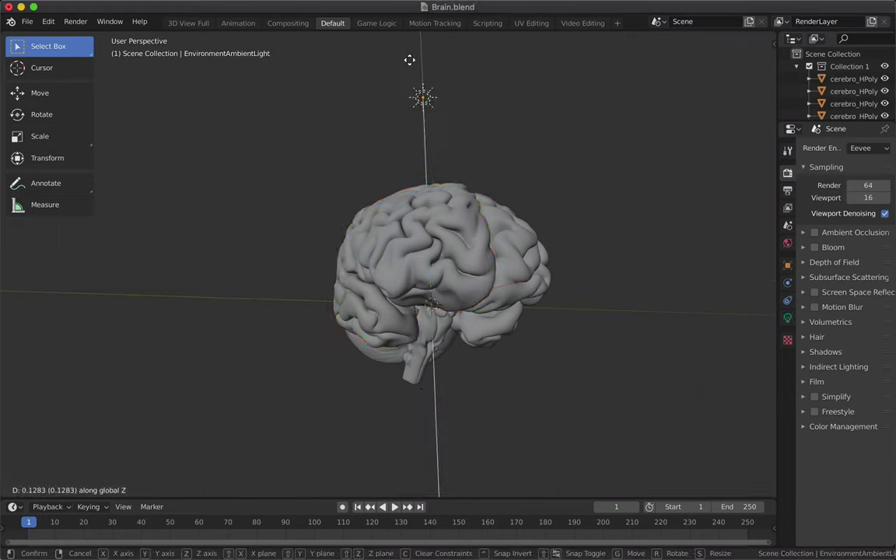
Move the copied sun light along one axis and raise its strength to 9.82
key(g)
key(x)
click(544, 233)
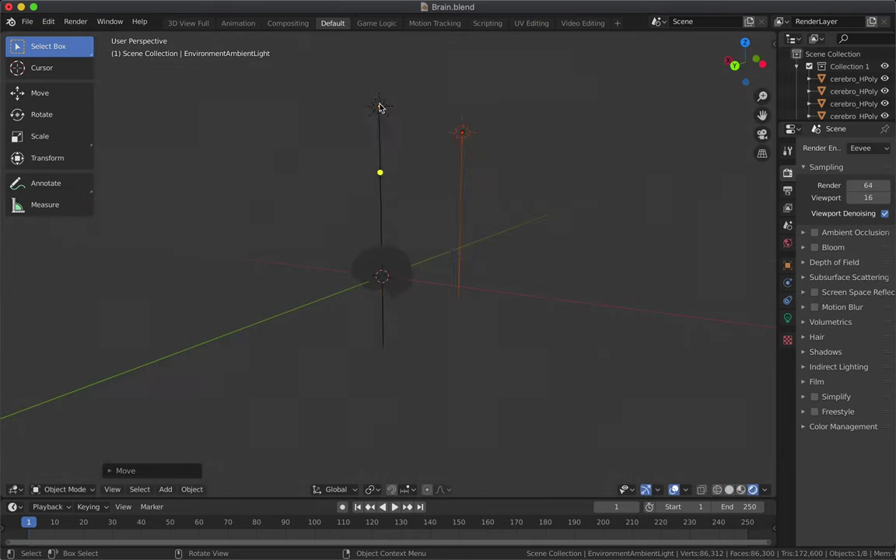
click(788, 318)
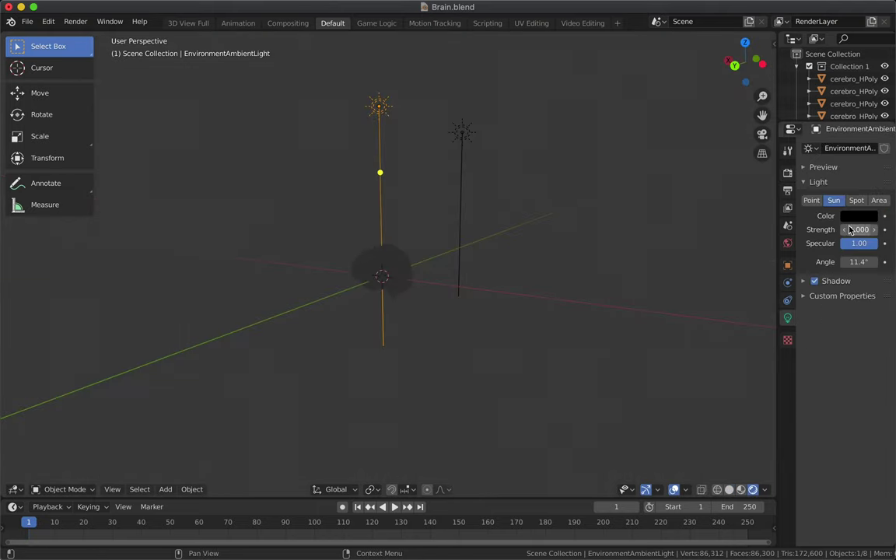
drag(777, 246, 743, 246)
drag(850, 230, 863, 229)
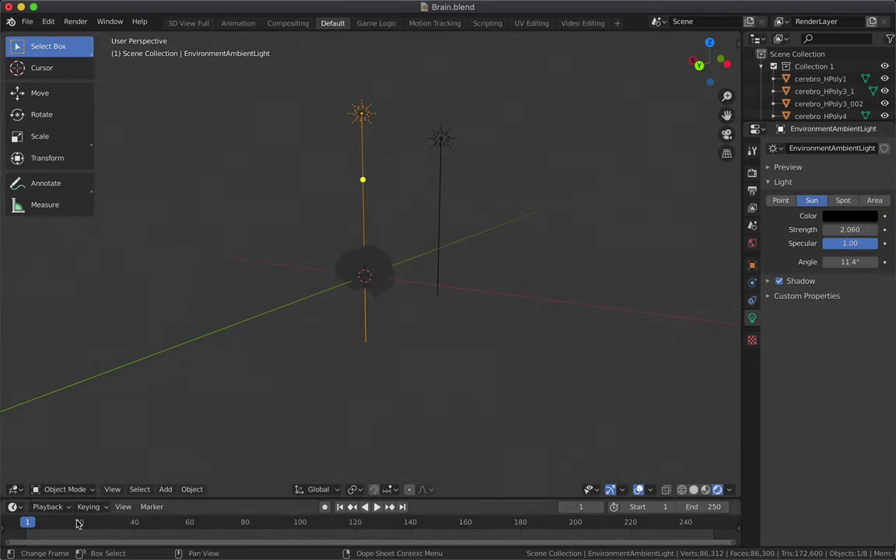
Browse the Edit and Window menus, deselect the light, and switch to lasso selection
click(48, 21)
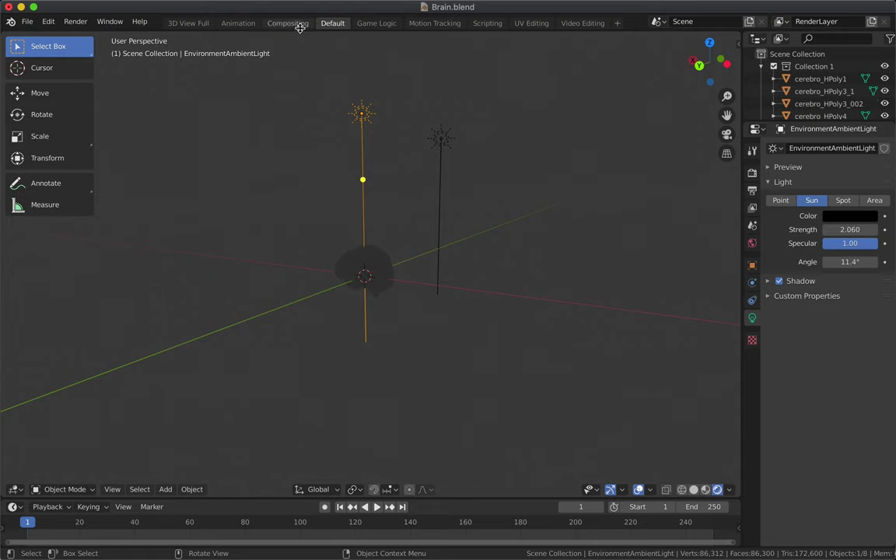
click(109, 22)
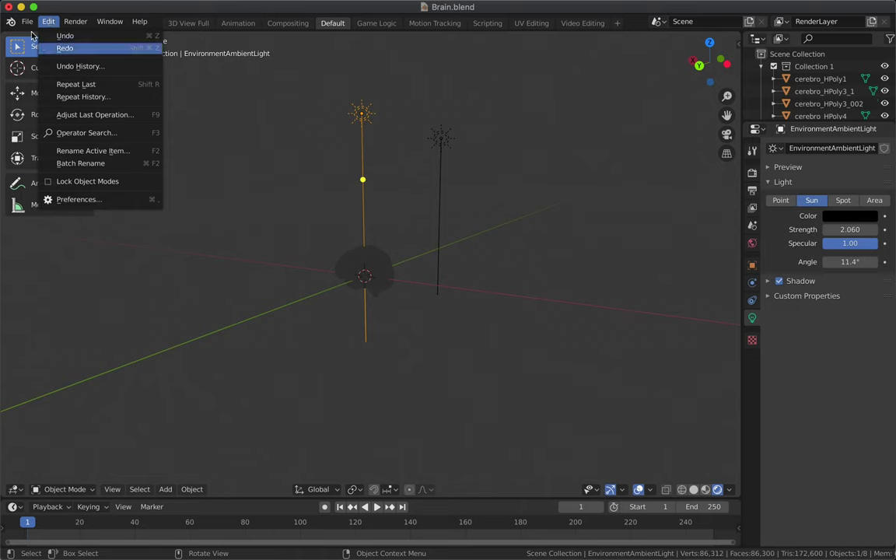
click(259, 173)
key(x)
key(w)
key(w)
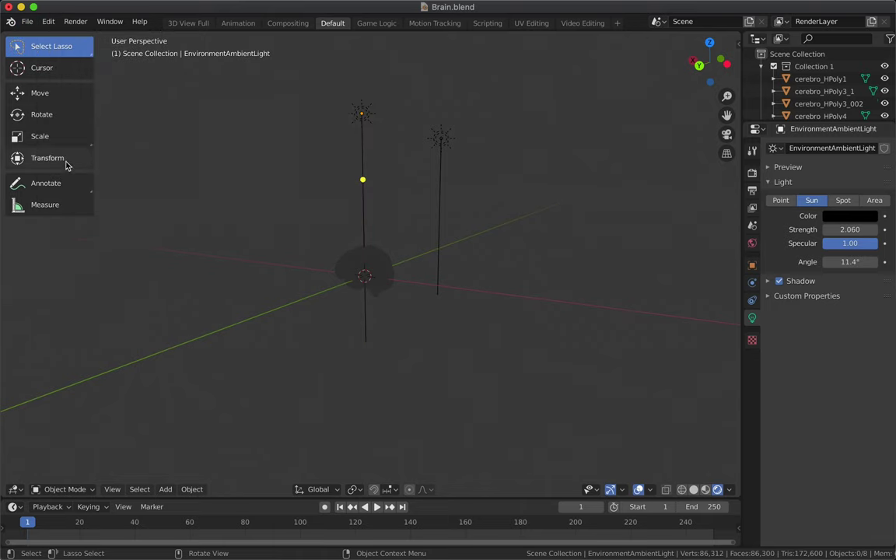
click(82, 23)
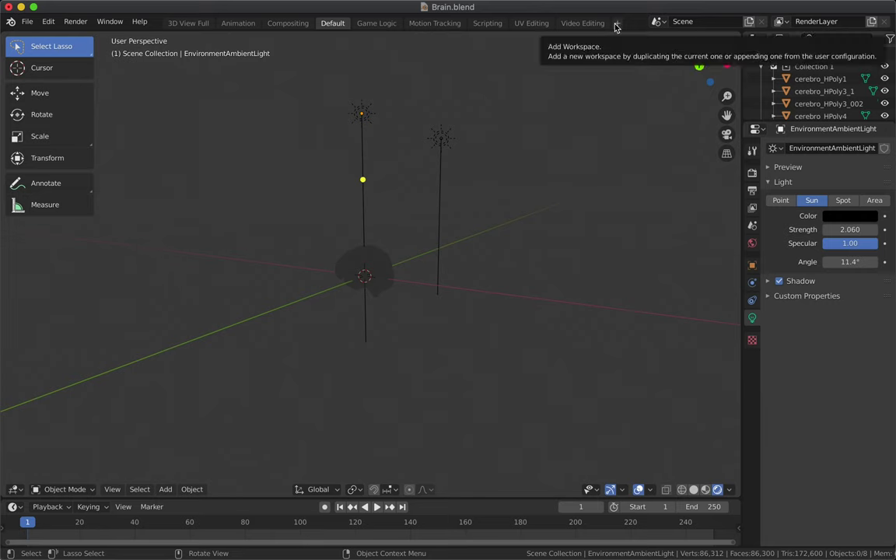
Reselect the sun light and toggle viewport shading from Material Preview back to Rendered
middle_drag(421, 197, 366, 70)
click(358, 53)
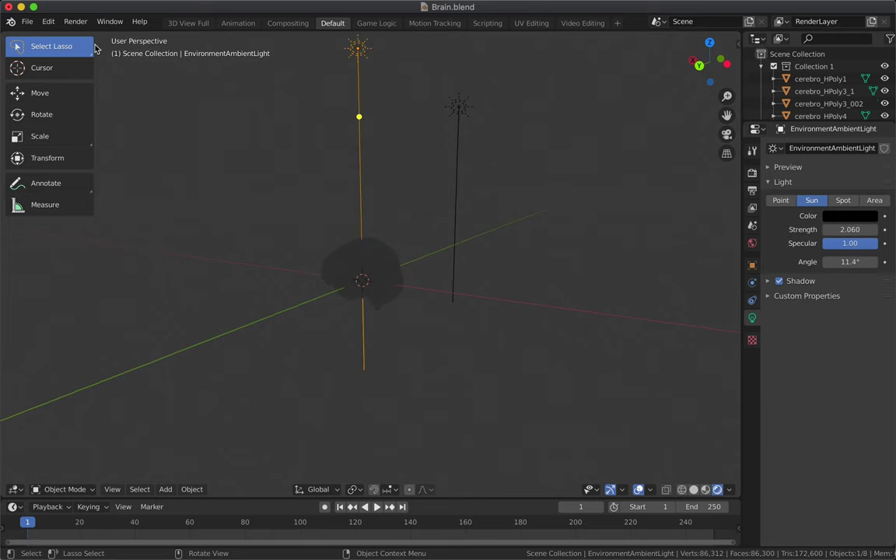
middle_drag(259, 140, 545, 155)
middle_drag(467, 234, 117, 117)
click(48, 21)
click(109, 22)
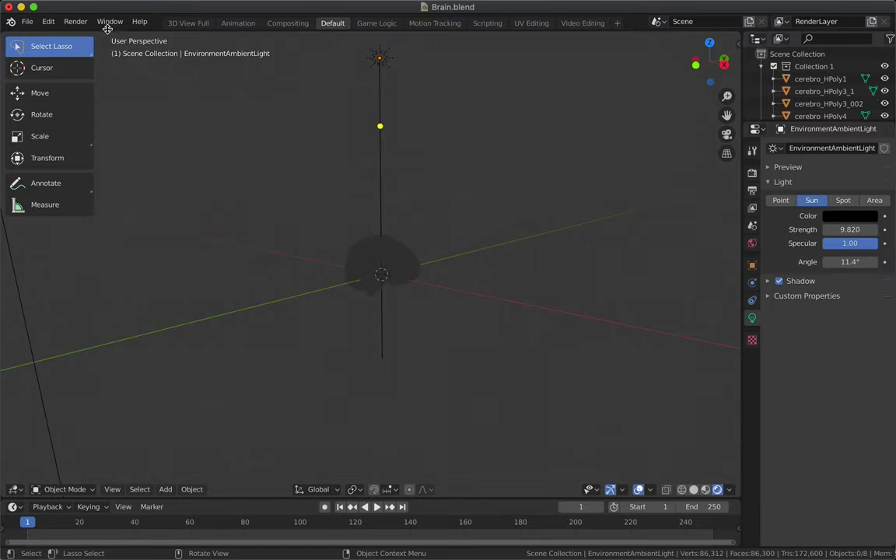
click(48, 22)
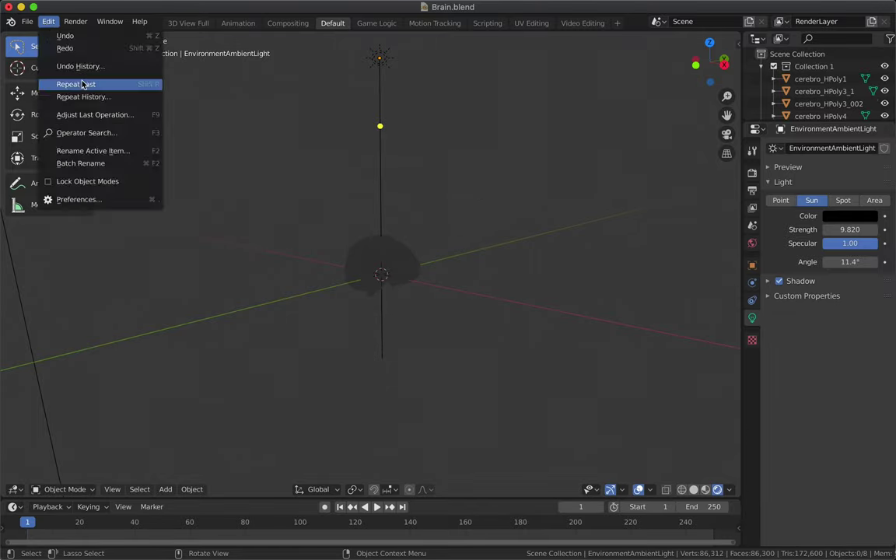
key(z)
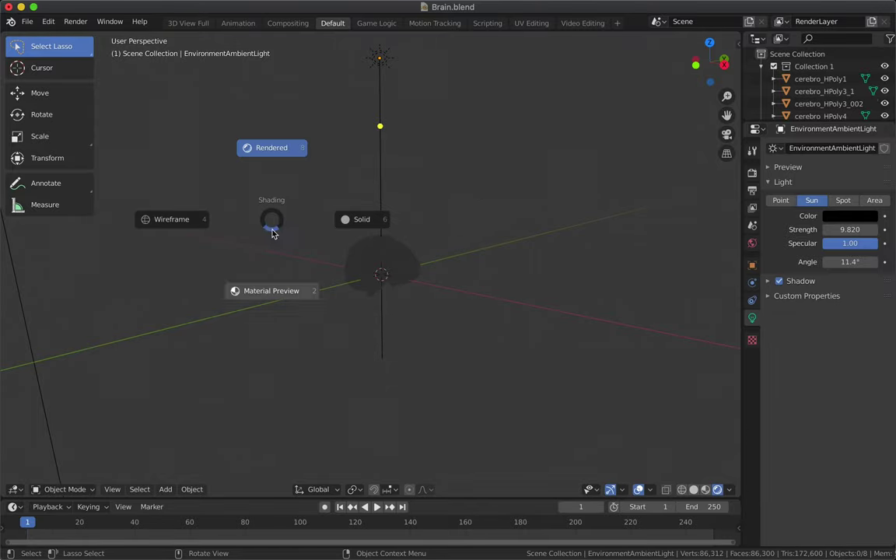
click(272, 233)
click(717, 489)
Move the sun light above the brain and frame it in view
key(g)
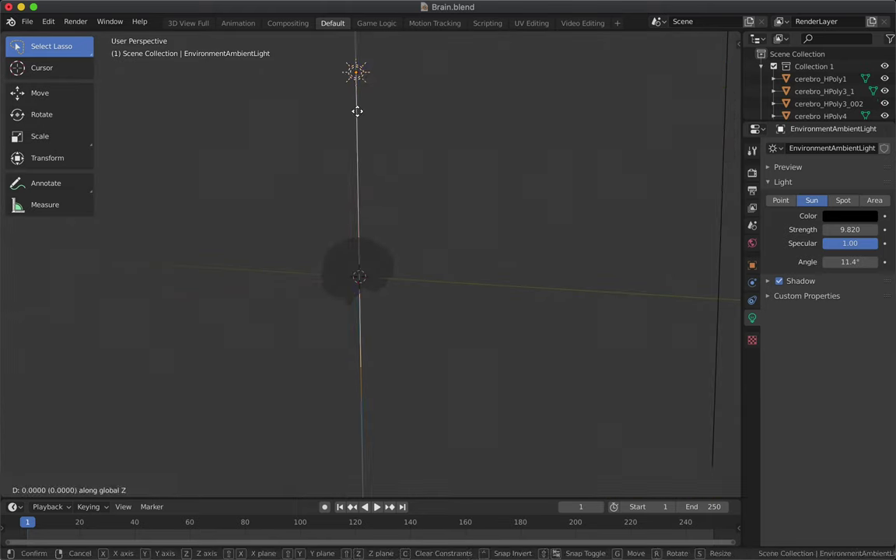
click(357, 155)
key(KP_Decimal)
middle_drag(357, 155, 140, 57)
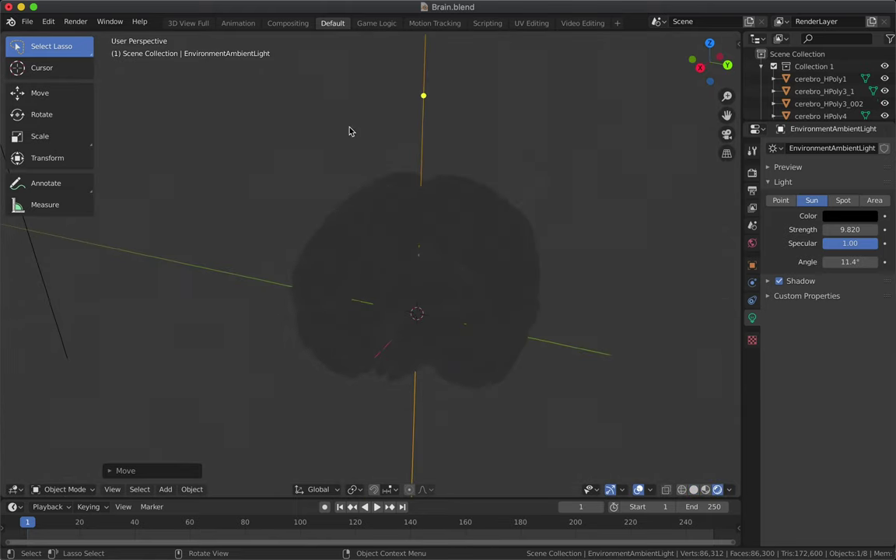
Bake Indirect Lighting in Render properties, then select the brain mesh cerebro_HPoly5
click(752, 172)
click(803, 366)
click(833, 385)
click(860, 147)
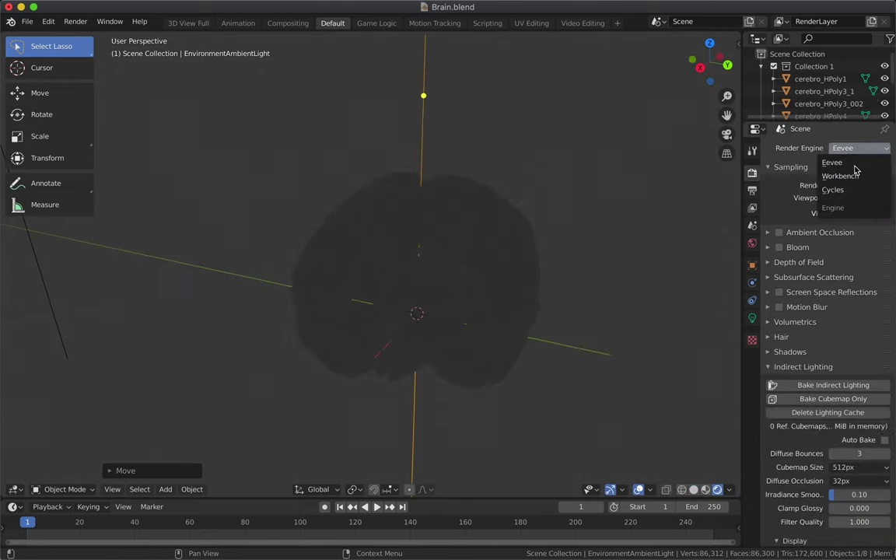
middle_drag(504, 254, 65, 205)
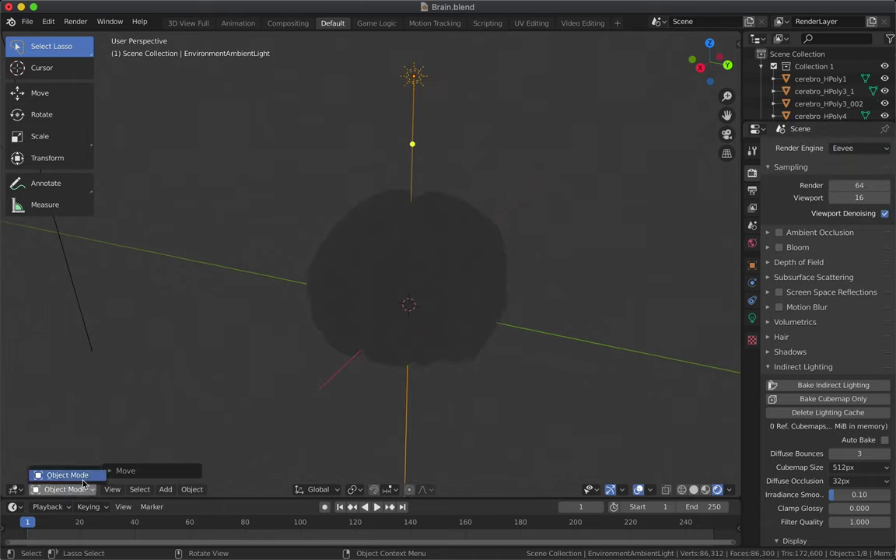
click(343, 276)
Switch cerebro_HPoly5 into Edit Mode
click(66, 489)
key(Return)
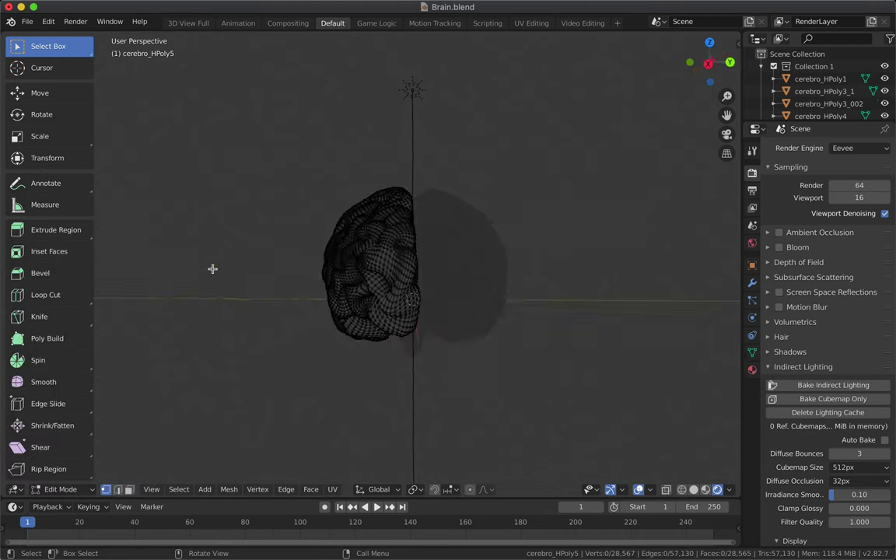
scroll(42, 167, down, 1)
click(48, 21)
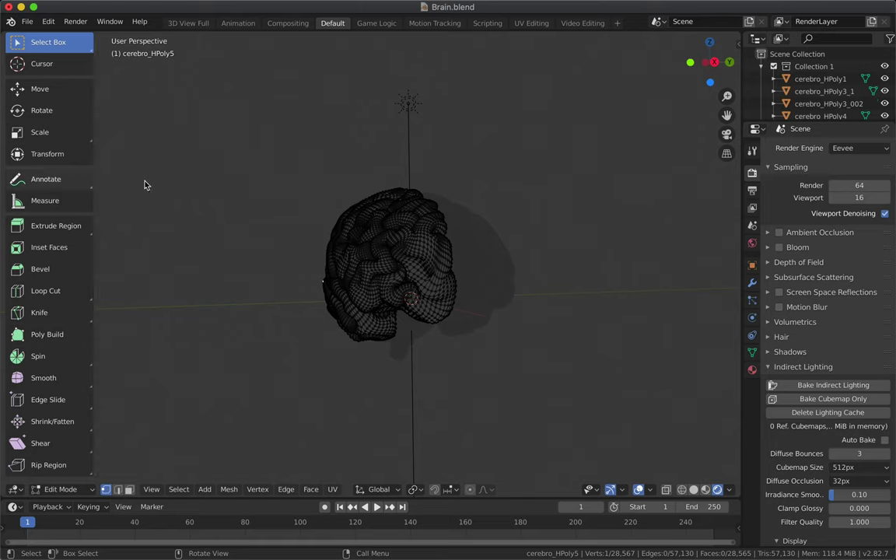
Try the shading pie, inset, proportional editing, separate and knife tools on the mesh
key(z)
key(i)
key(o)
key(p)
key(Escape)
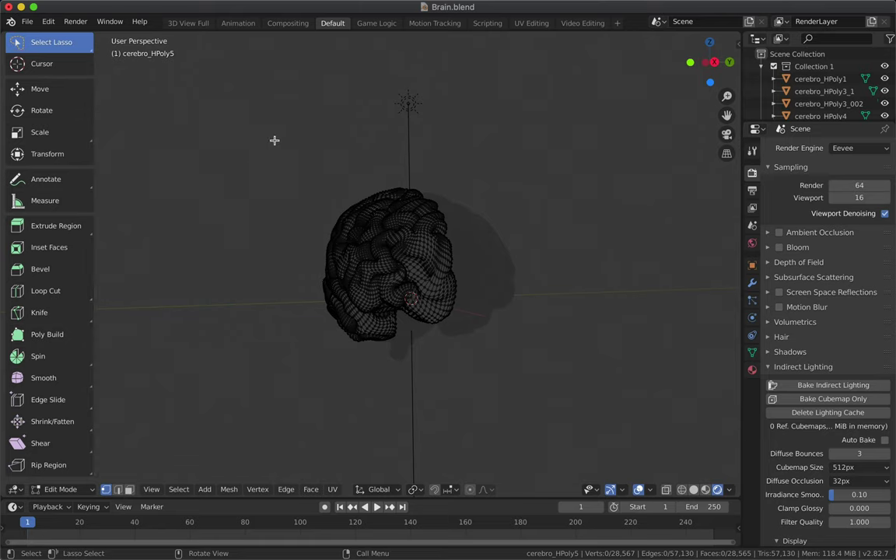
key(k)
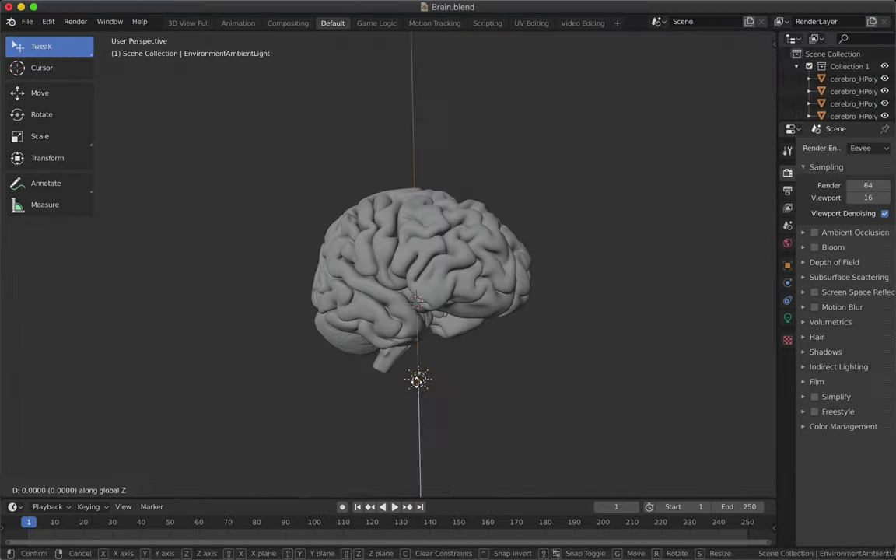
Switch to rendered shading from above and undo an accidental move
scroll(654, 105, down, 3)
middle_drag(653, 105, 661, 439)
key(z)
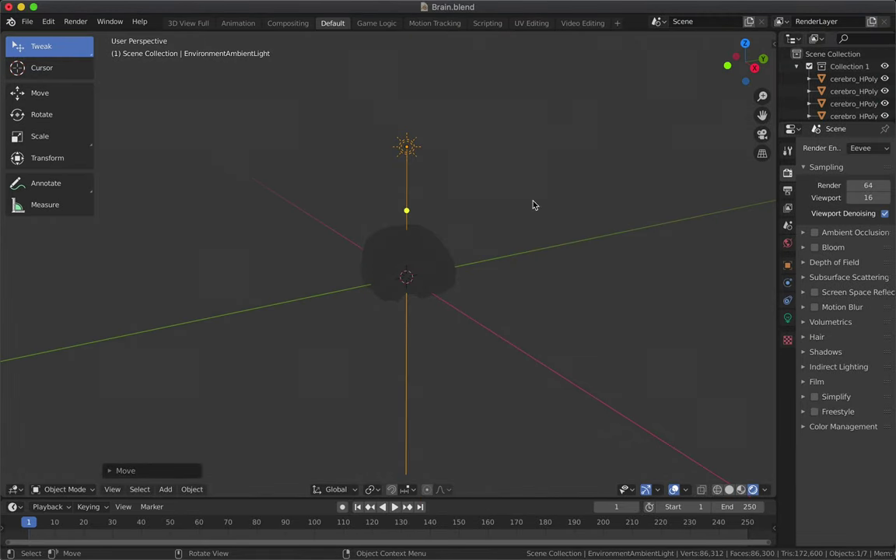
key(g)
key(z)
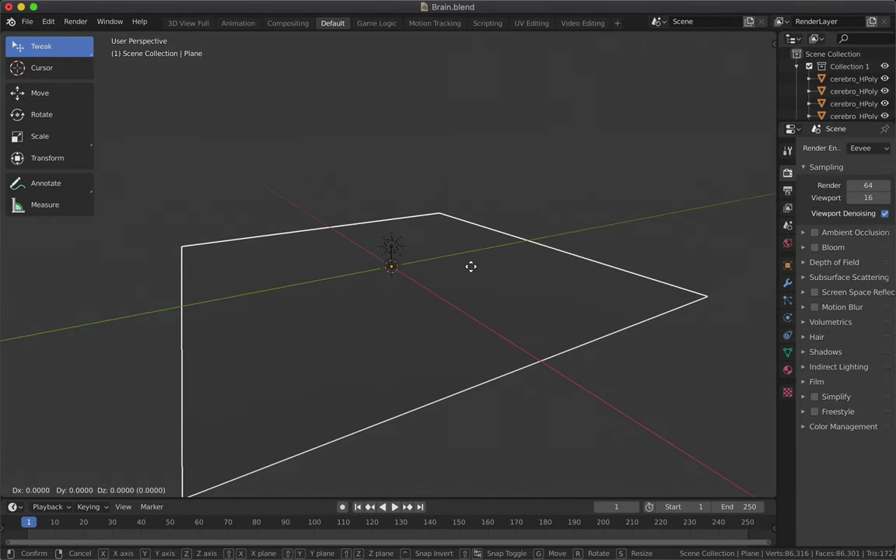
key(ctrl+z)
Scale the selected brain parts up and raise them along Z
scroll(393, 270, up, 3)
mouse_move(427, 269)
middle_down()
mouse_move(358, 301)
mouse_move(405, 264)
middle_up()
shift+click(402, 294)
key(s)
click(569, 293)
scroll(569, 294, down, 2)
key(g)
key(z)
click(494, 216)
Raise the ambient light vertically above the brain
click(395, 269)
key(g)
key(z)
click(378, 80)
key(alt+h)
Create a new material for the plane
click(787, 369)
click(856, 199)
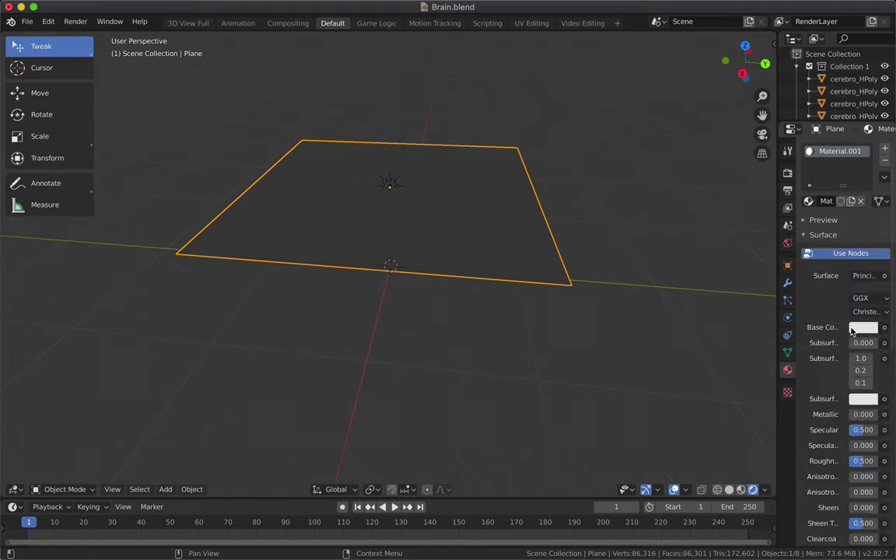
click(851, 253)
Split the viewport to check another editor, then merge it and widen properties
drag(776, 352, 825, 352)
mouse_move(822, 33)
mouse_down()
mouse_move(812, 427)
mouse_move(812, 356)
mouse_up()
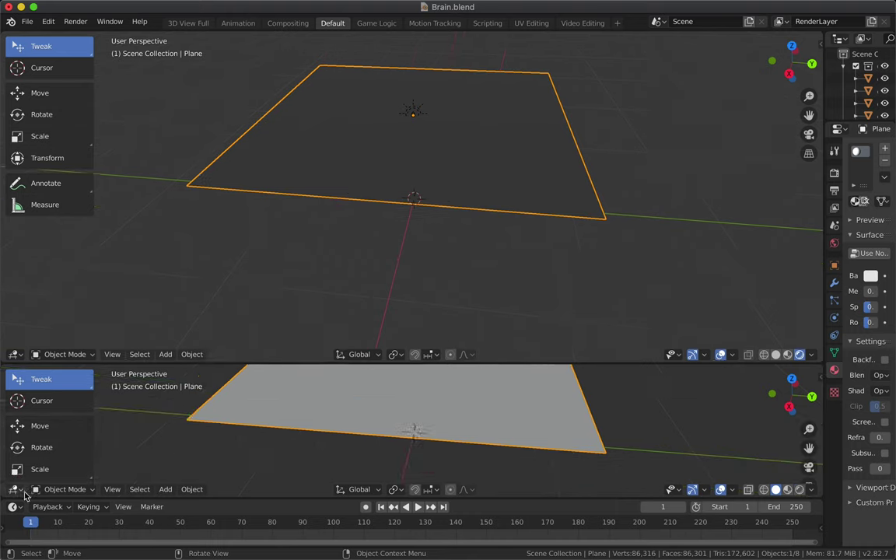
click(14, 490)
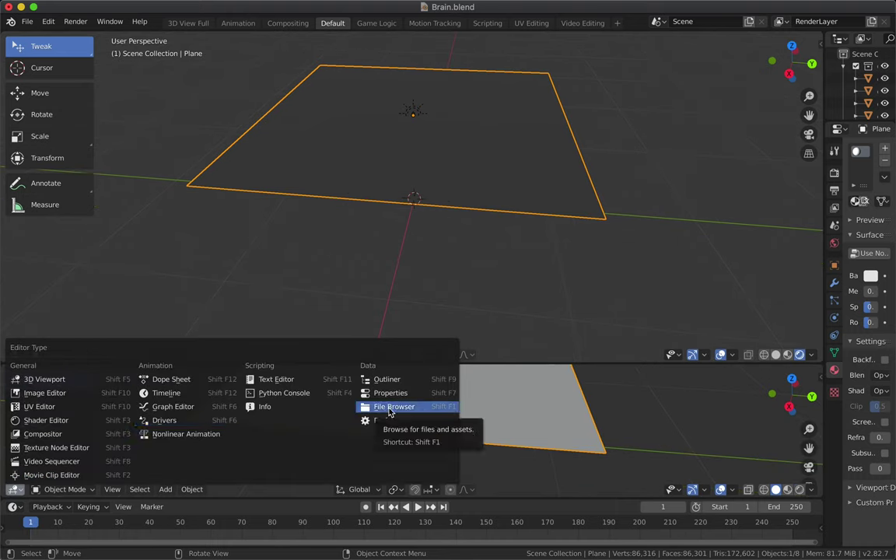
drag(818, 352, 739, 406)
drag(824, 278, 763, 272)
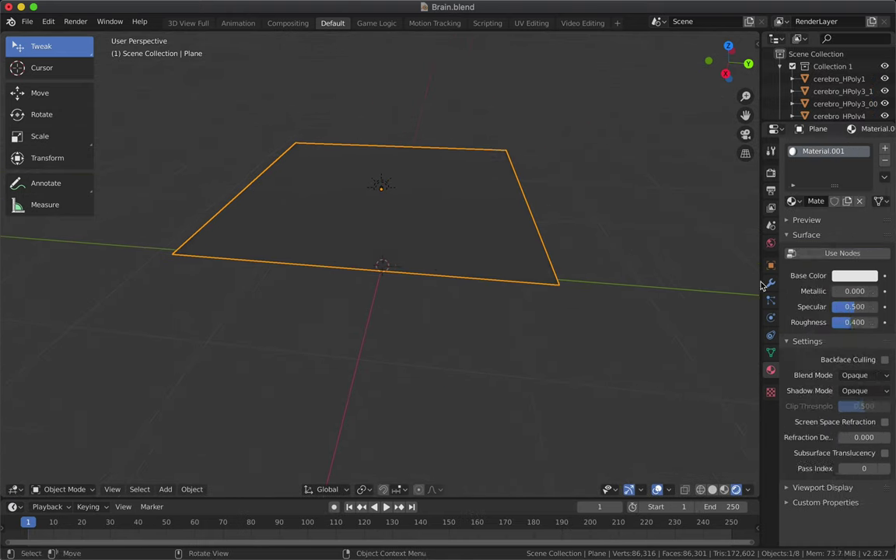
Enable Use Nodes, set the plane's Surface to Emission, and lift the plane
click(860, 255)
click(872, 276)
click(568, 292)
key(g)
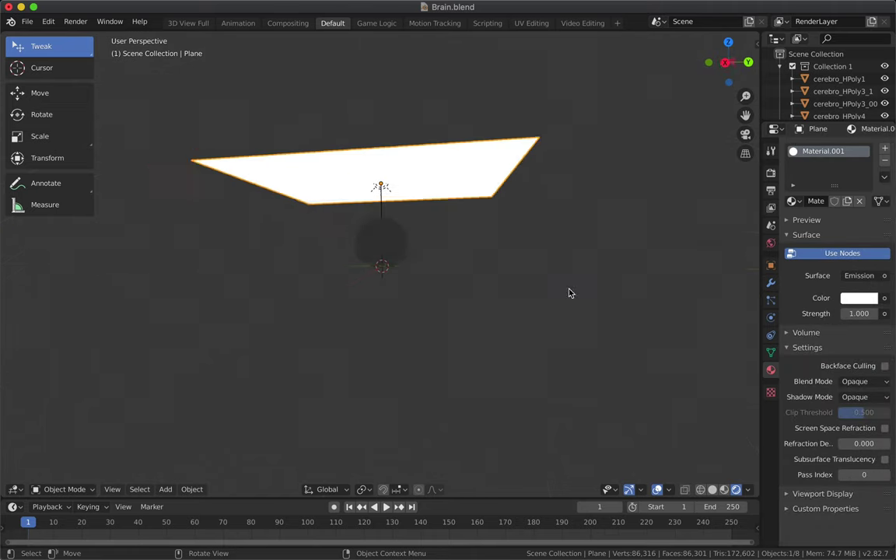
click(433, 177)
middle_drag(434, 177, 356, 234)
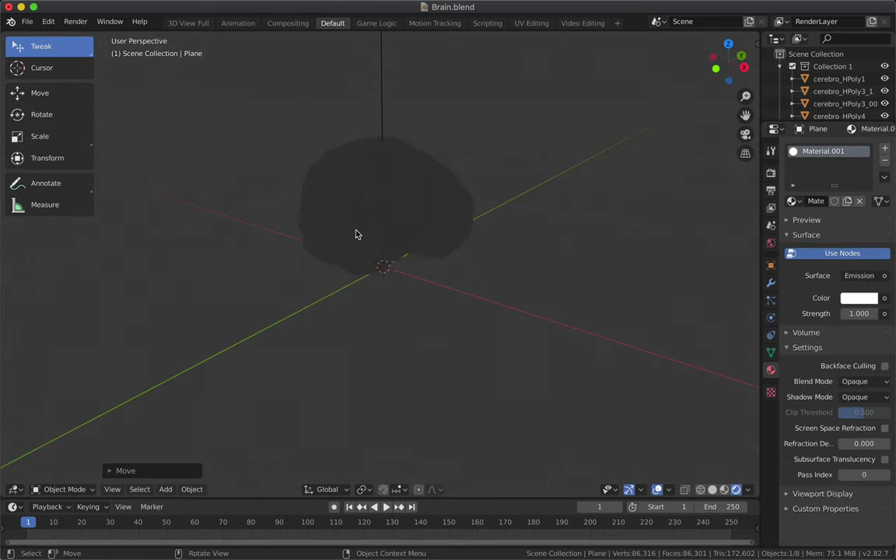
click(770, 172)
Add an irradiance volume light probe and bake indirect lighting
click(822, 366)
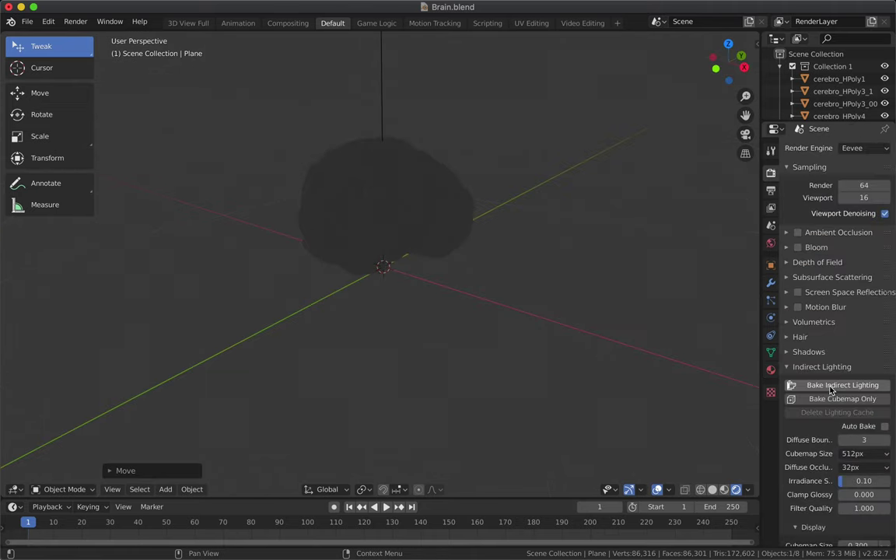
key(shift+a)
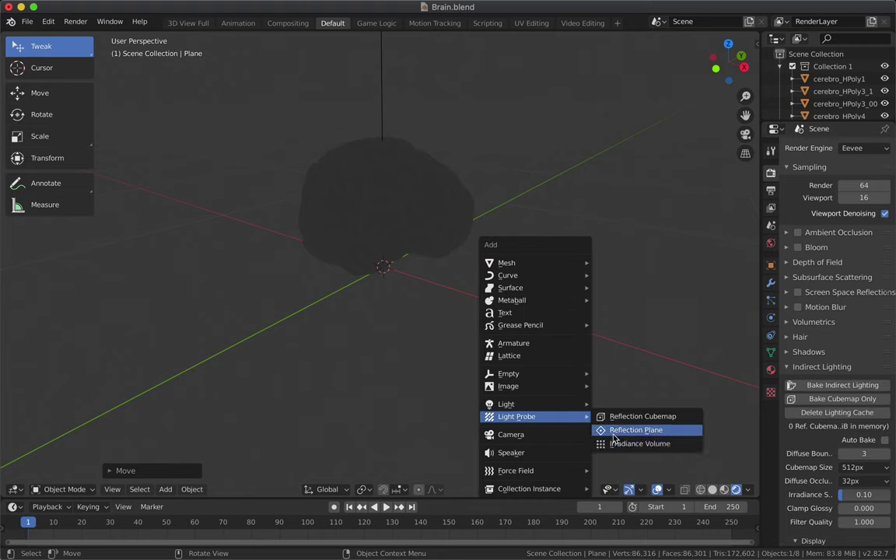
click(644, 437)
middle_drag(469, 284, 826, 393)
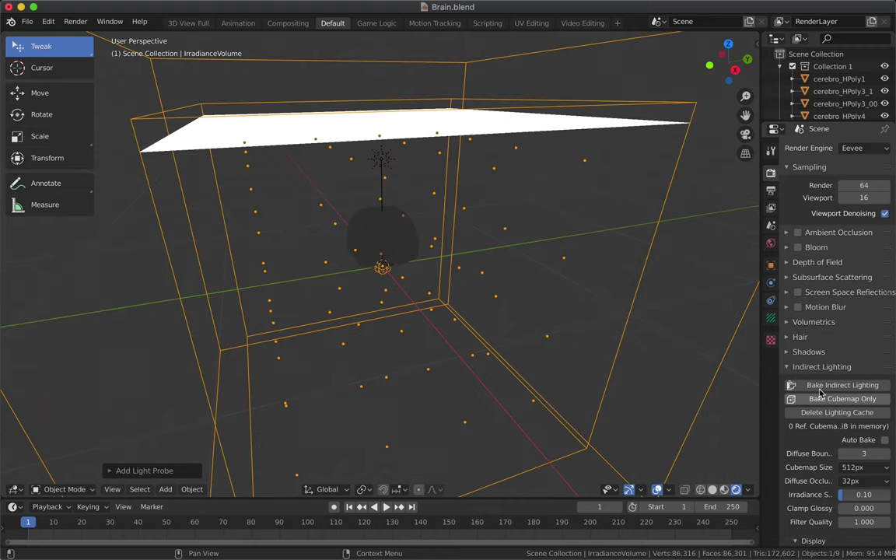
click(817, 386)
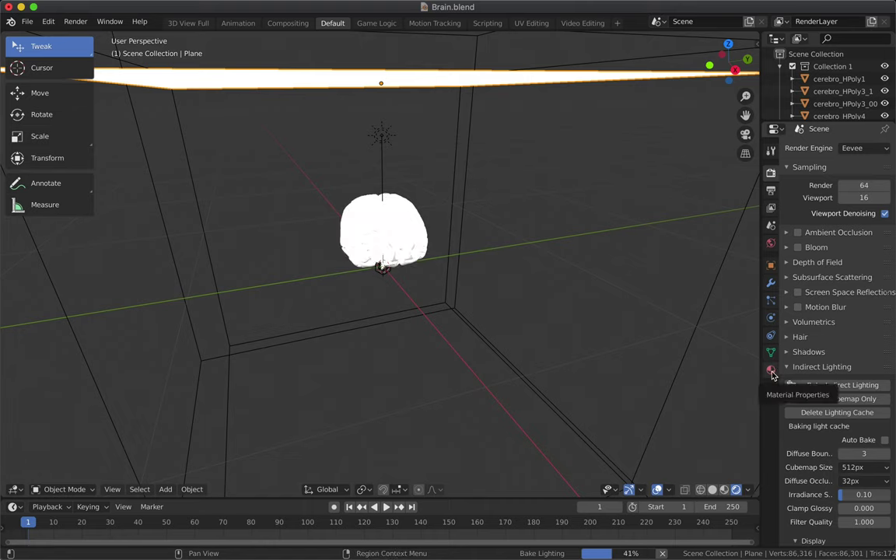
Shrink the glowing ceiling plane and bake the indirect lighting again
click(771, 371)
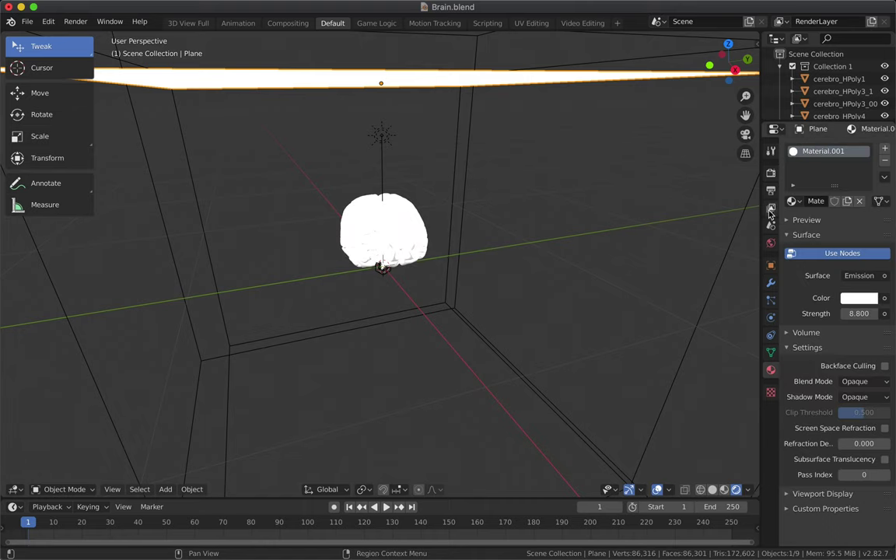
click(771, 172)
mouse_move(636, 274)
middle_down()
mouse_move(459, 200)
mouse_move(430, 290)
mouse_move(530, 256)
middle_up()
key(s)
click(430, 186)
scroll(430, 290, down, 5)
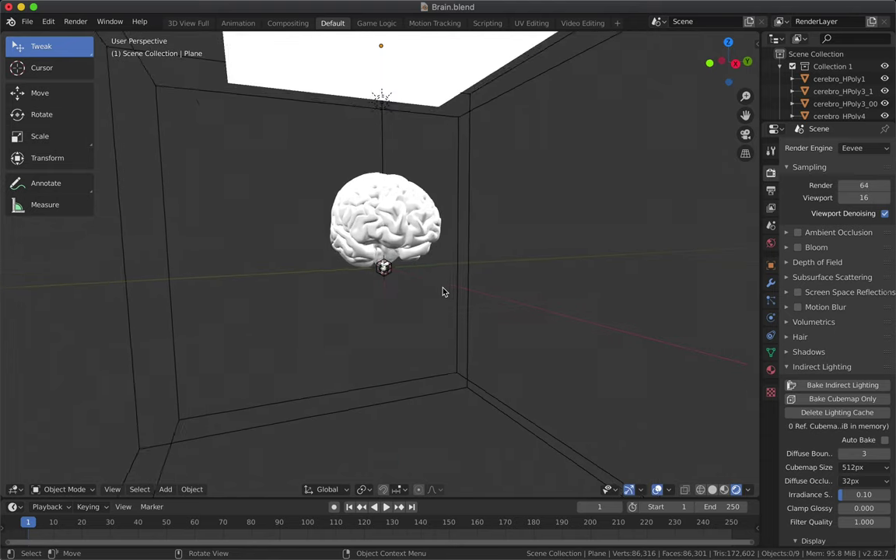
click(382, 222)
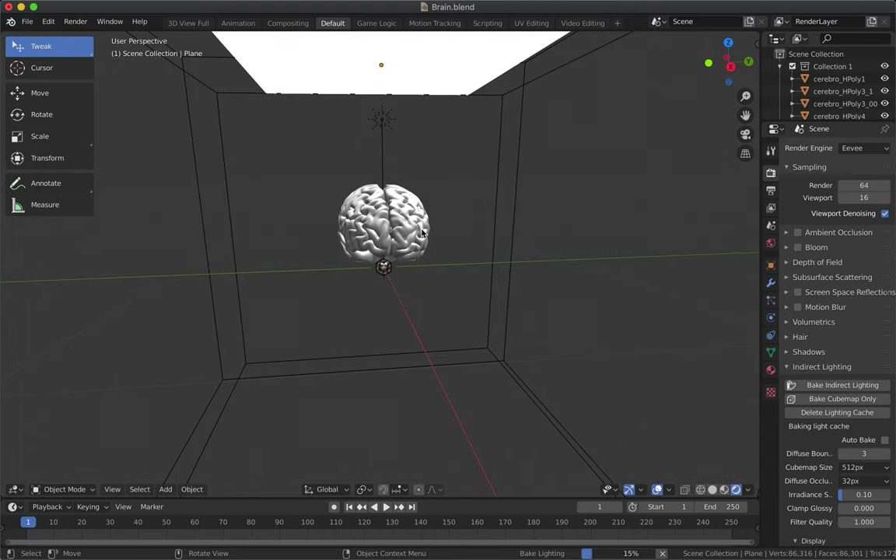
Delete the extra light above the brain and rebake the scene lighting
scroll(383, 222, up, 3)
middle_drag(382, 221, 386, 260)
click(770, 370)
middle_drag(483, 152, 380, 60)
click(381, 59)
click(385, 70)
key(Delete)
click(771, 172)
click(842, 385)
Set the brain's Surface shader to Glass BSDF
middle_drag(425, 184, 393, 203)
click(393, 202)
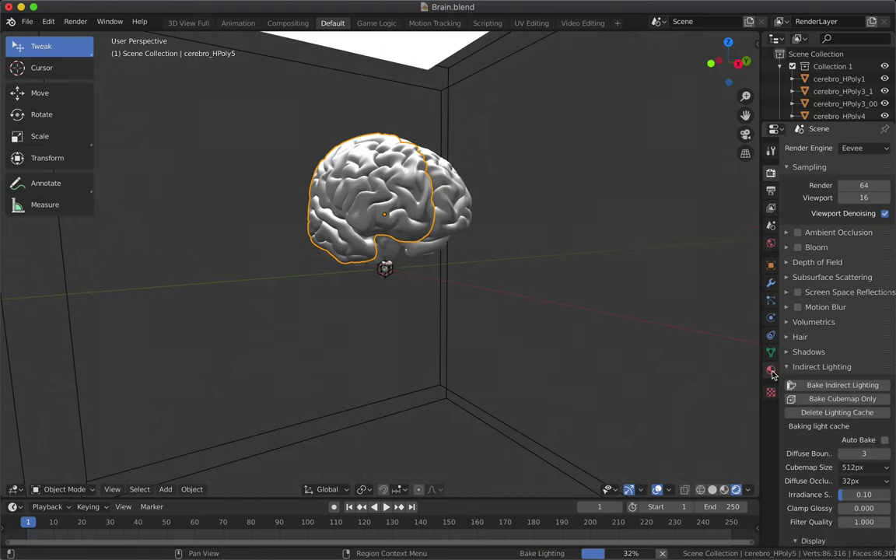
click(771, 369)
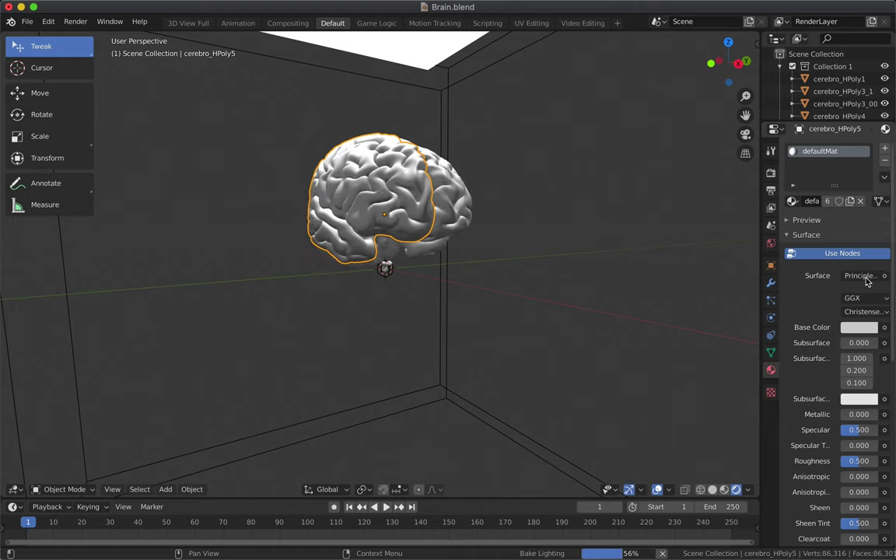
click(859, 276)
click(737, 373)
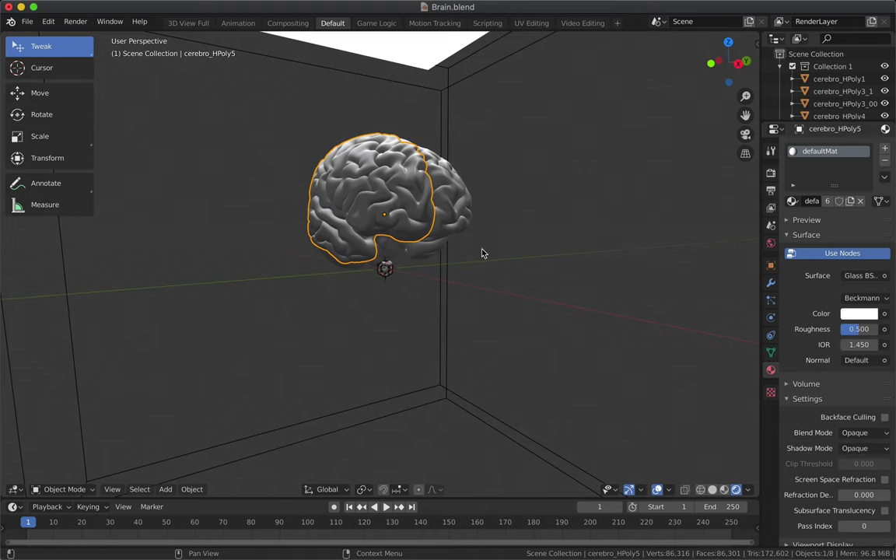
scroll(482, 253, left, 2)
scroll(482, 252, left, 5)
key(shift+a)
Add a floor plane under the brain and enter Edit Mode on it
click(556, 96)
scroll(466, 140, up, 5)
scroll(380, 183, left, 4)
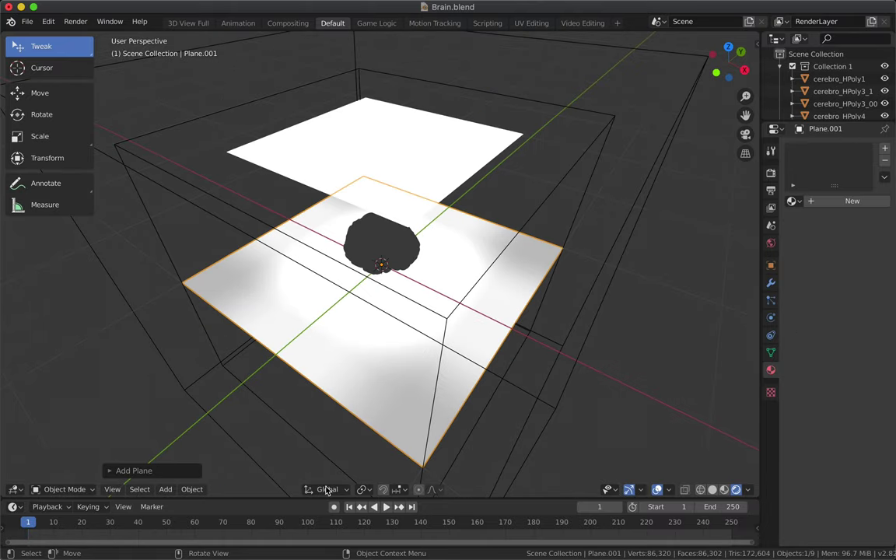
click(89, 490)
click(47, 460)
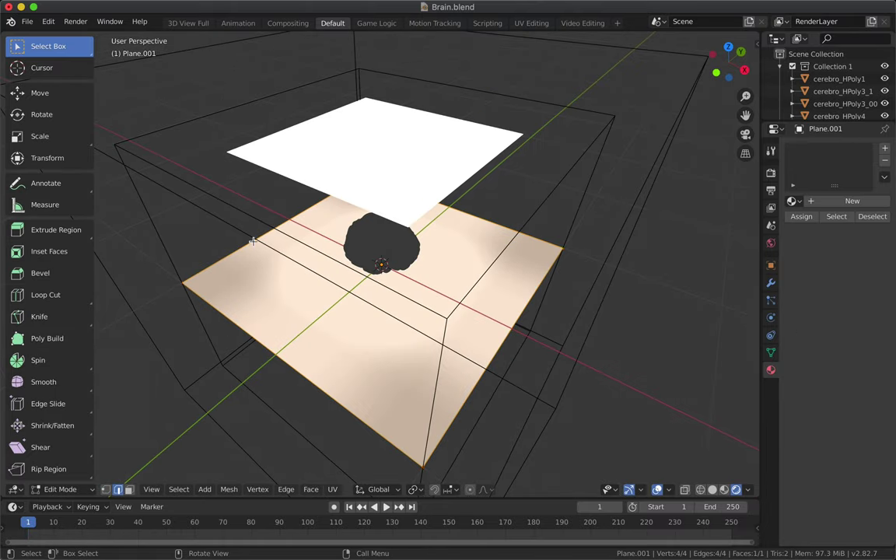
key(KP_1)
key(KP_5)
key(KP_5)
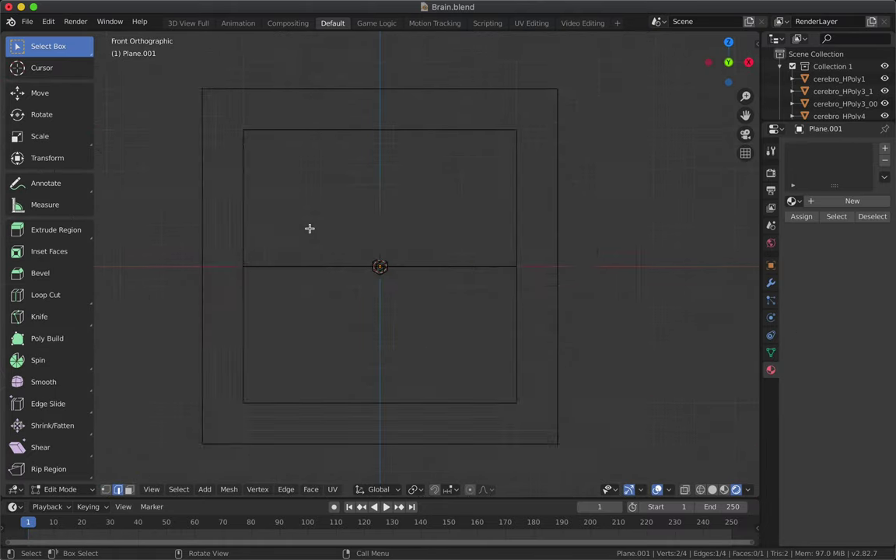
scroll(310, 228, up, 5)
middle_drag(239, 206, 167, 449)
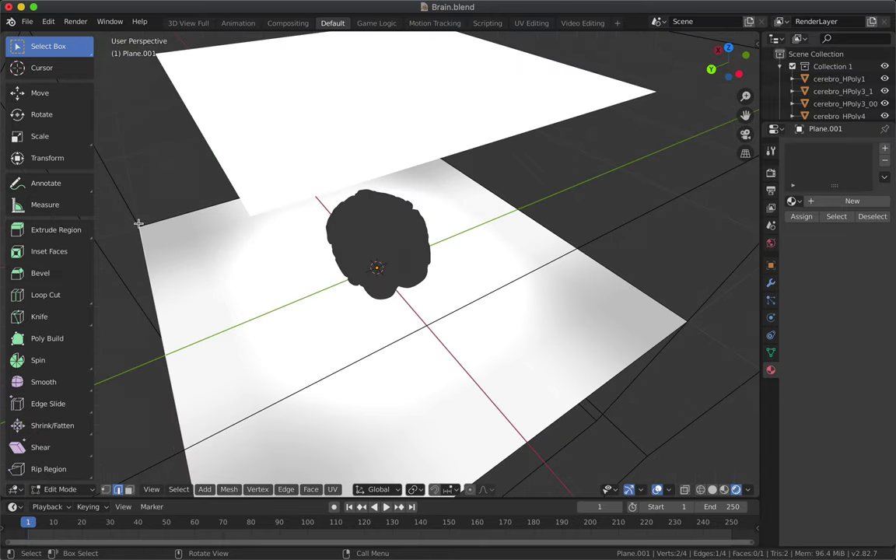
Loop-cut the plane and raise its back edge along Z into a wall
key(ctrl+r)
click(190, 392)
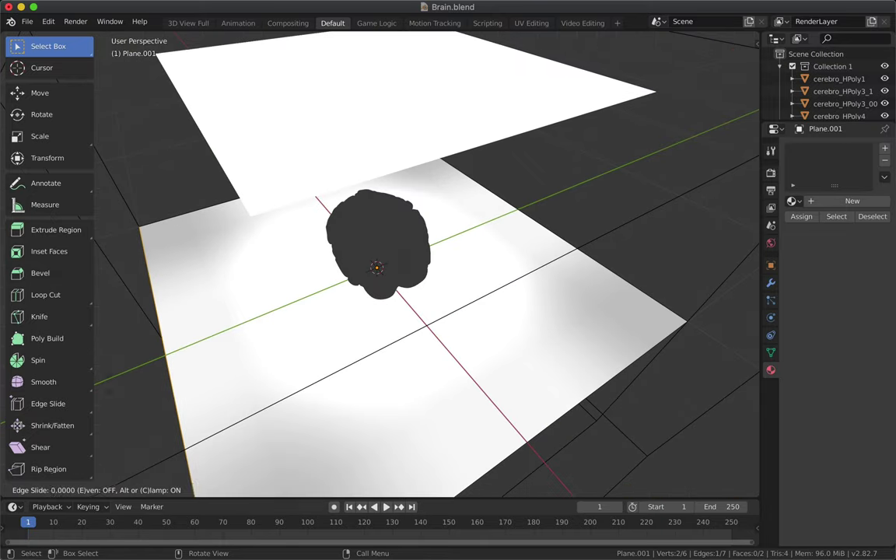
click(100, 371)
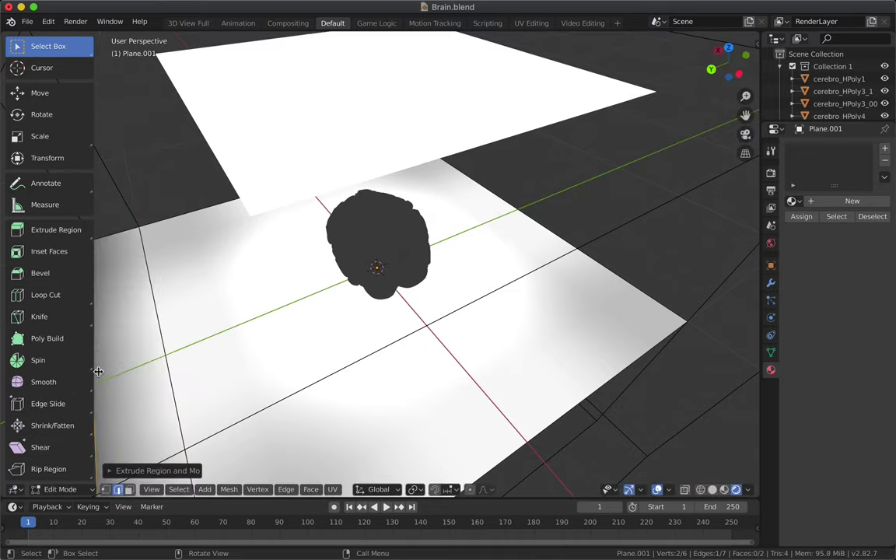
middle_drag(100, 370, 161, 359)
key(g)
key(z)
click(150, 179)
Inspect the wall, cancel a reshape attempt, and return to Object Mode
mouse_move(155, 202)
middle_down()
mouse_move(285, 290)
mouse_move(354, 249)
mouse_move(373, 226)
middle_up()
key(v)
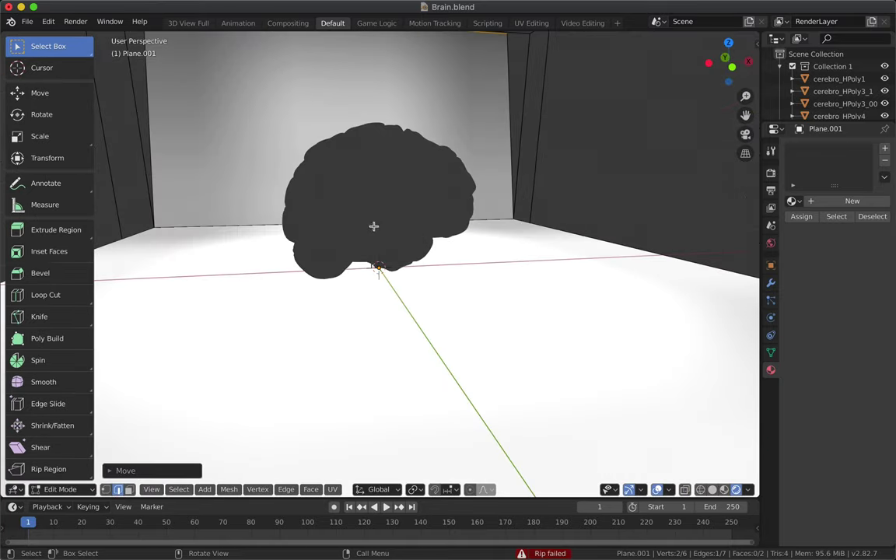
key(g)
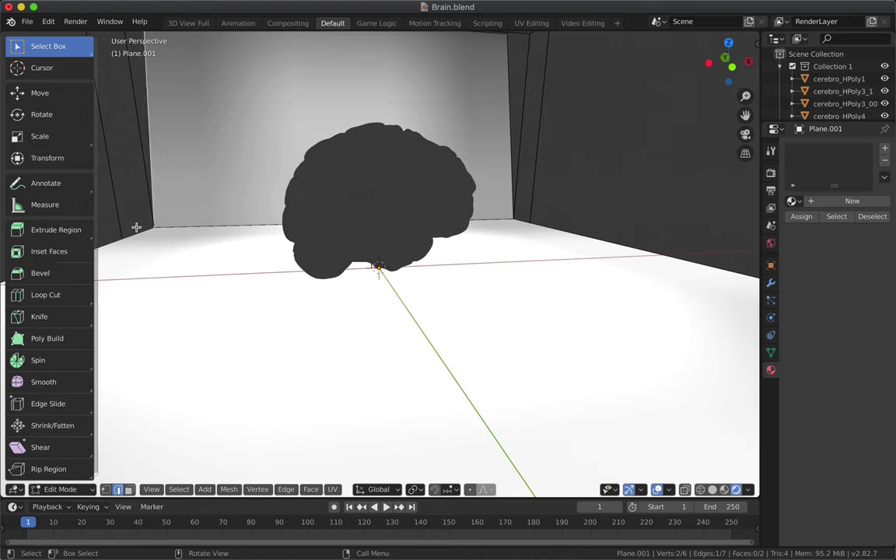
key(Escape)
key(Tab)
Select the brain and tint its Glass BSDF colour orange
middle_drag(70, 482, 370, 224)
click(370, 224)
click(862, 275)
click(742, 374)
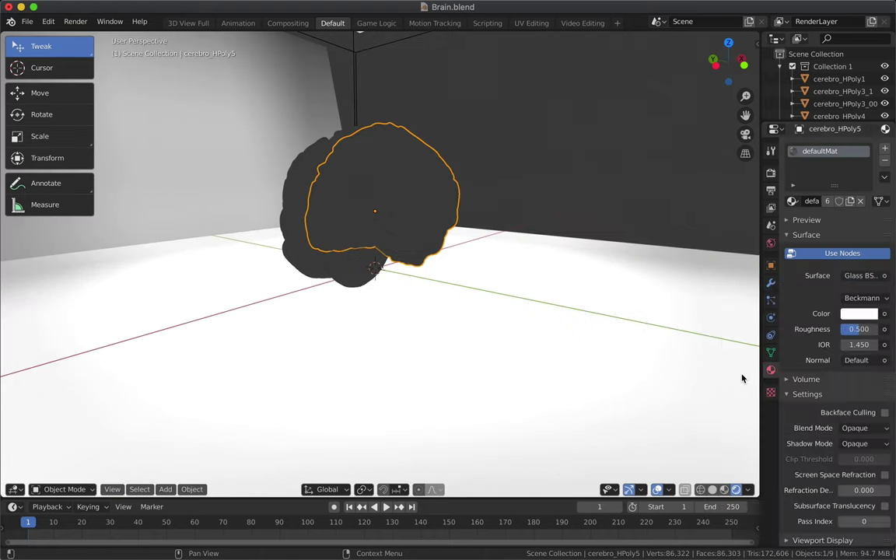
click(859, 313)
click(793, 198)
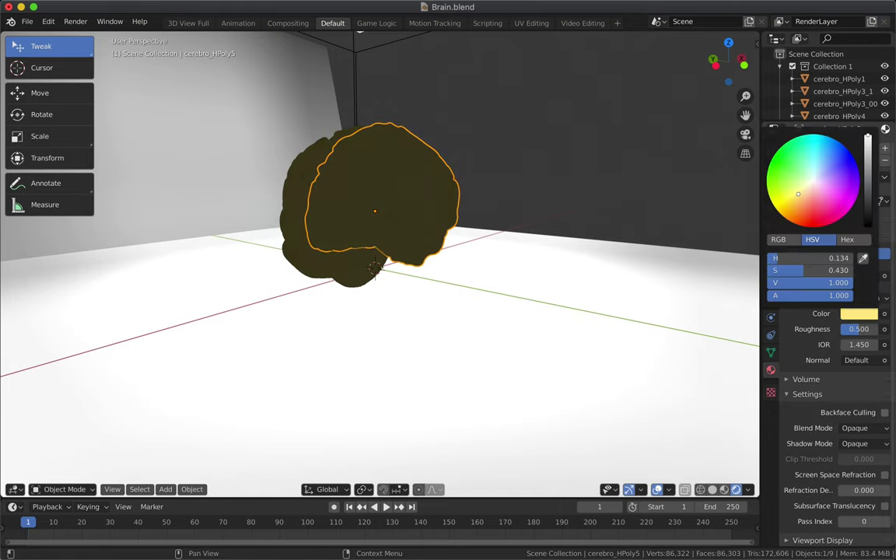
click(809, 210)
Orbit around the brain and select the top light plane
mouse_move(466, 312)
middle_down()
mouse_move(456, 255)
mouse_move(472, 242)
middle_up()
scroll(472, 241, up, 3)
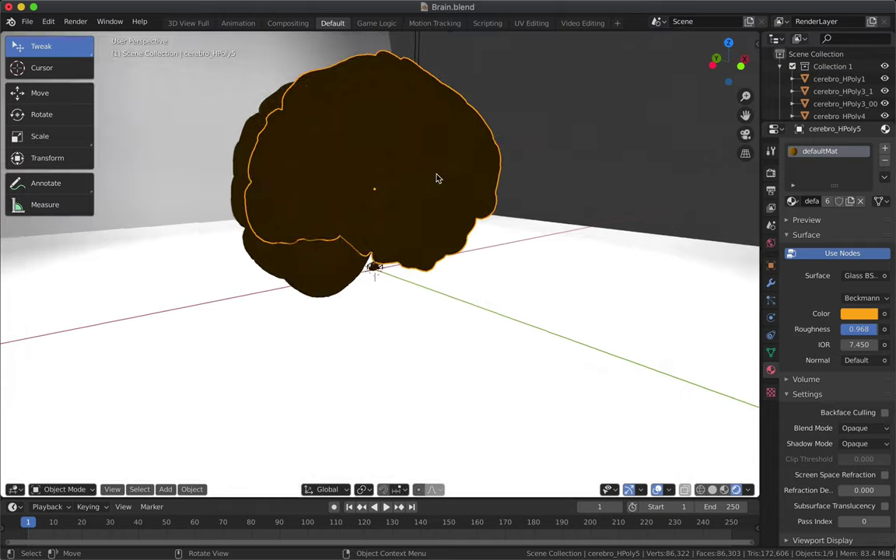
scroll(438, 176, down, 4)
middle_drag(438, 176, 374, 35)
click(410, 68)
scroll(410, 68, down, 5)
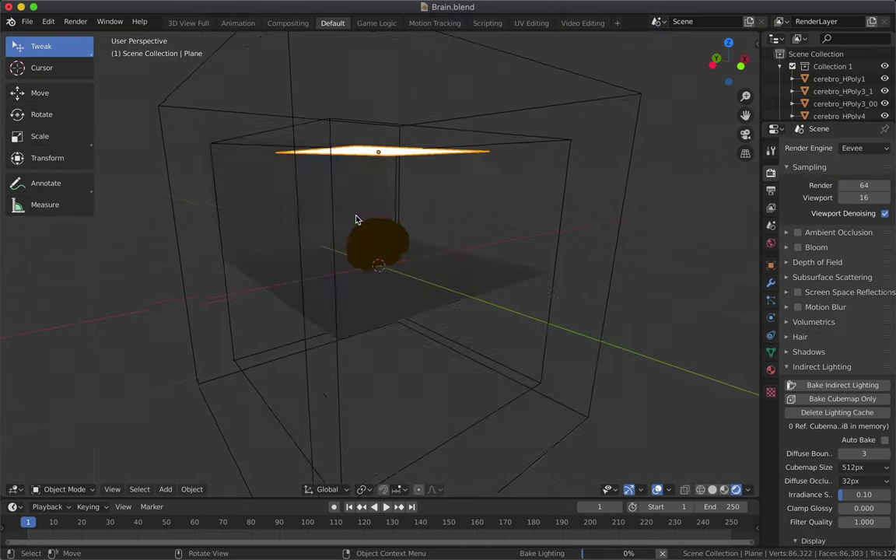
Paste a copy of the light plane, move it left along X, and rotate it upright around X
scroll(356, 220, up, 3)
key(ctrl+v)
key(g)
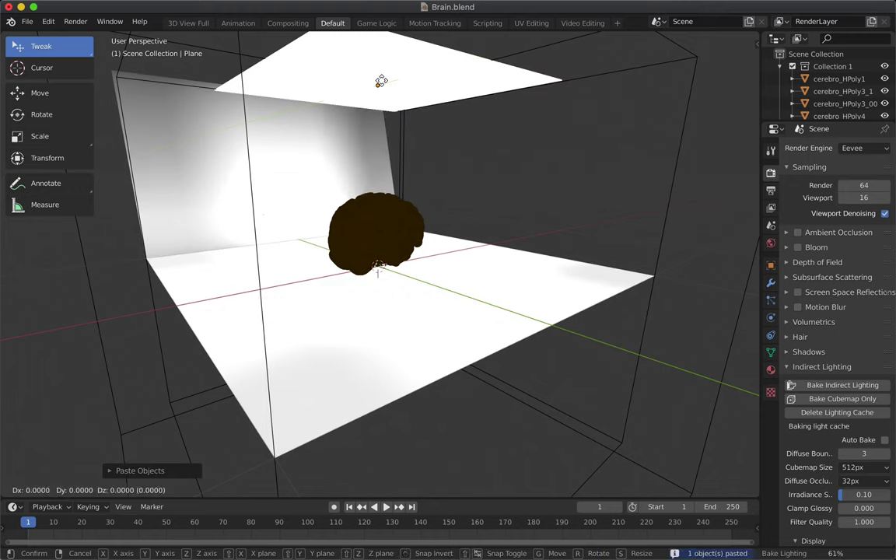
key(x)
click(206, 94)
scroll(210, 95, down, 3)
key(r)
key(x)
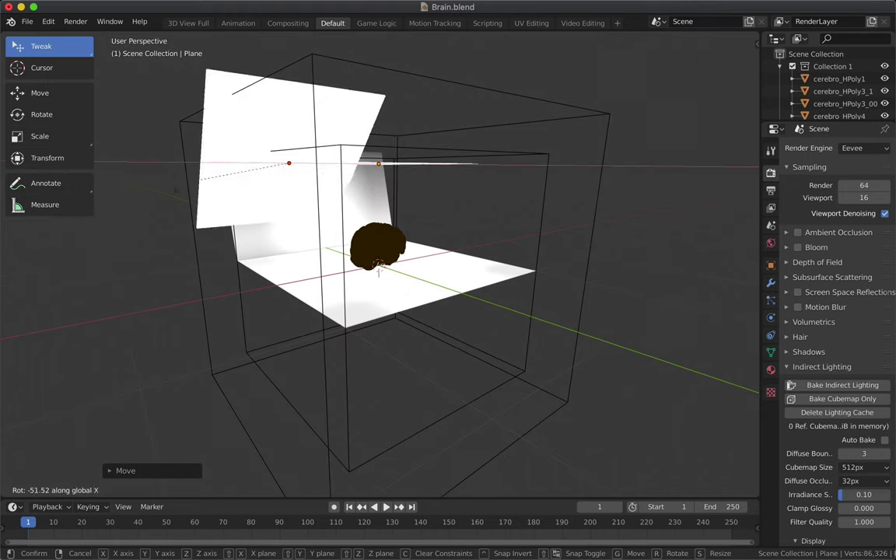
click(320, 146)
Duplicate the upright panel and slide the copy along X to the brain's right side
key(shift+d)
click(298, 137)
middle_drag(298, 137, 295, 193)
key(g)
key(x)
click(308, 197)
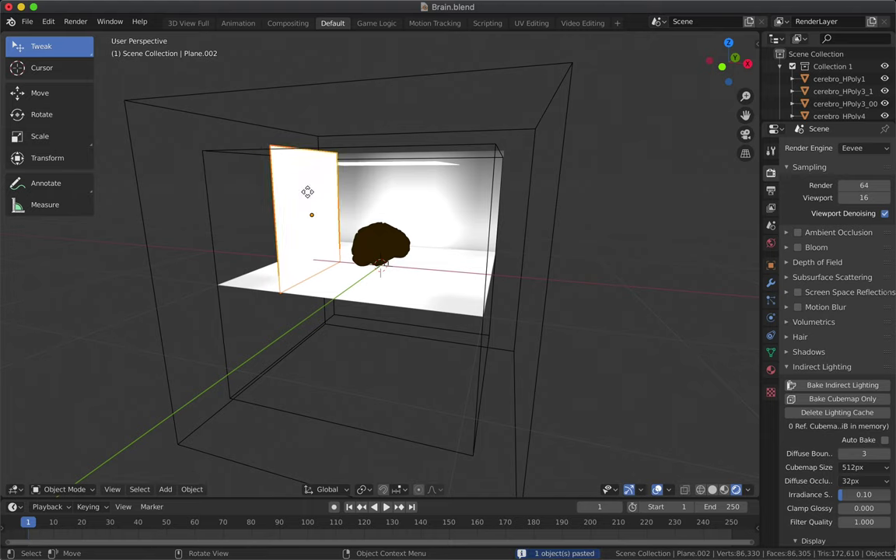
key(g)
key(x)
click(445, 220)
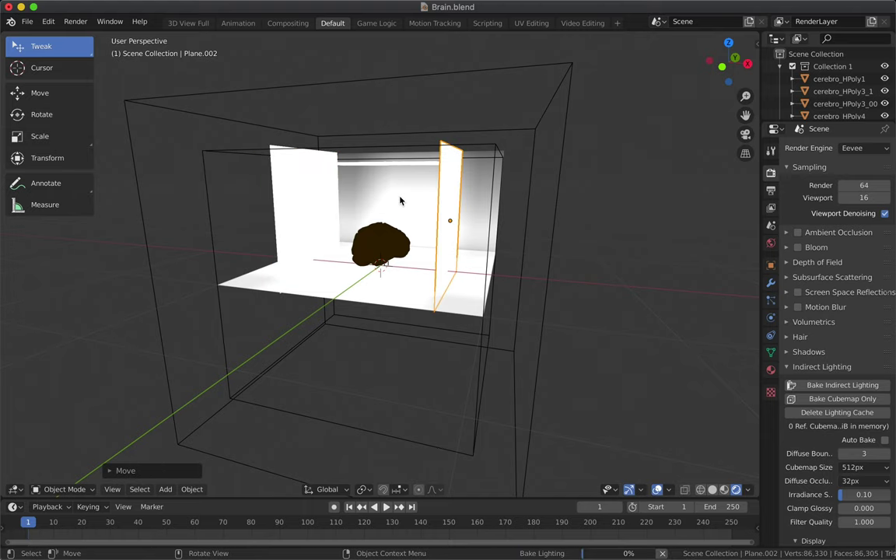
scroll(400, 200, up, 5)
middle_drag(400, 210, 400, 220)
click(386, 230)
Give the brain a Diffuse BSDF surface shader and rebake the indirect lighting
click(771, 370)
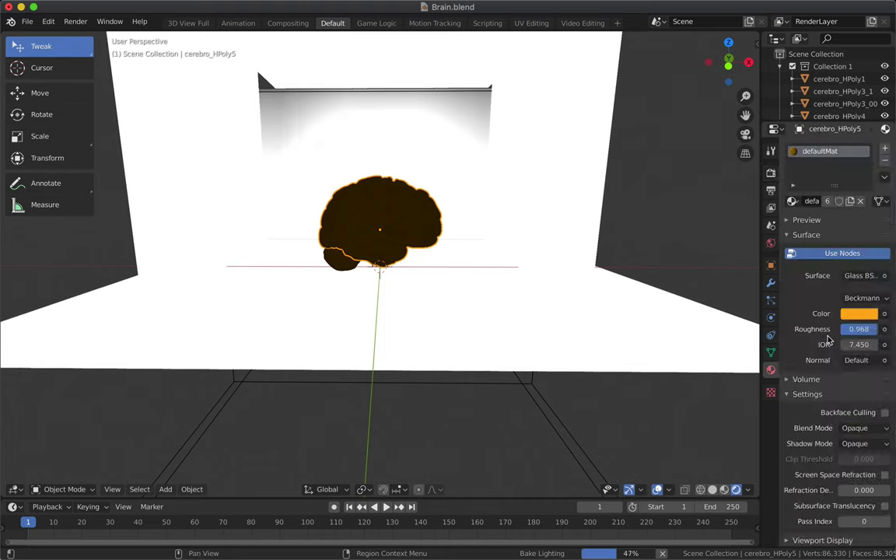
click(862, 275)
click(739, 343)
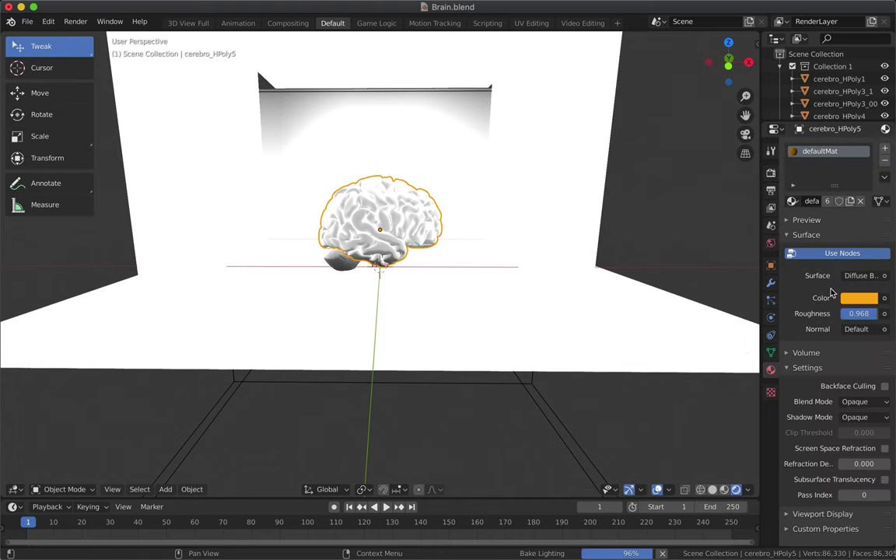
click(389, 62)
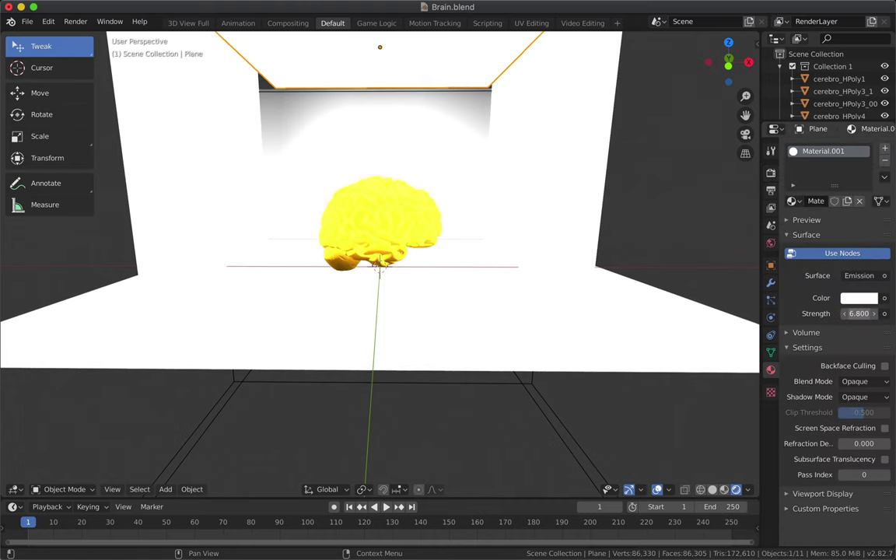
click(771, 172)
click(843, 385)
Switch the floor-and-back-wall plane to a black Diffuse BSDF material, then rebake the lighting
click(508, 333)
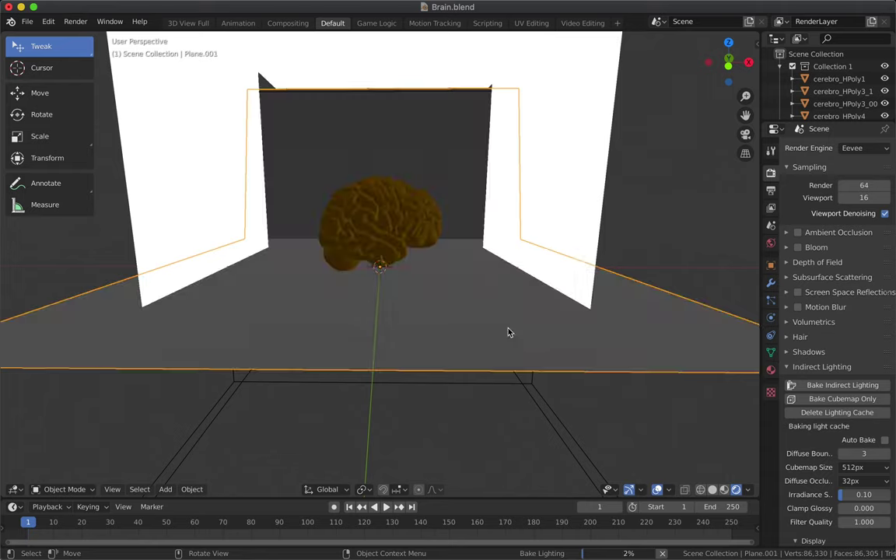
scroll(357, 196, up, 5)
click(164, 154)
click(771, 370)
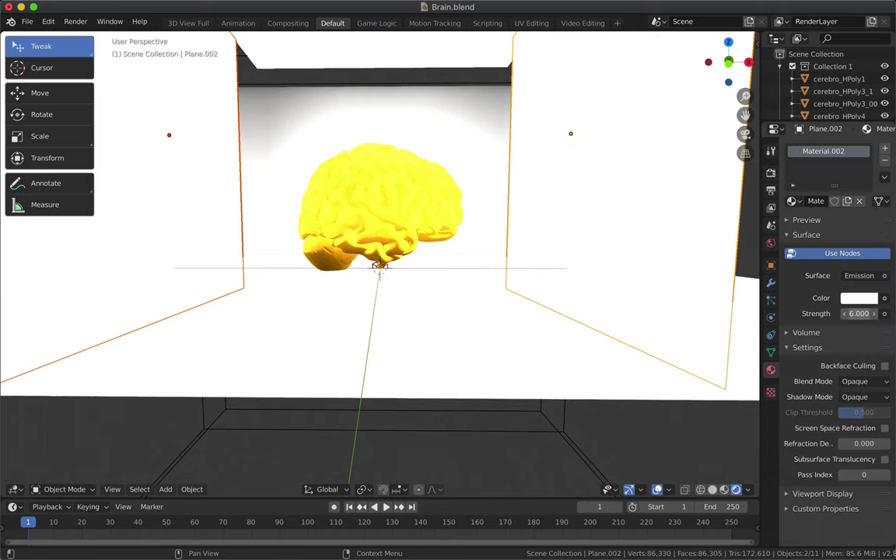
click(467, 314)
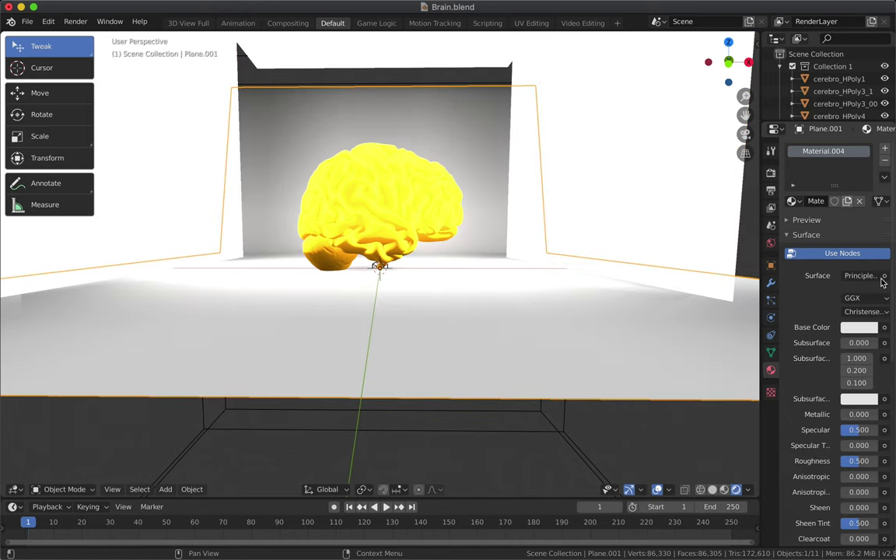
click(883, 280)
click(764, 347)
click(884, 298)
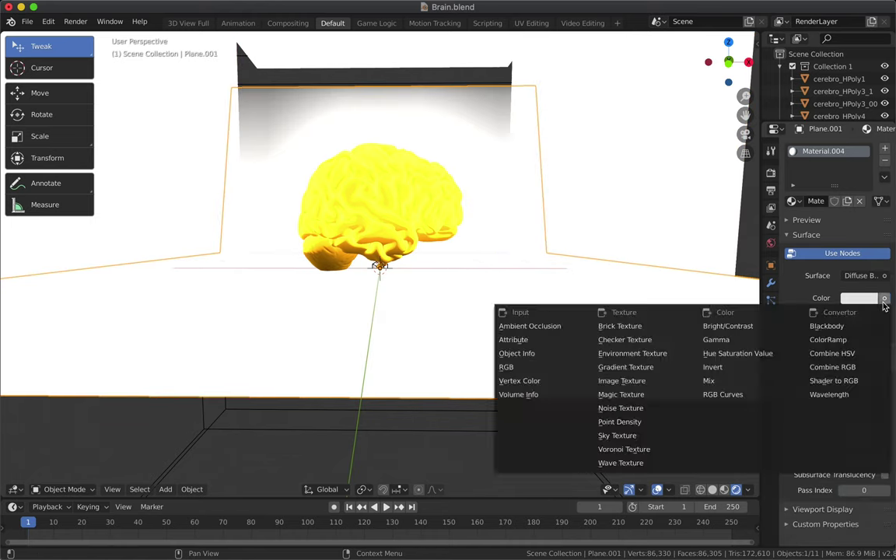
click(884, 275)
click(859, 298)
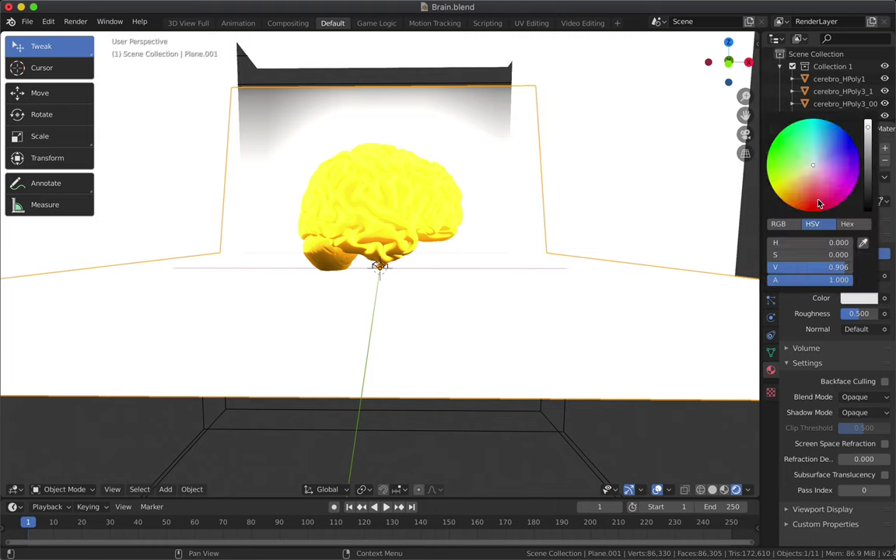
drag(816, 200, 756, 269)
click(386, 91)
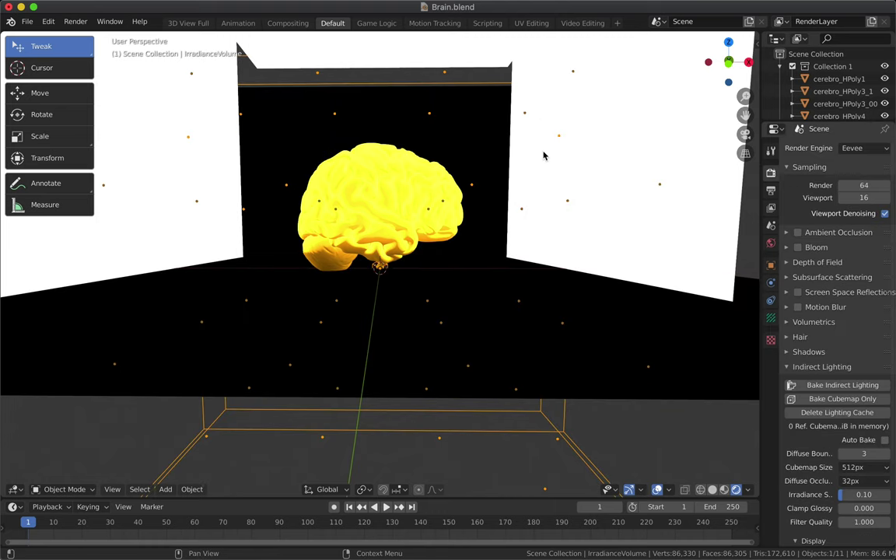
click(842, 385)
Set the side panels' emission strength to 3.2 and rebake the indirect lighting
click(360, 65)
click(772, 373)
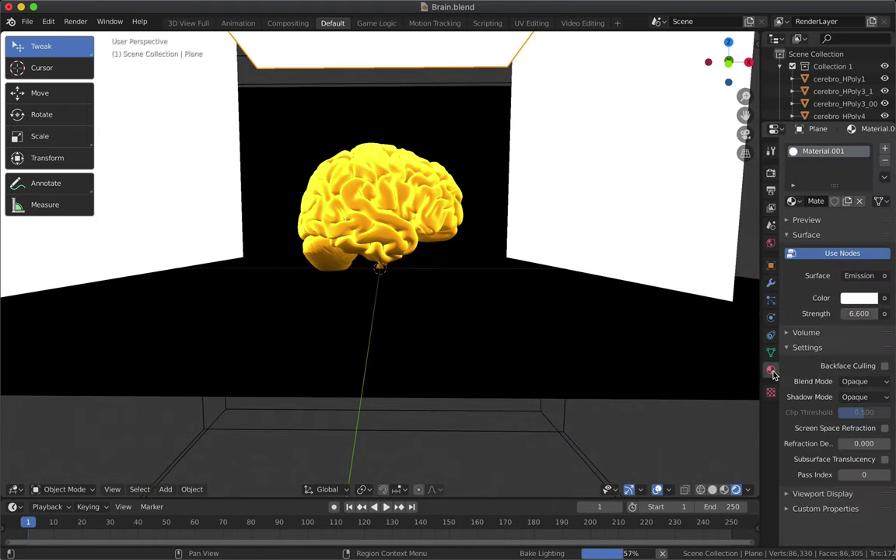
click(771, 171)
middle_drag(485, 234, 344, 168)
click(344, 168)
click(156, 169)
click(771, 370)
click(857, 315)
text(3.2)
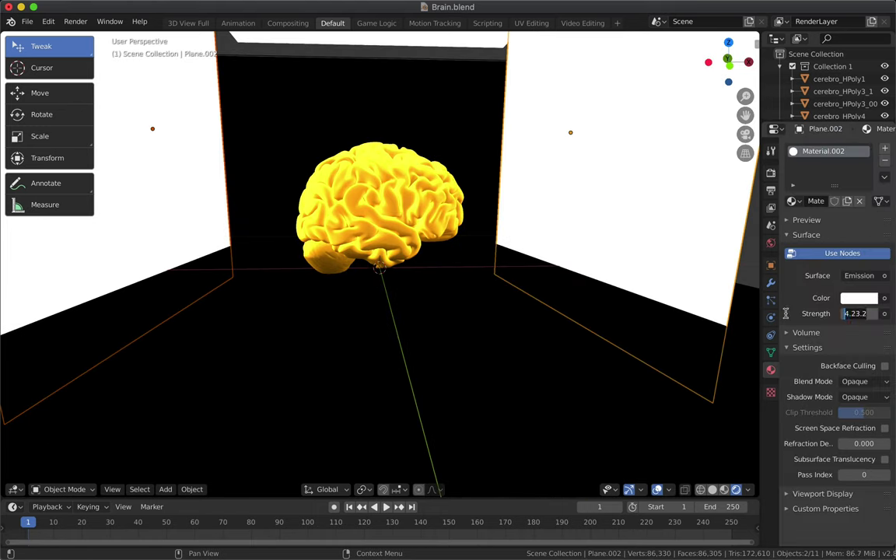
click(468, 48)
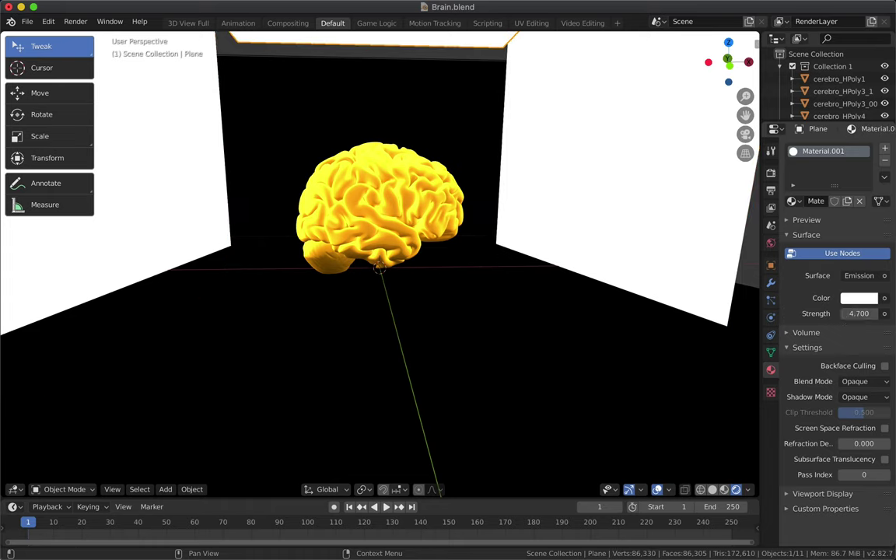
click(771, 172)
click(843, 385)
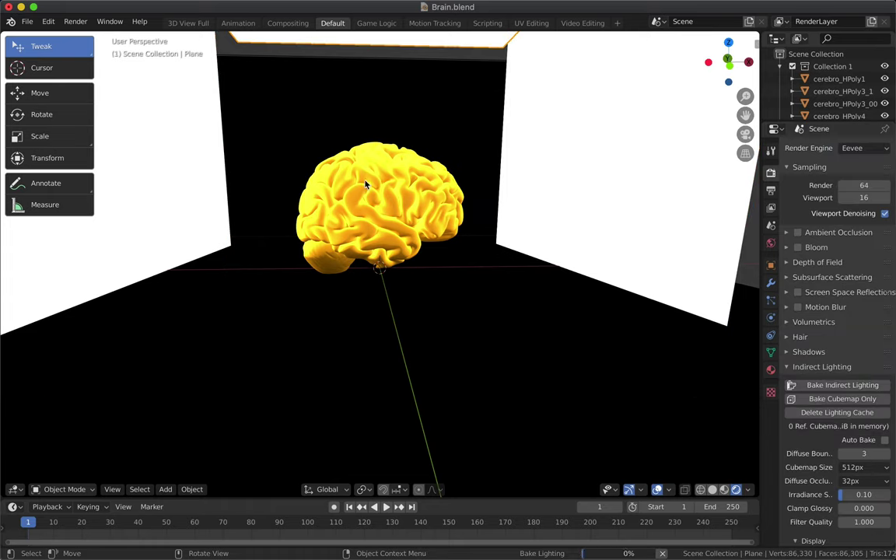
Lower the side panels' glow further and the ceiling panel's emission to 2.8, then rebake
scroll(368, 170, down, 2)
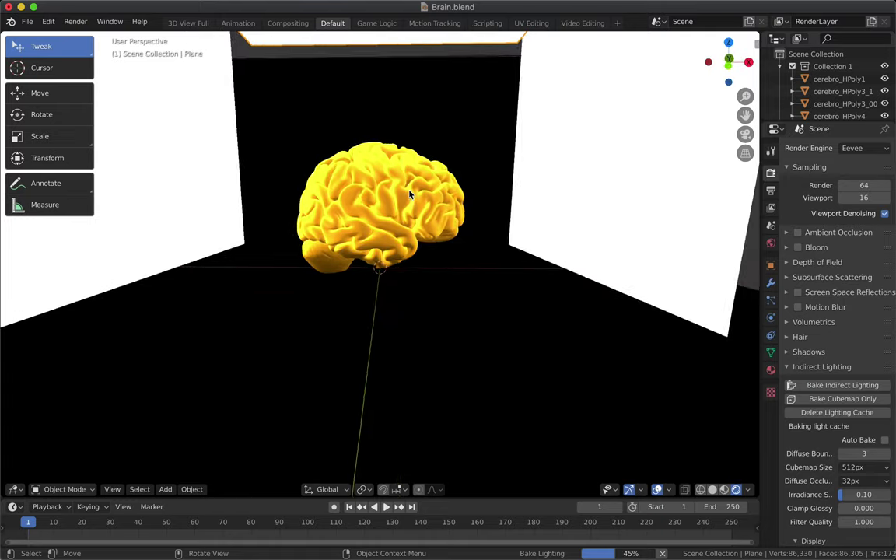
click(216, 165)
scroll(542, 168, down, 3)
click(771, 370)
double_click(857, 314)
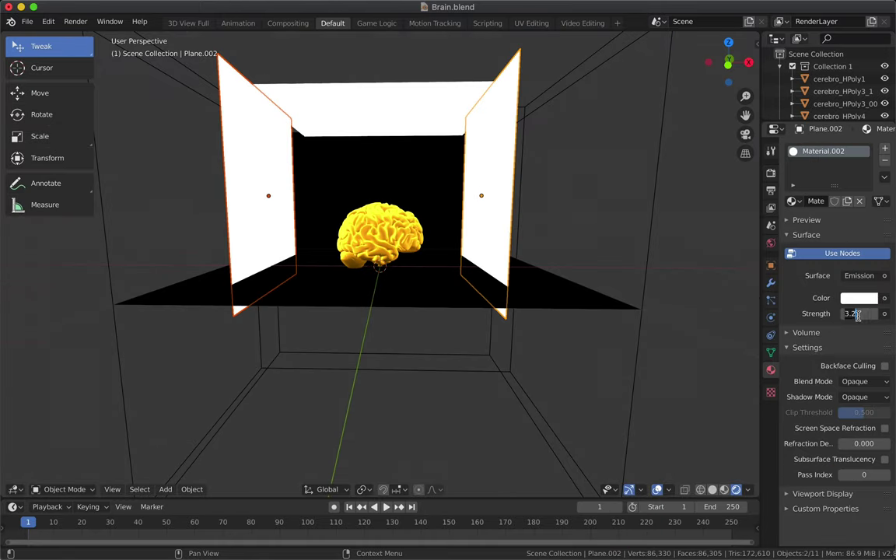
click(448, 125)
double_click(856, 314)
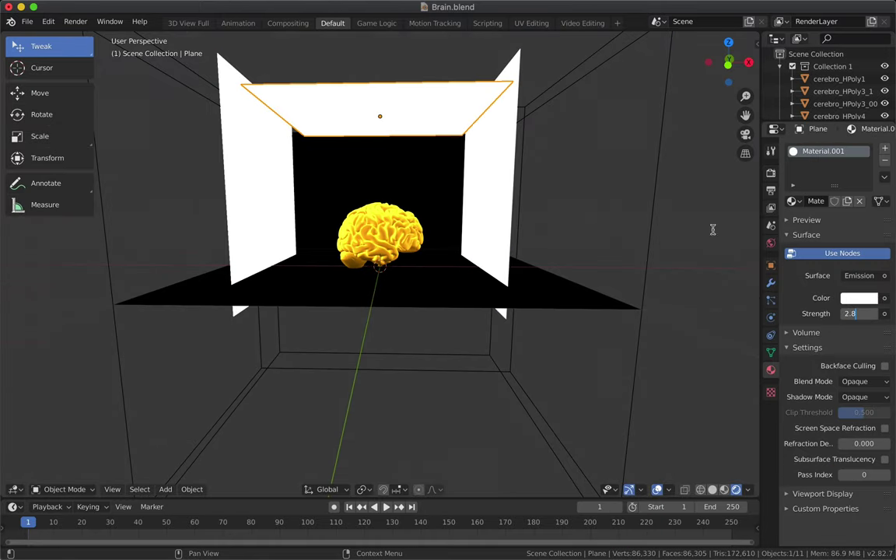
click(771, 171)
click(843, 385)
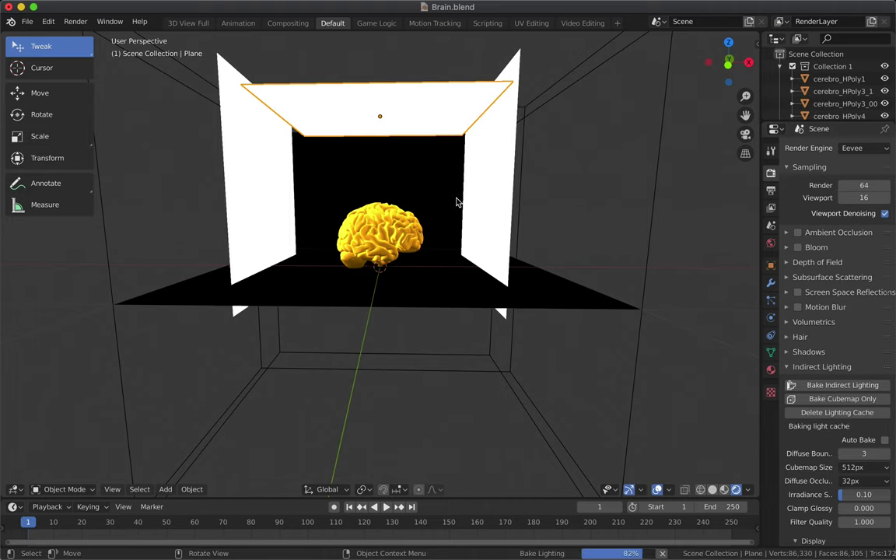
Push the left white panel outward along X and raise the ceiling panel along Z
middle_drag(457, 202, 234, 171)
click(215, 164)
key(g)
key(x)
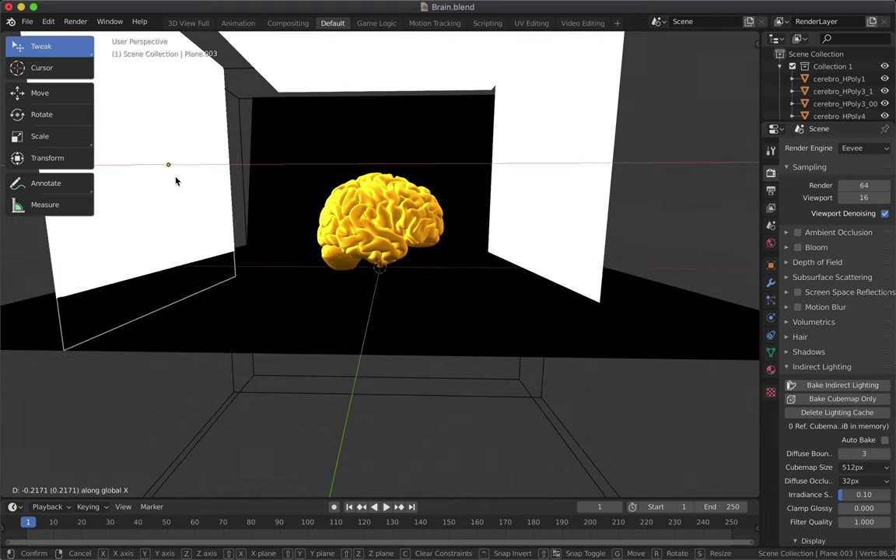
click(389, 164)
mouse_move(389, 163)
middle_down()
mouse_move(495, 186)
mouse_move(536, 180)
middle_up()
click(412, 142)
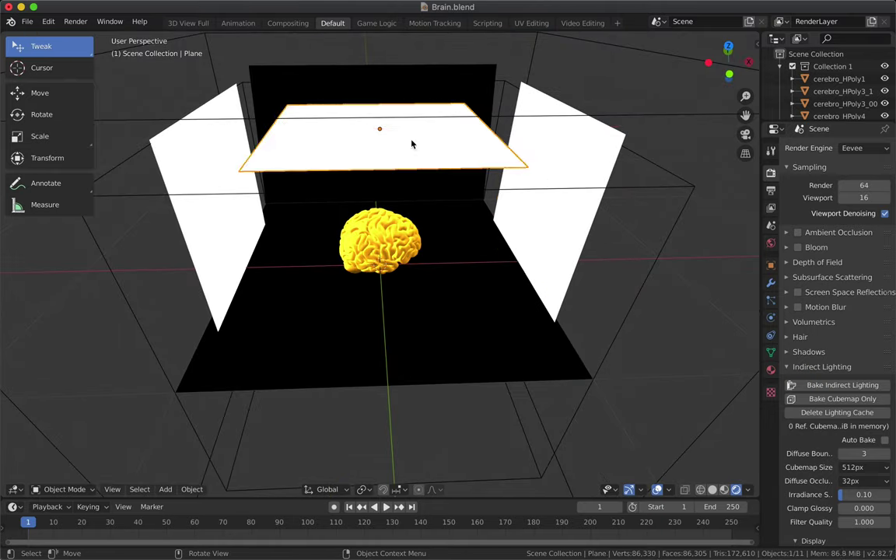
key(g)
key(z)
click(409, 94)
Scale up the irradiance volume to enclose the room
click(665, 213)
key(s)
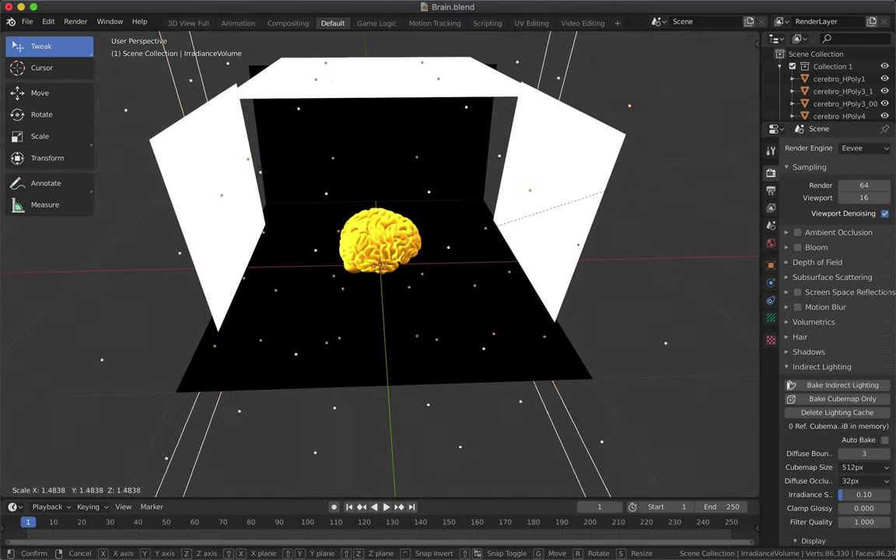
click(526, 297)
scroll(350, 298, down, 2)
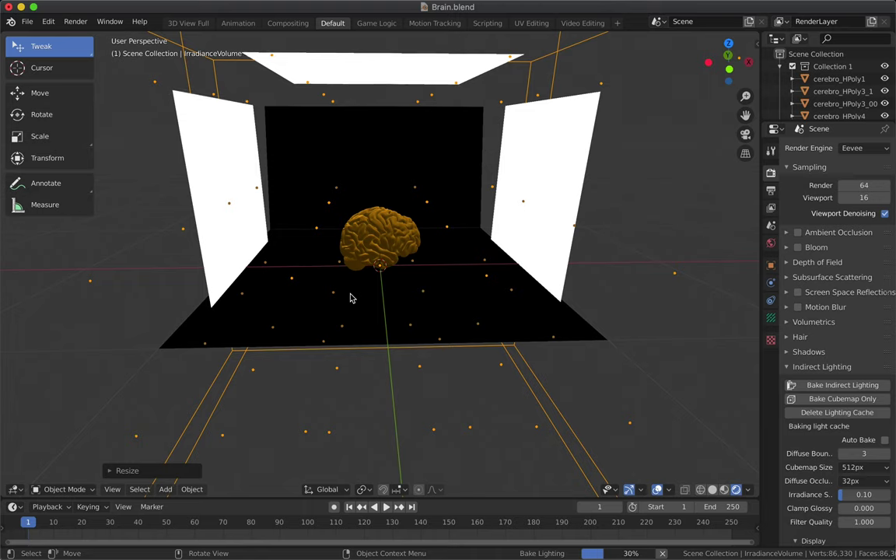
click(211, 183)
scroll(340, 200, up, 3)
Delete the black backdrop plane and add a new camera to the scene
click(467, 294)
key(s)
click(479, 354)
key(Delete)
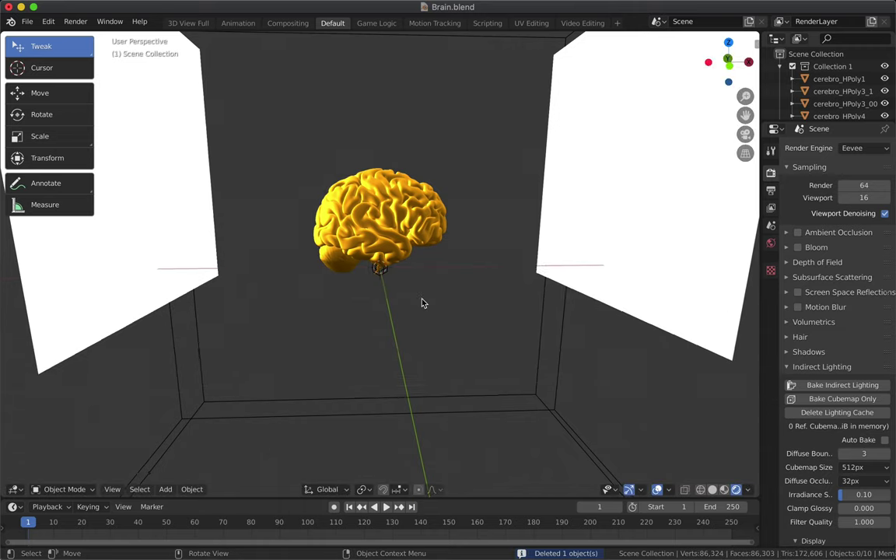
key(shift+a)
click(453, 471)
Move the new camera along Y to a location of -4.84
middle_drag(384, 274, 319, 279)
click(324, 285)
key(g)
key(y)
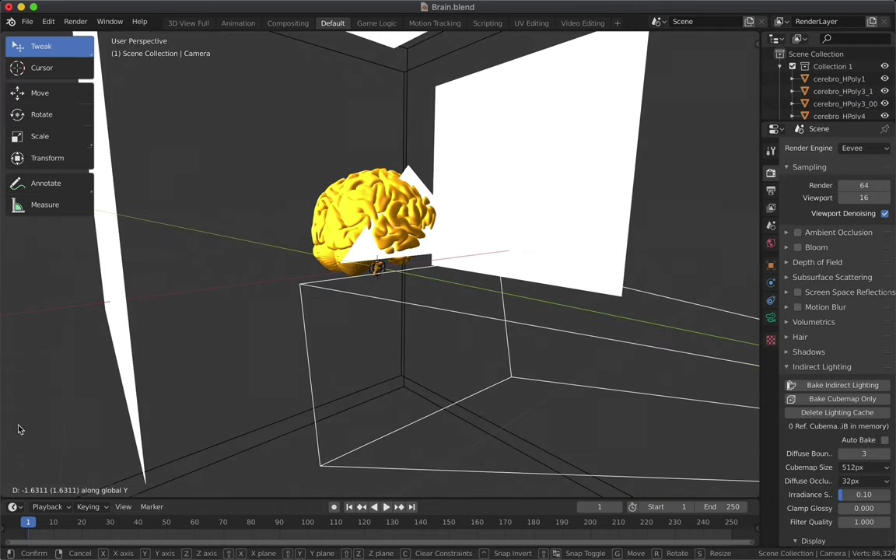
click(18, 425)
scroll(206, 382, down, 5)
scroll(206, 379, down, 3)
scroll(508, 383, up, 3)
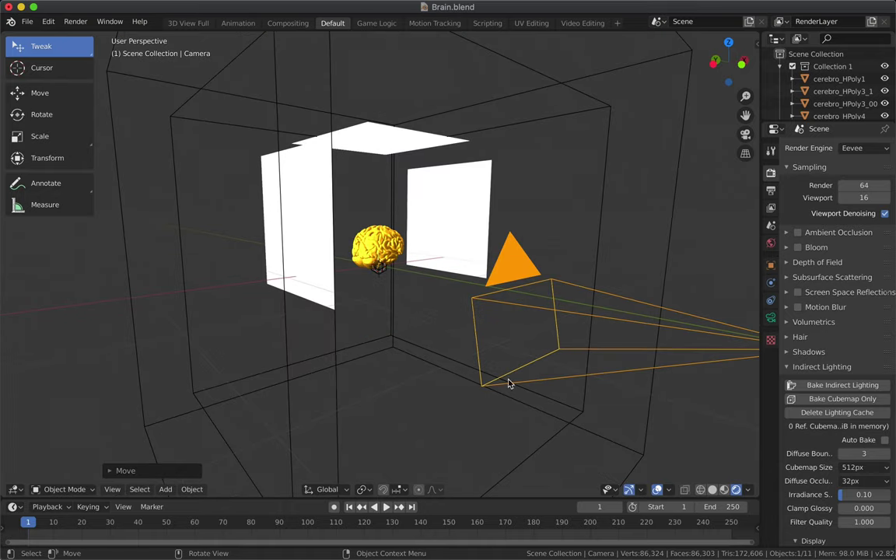
click(759, 46)
key(Return)
Rotate the camera to 90° on X so it faces the brain
drag(679, 81, 653, 81)
click(696, 120)
mouse_move(696, 348)
middle_down()
mouse_move(582, 250)
mouse_move(680, 129)
middle_up()
drag(674, 119, 697, 120)
mouse_move(545, 233)
middle_down()
mouse_move(381, 256)
mouse_move(441, 224)
middle_up()
Set the output resolution to 5000 × 5000 px
click(771, 190)
click(862, 163)
click(862, 175)
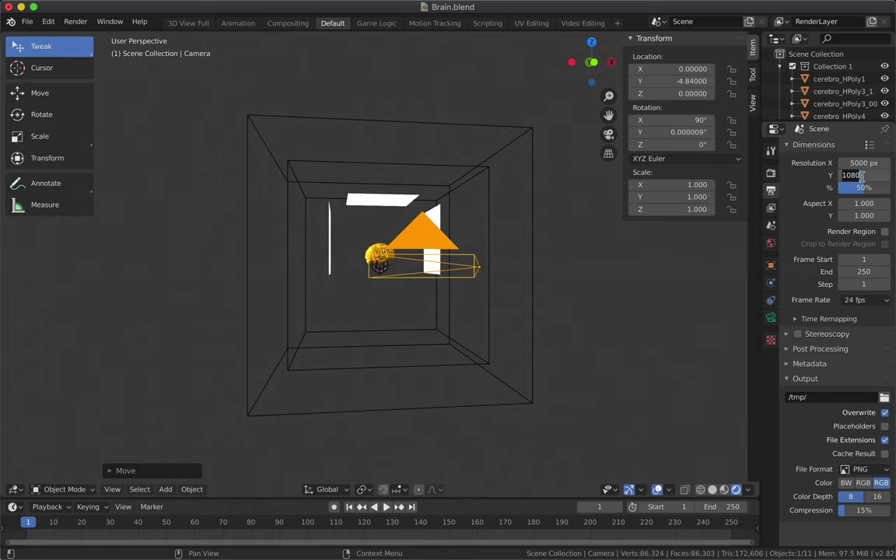
key(Return)
Switch the viewport to solid shading
middle_drag(448, 220, 161, 60)
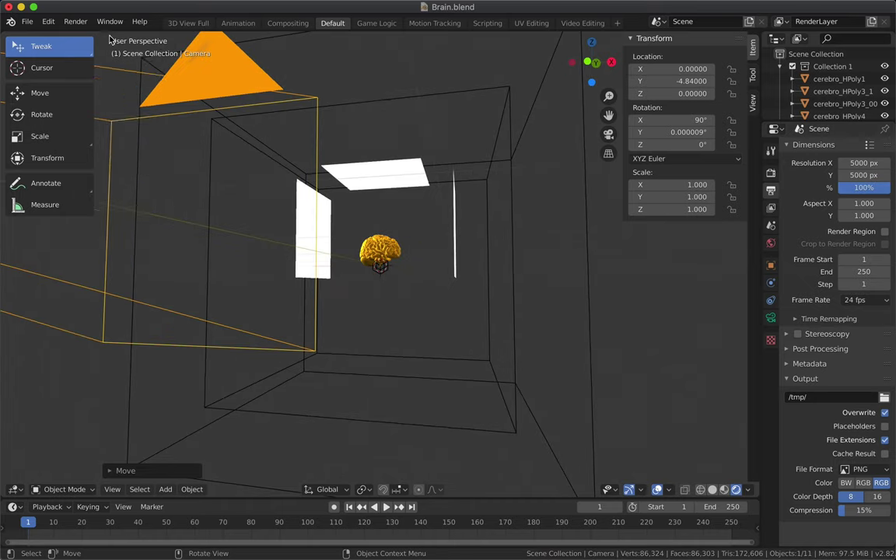
click(49, 22)
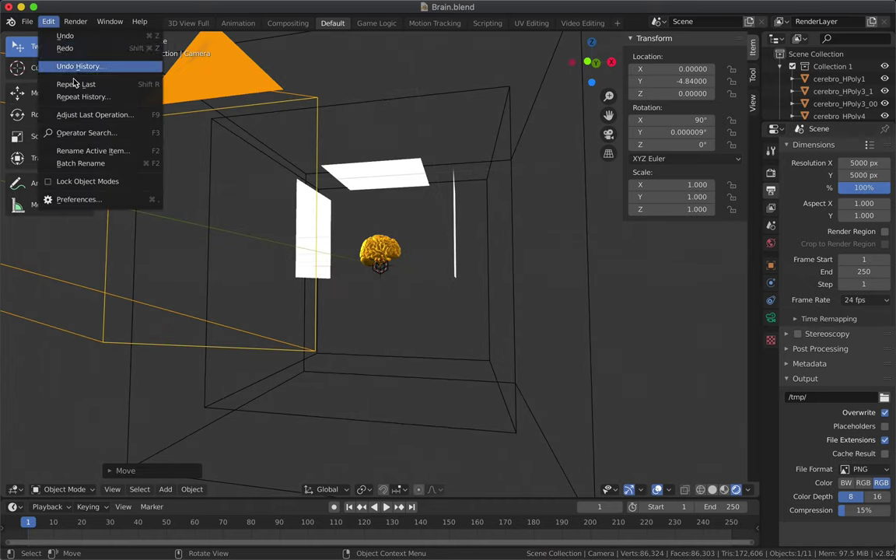
click(75, 22)
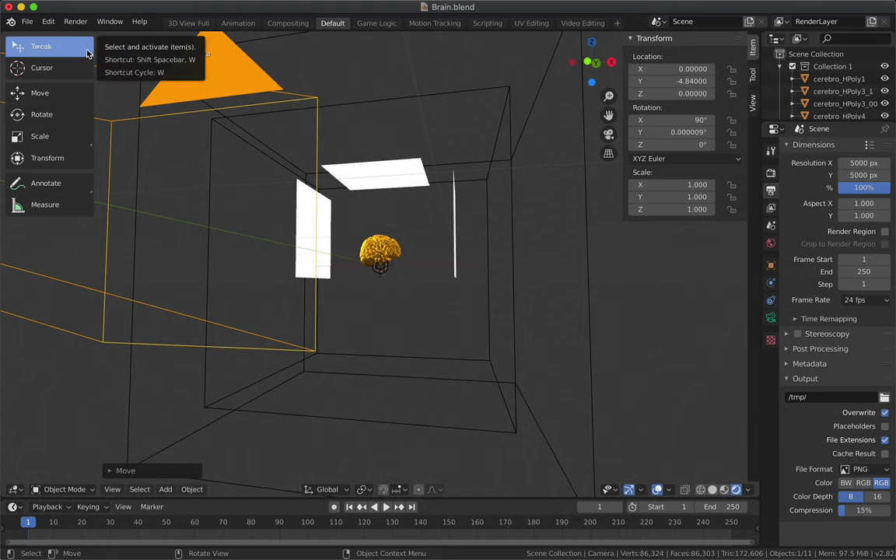
click(110, 22)
middle_drag(132, 54, 144, 59)
key(q)
key(w)
key(r)
click(159, 148)
key(z)
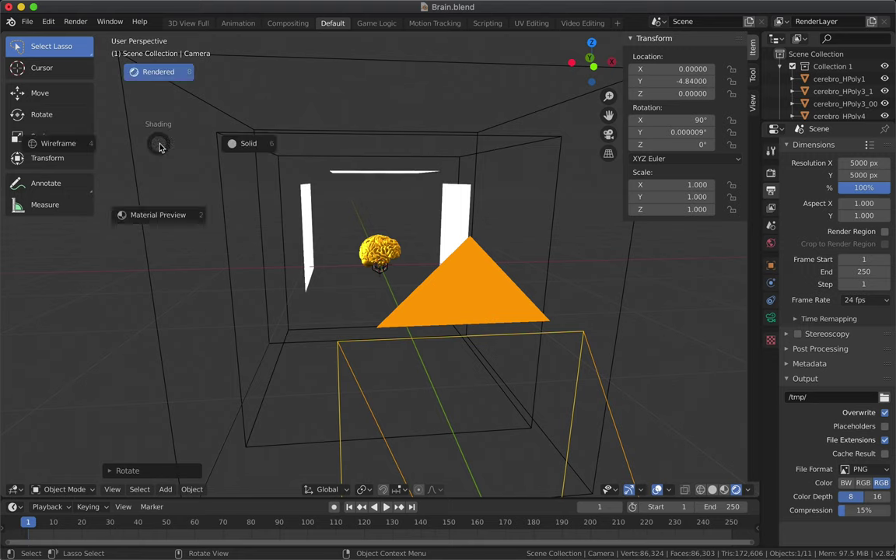
click(190, 177)
Set the camera as the active camera and view the scene through it
click(191, 178)
key(c)
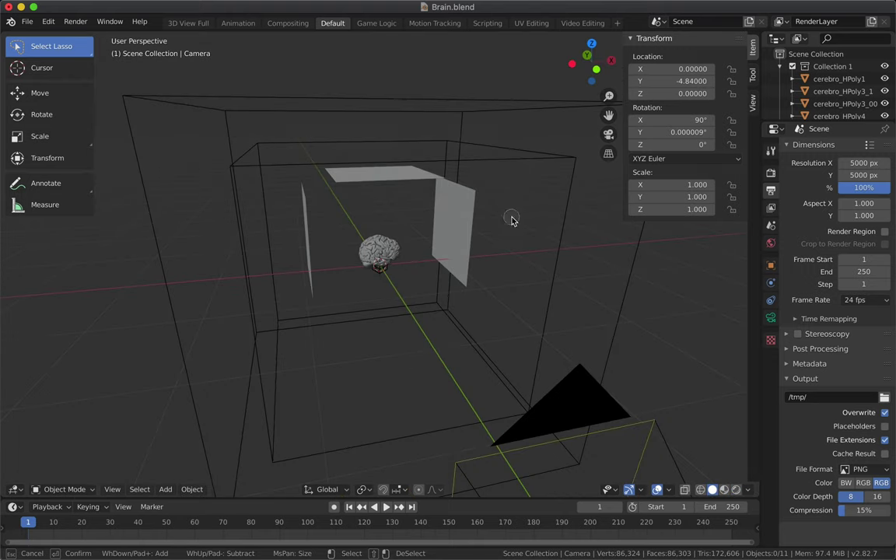
click(594, 10)
click(575, 405)
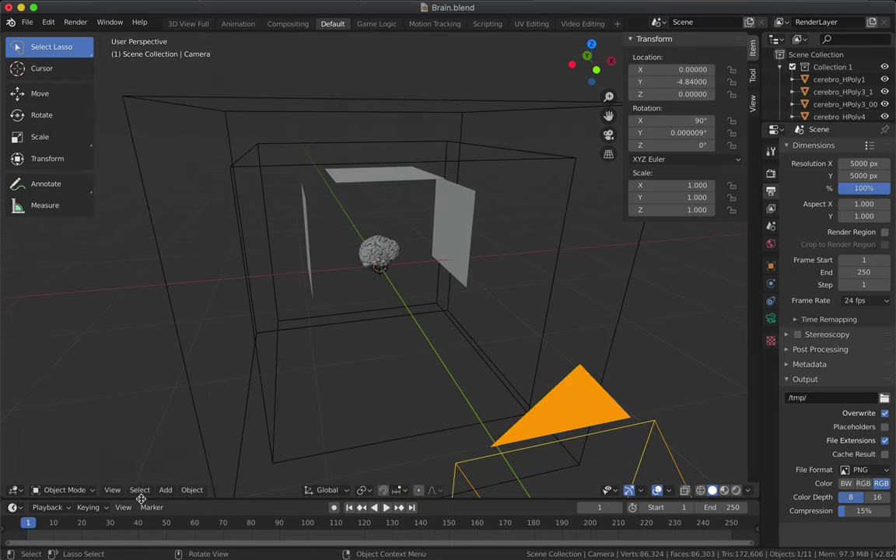
click(112, 489)
click(286, 365)
Move the camera along Y to about Y -1.61 so the brain fits the shot
key(g)
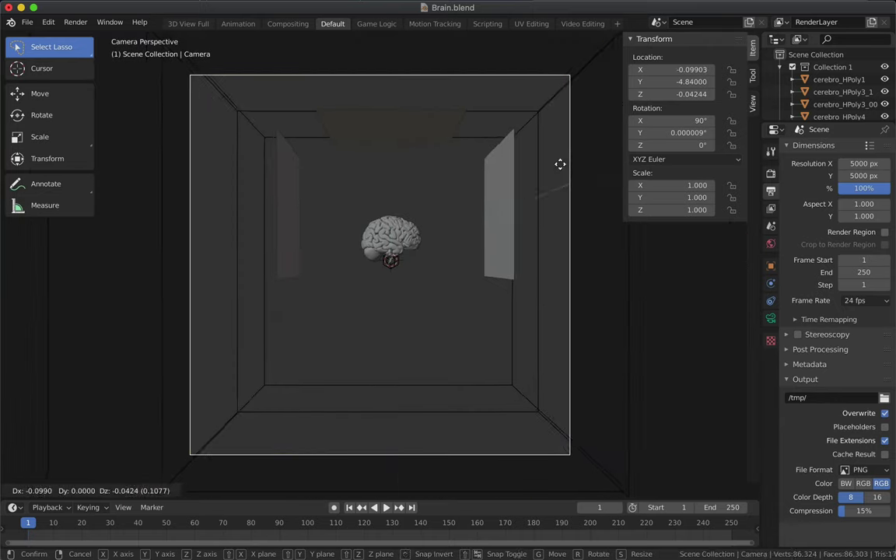
key(y)
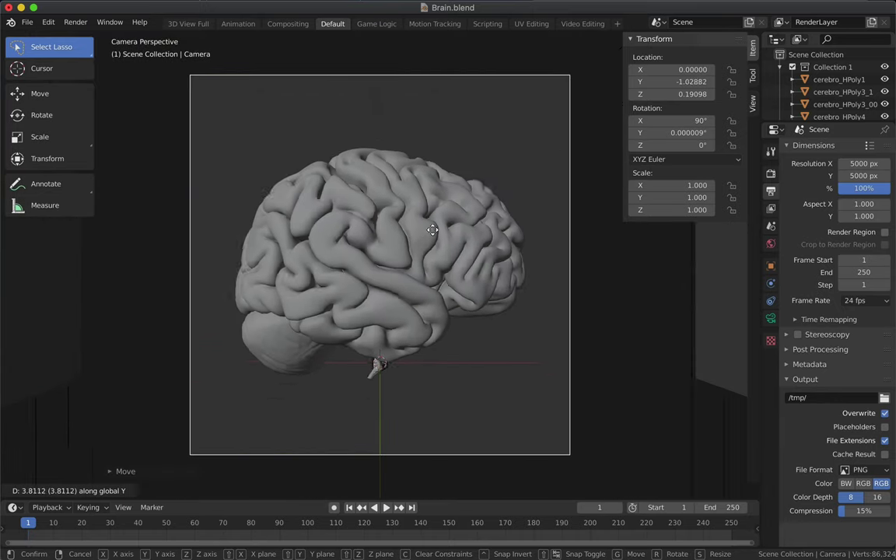
drag(431, 228, 455, 224)
click(459, 222)
In the render settings, collapse Indirect Lighting and expand the Film panel
key(ctrl+shift+Tab)
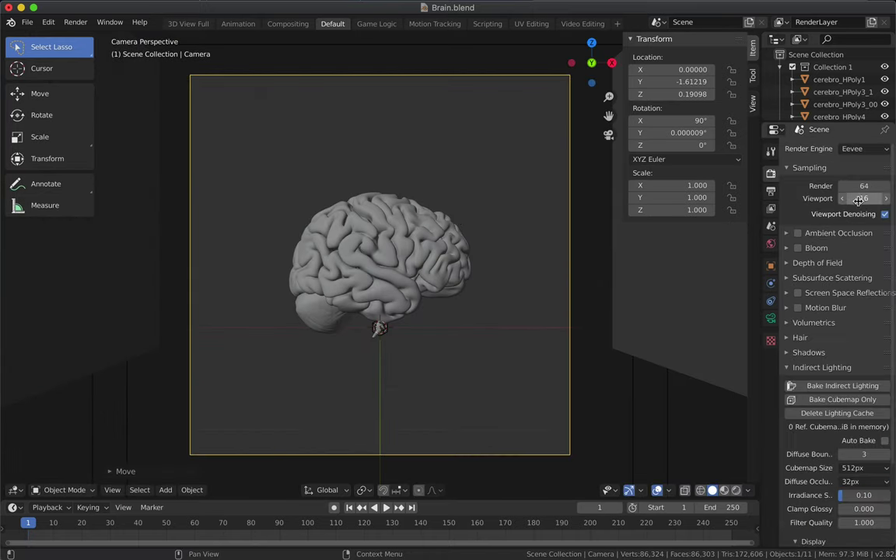
key(ctrl+Tab)
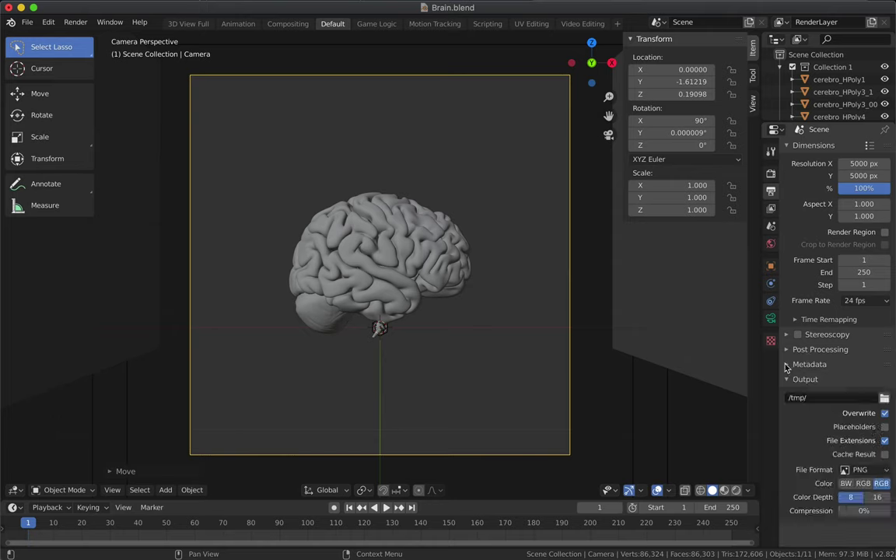
key(ctrl+shift+Tab)
click(820, 367)
click(833, 382)
Raise the camera's focal length to 52 mm to enlarge the brain
click(771, 151)
click(770, 172)
click(772, 192)
click(771, 209)
click(771, 226)
click(770, 243)
click(771, 266)
click(770, 317)
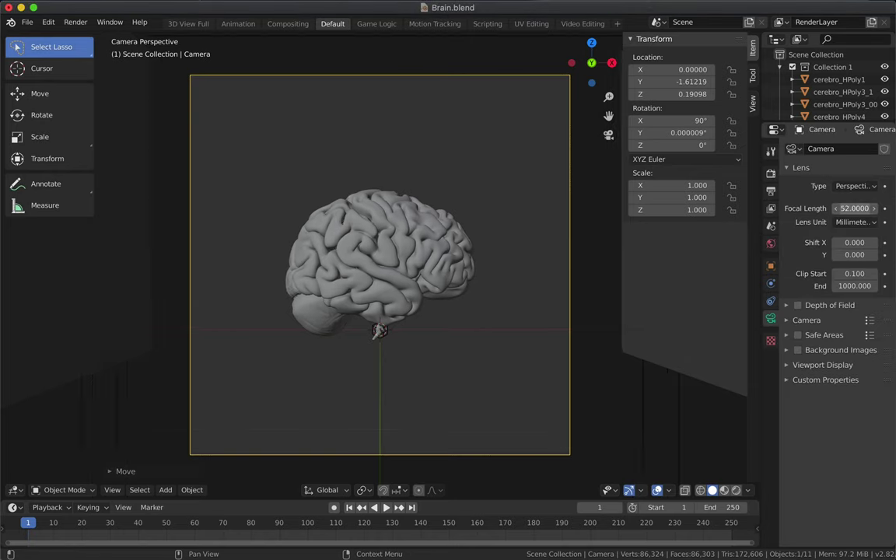
drag(854, 210, 883, 210)
Set the output resolution to 4916 × 3836 px and switch the viewport to Rendered shading
click(771, 172)
click(770, 192)
drag(863, 163, 825, 176)
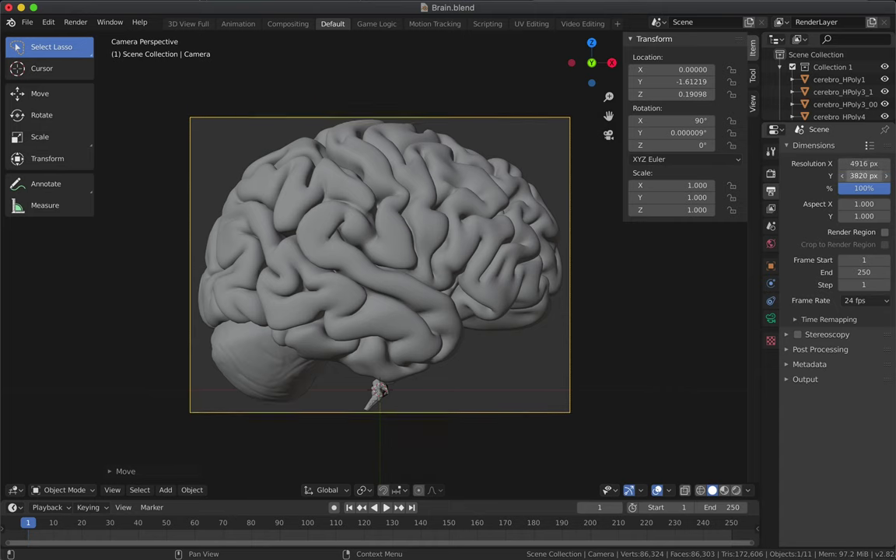
click(736, 490)
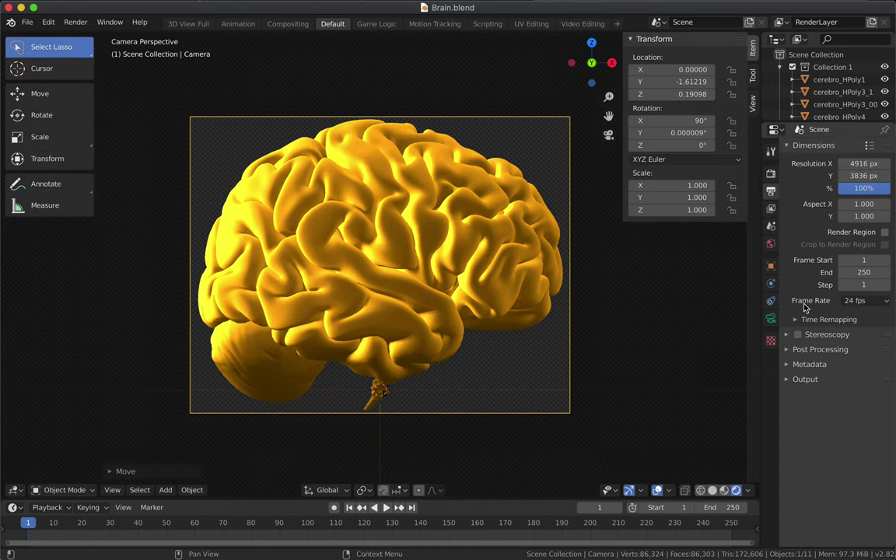
Expand the Shadows settings and keep the cube size at 1024px
click(771, 209)
click(771, 173)
click(809, 352)
click(852, 371)
click(824, 404)
Raise Irradiance Smoothing and Clamp Glossy in the Indirect Lighting settings
click(821, 444)
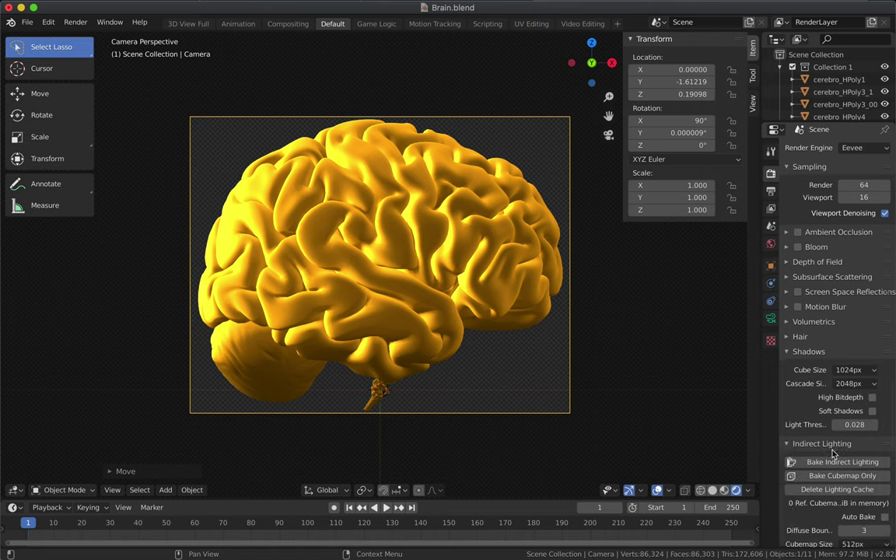
scroll(824, 389, down, 5)
drag(855, 431, 863, 444)
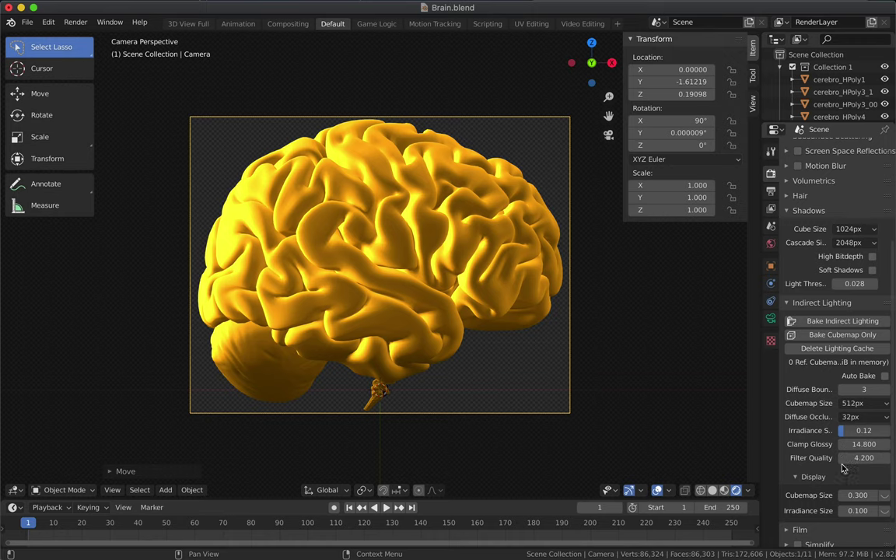
drag(863, 458, 879, 457)
scroll(830, 496, down, 2)
scroll(829, 496, up, 5)
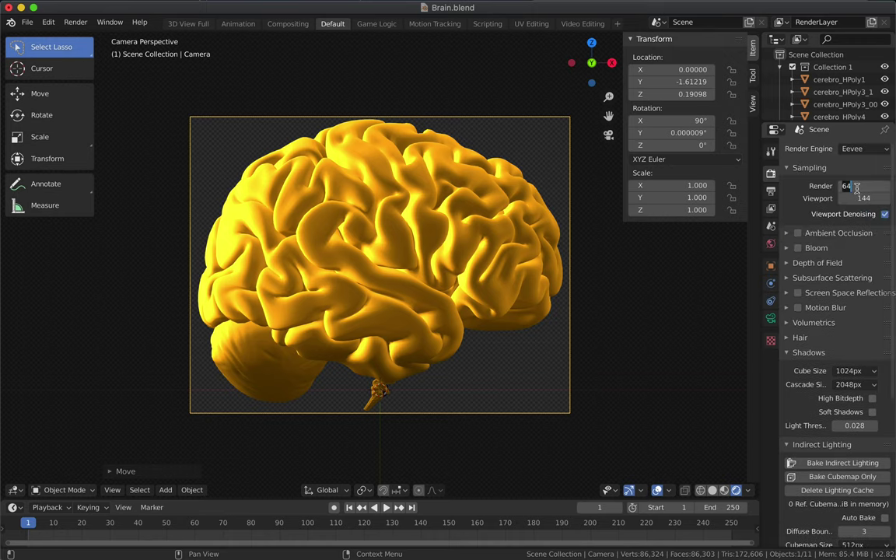
Enable Ambient Occlusion and increase its distance to 2.360
click(788, 168)
click(788, 182)
click(797, 182)
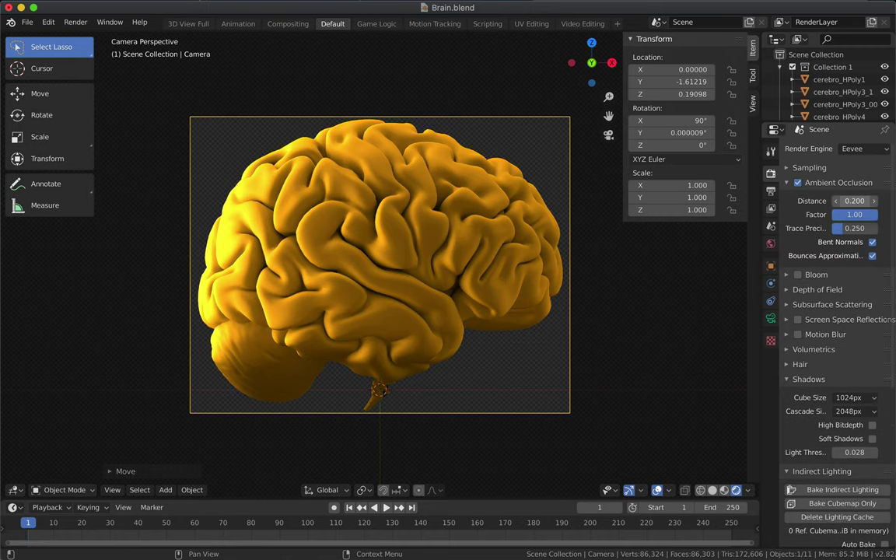
drag(850, 201, 879, 201)
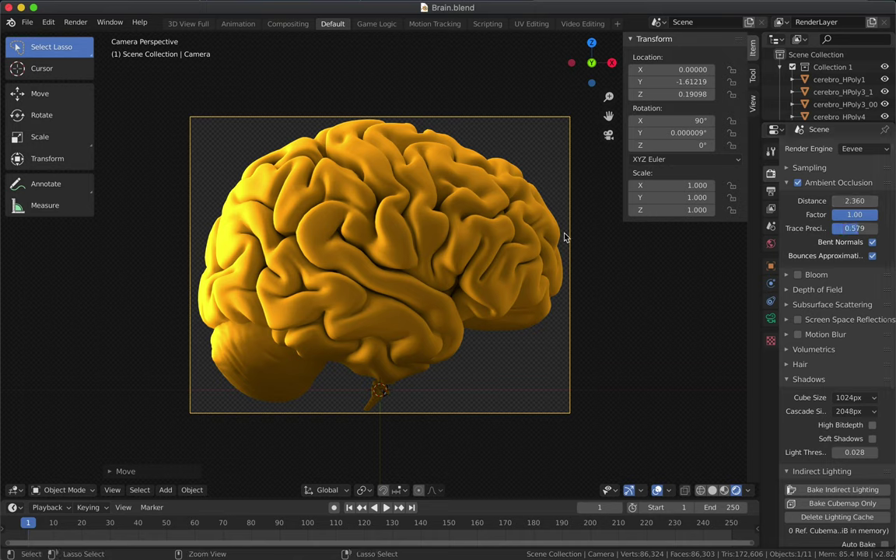
Render the camera view of the golden brain with Render > Render Image
click(771, 150)
click(48, 23)
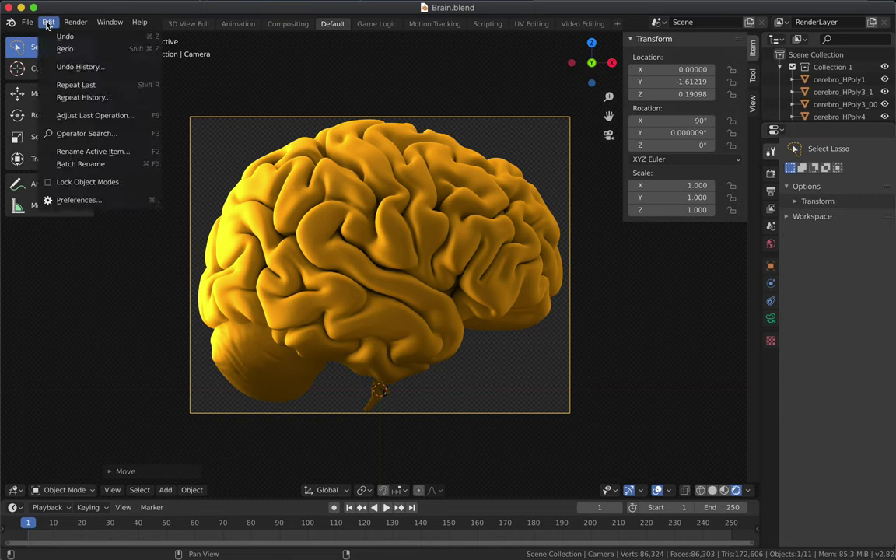
click(75, 22)
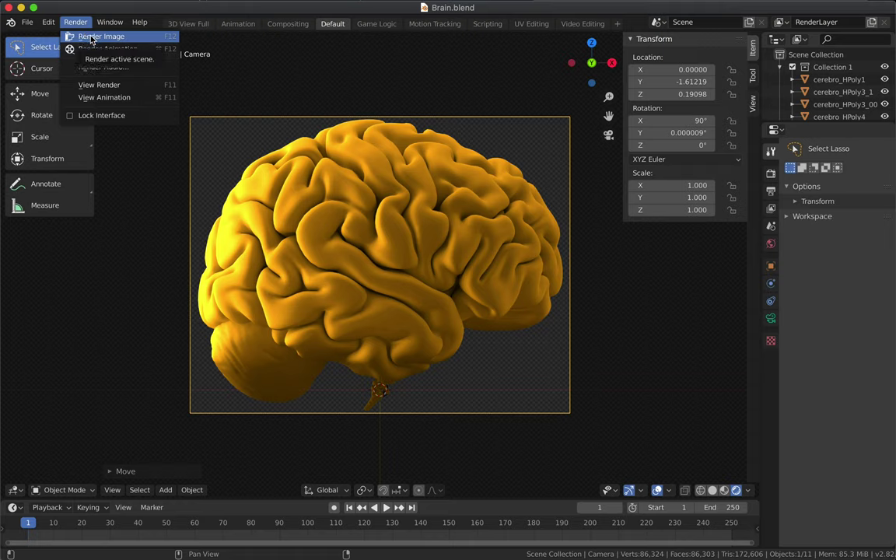
click(92, 36)
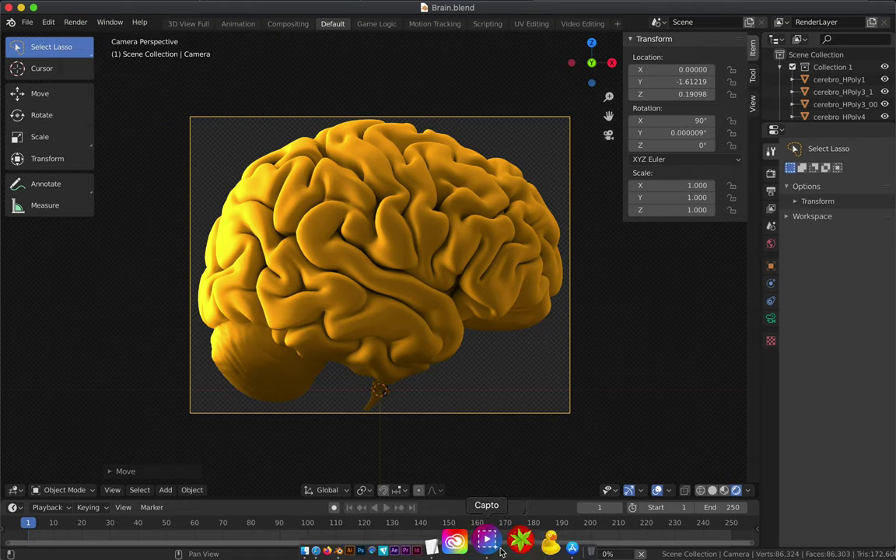
click(506, 537)
click(644, 8)
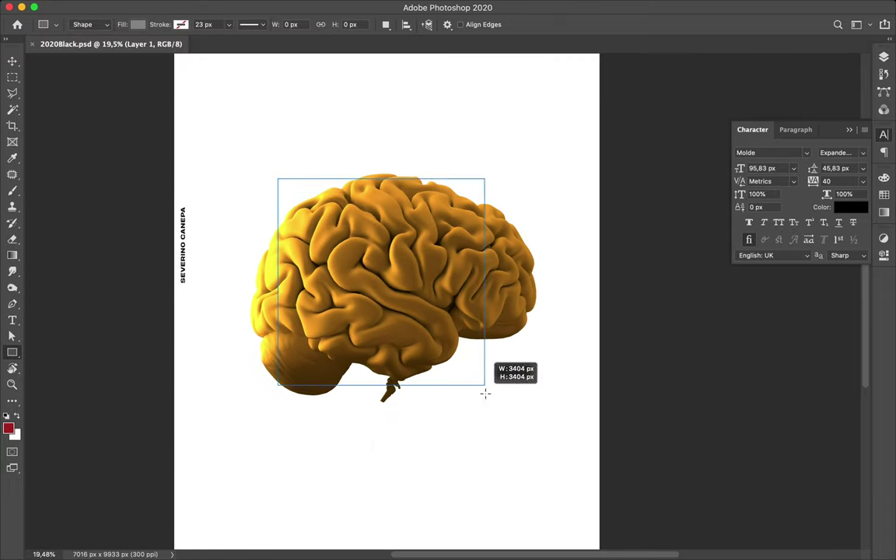
Place the brain layer above Rectangle 1 and give the rectangle a lighter grey fill
drag(791, 289, 791, 290)
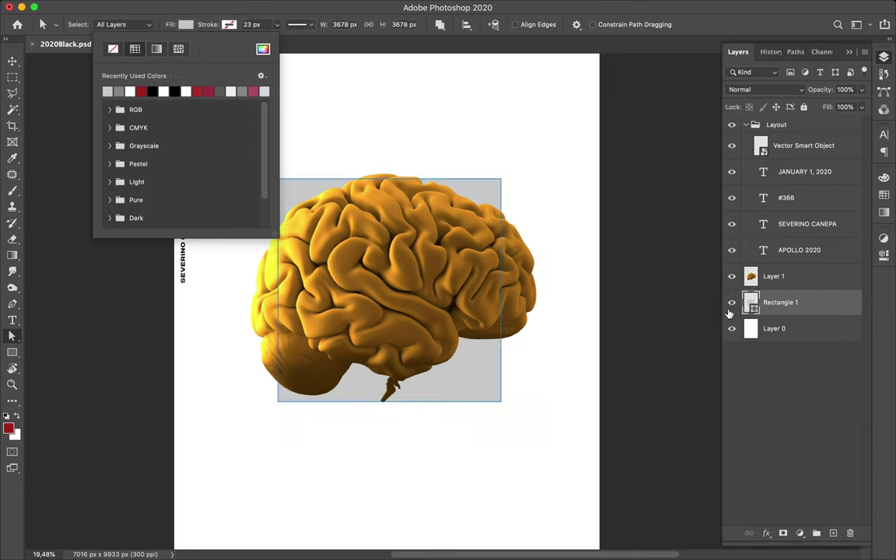
click(185, 24)
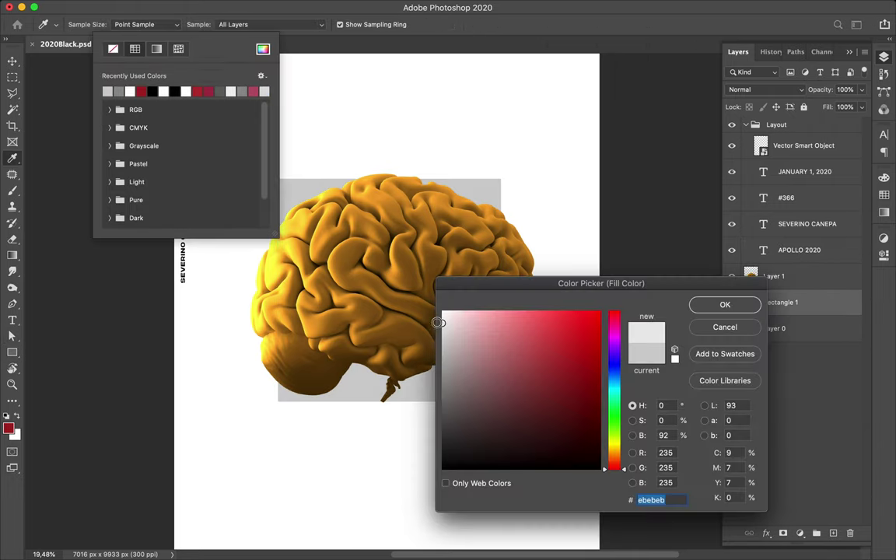
click(645, 300)
Fit the poster in the window and type GOLD on the upper poster
key(v)
alt+scroll(576, 296, down, 2)
alt+scroll(576, 296, down, 1)
alt+scroll(575, 295, up, 1)
alt+scroll(577, 295, up, 1)
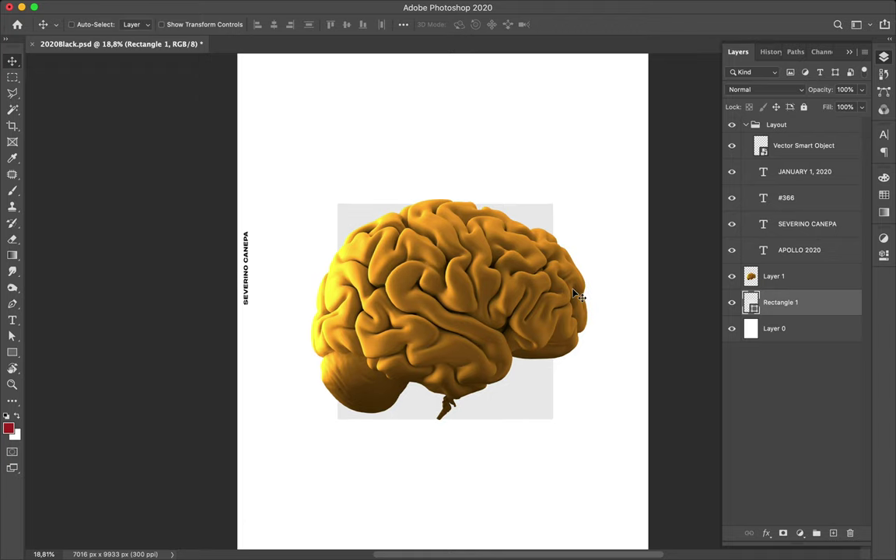
key(m)
key(ctrl+0)
key(t)
click(363, 157)
text(GOLD)
Duplicate the GOLD text lower down and change the copy to BRAIN
mouse_move(457, 160)
ctrl+alt+mouse_down()
mouse_move(455, 196)
mouse_move(610, 255)
ctrl+alt+mouse_up()
double_click(444, 194)
text(BRAIN)
key(ctrl+Return)
key(shift+alt+bracketleft)
key(ctrl+t)
Enlarge GOLD and BRAIN together and move GOLD lower down the left edge
drag(362, 156, 274, 121)
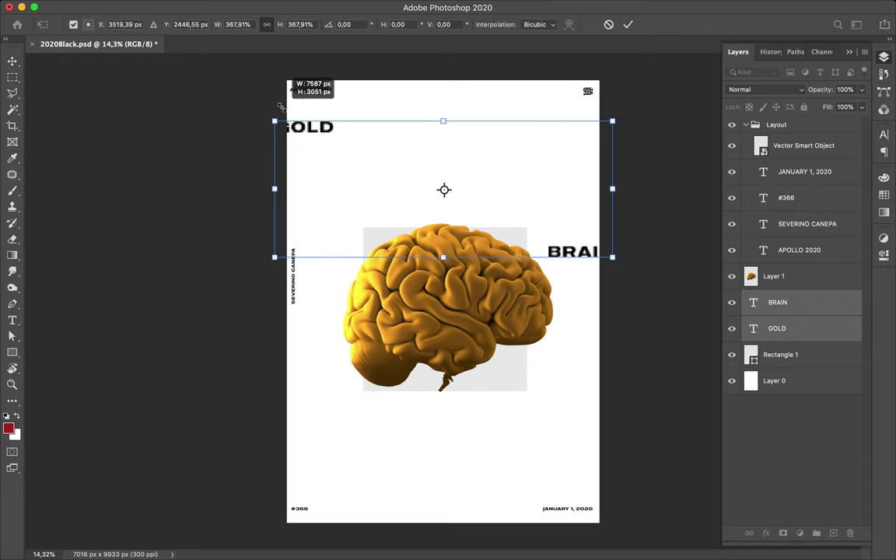
key(Return)
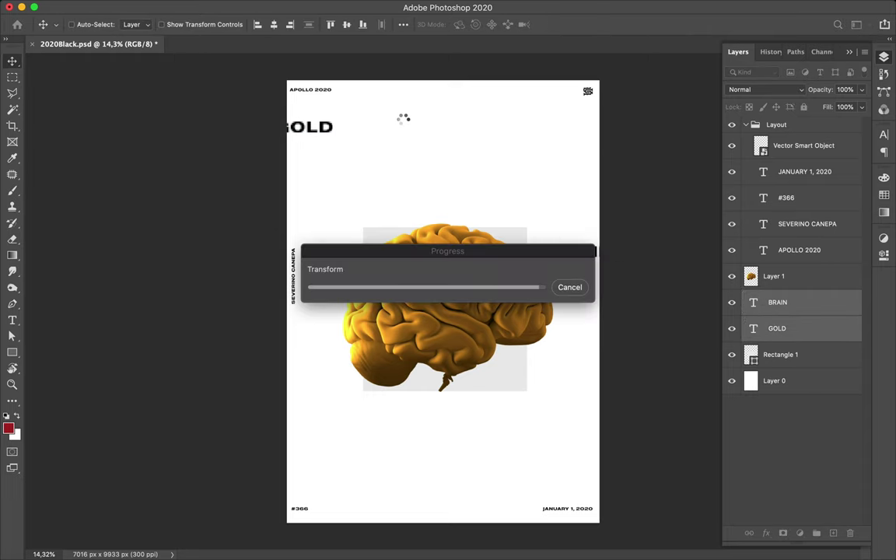
mouse_move(322, 131)
mouse_down()
mouse_move(309, 196)
mouse_move(620, 147)
mouse_up()
Place a GOLD copy at the top-right edge and a BRAIN copy at the lower-left edge
drag(588, 259, 583, 256)
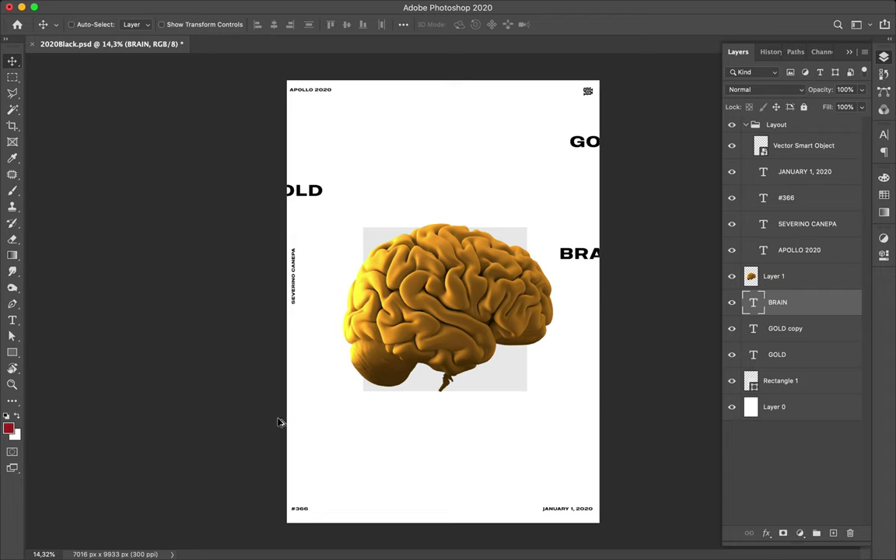
key(t)
key(Return)
key(Escape)
key(v)
drag(581, 254, 276, 453)
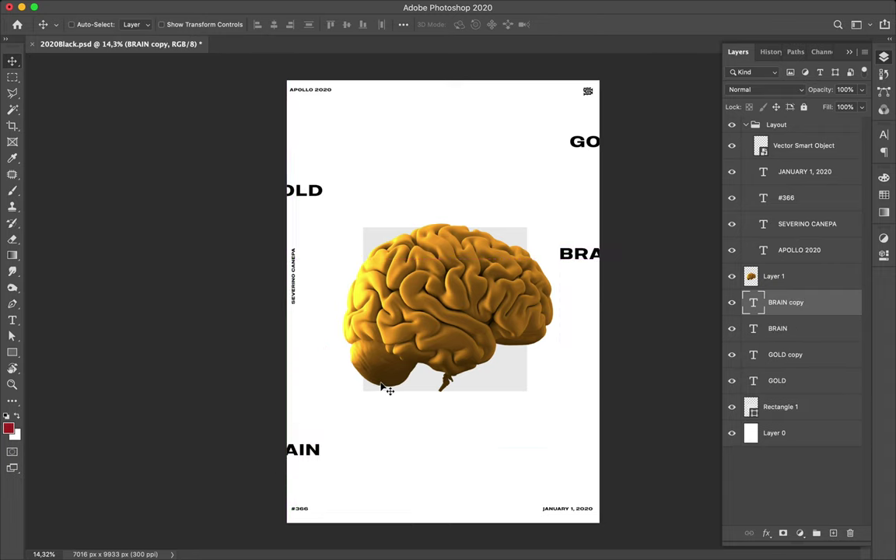
Copy a square patch of the brain to a new layer and move it straight up above the brain
ctrl+click(442, 292)
key(m)
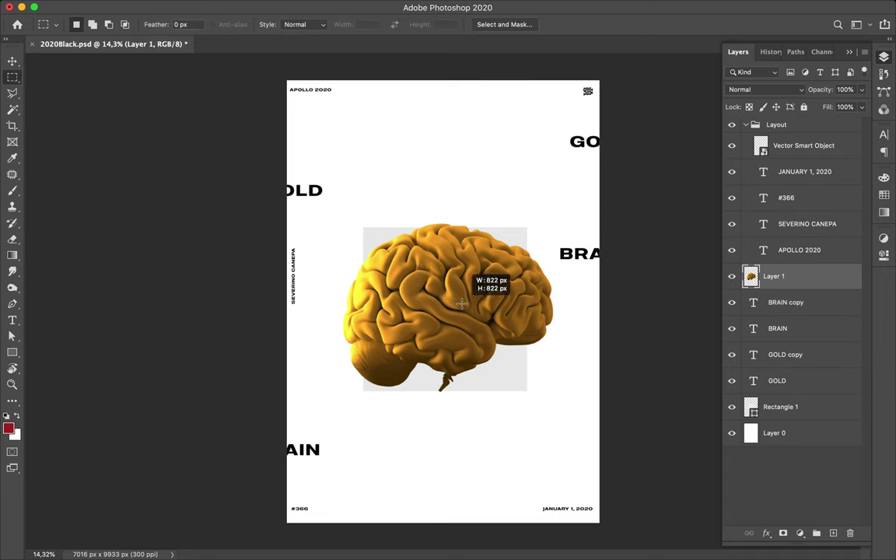
key(ctrl+j)
key(v)
drag(425, 290, 425, 159)
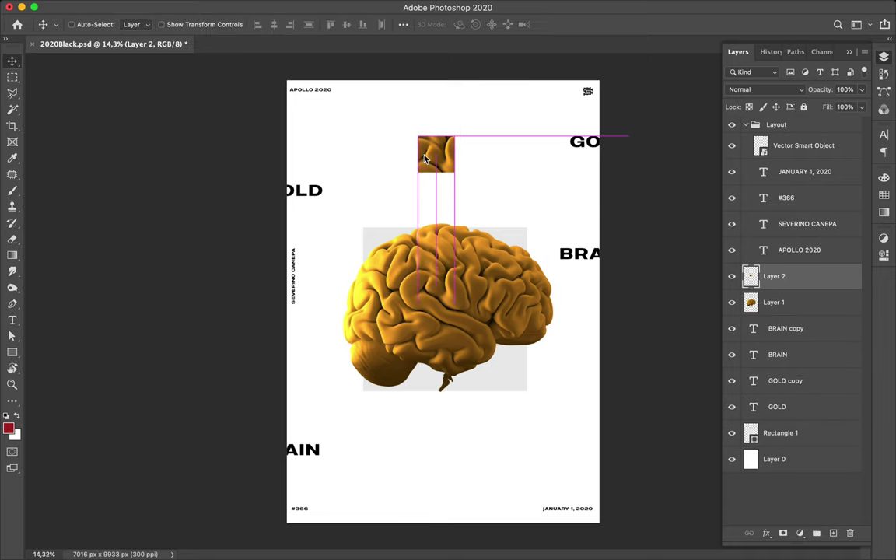
Select the background layer, save the document and reset colours to black and white
key(i)
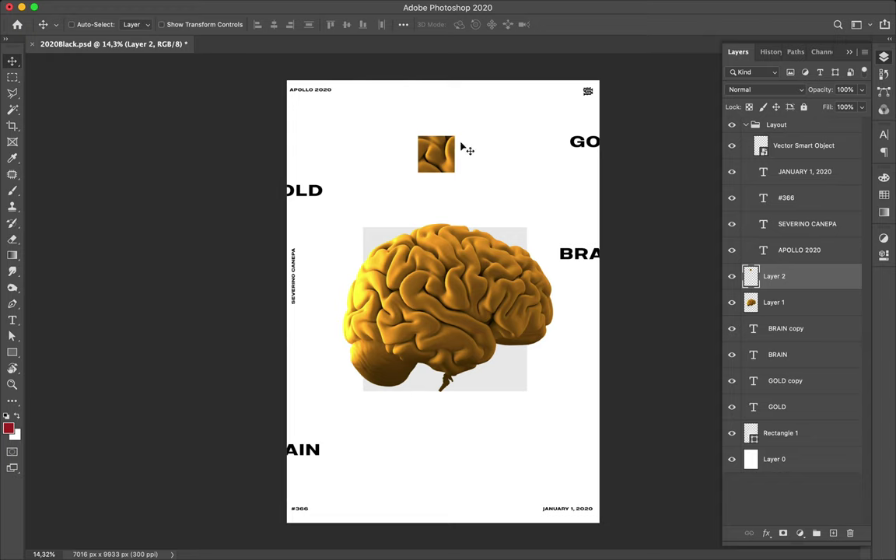
key(alt+bracketleft)
key(alt+bracketleft)
key(alt+bracketleft)
key(alt+bracketleft)
key(alt+bracketleft)
key(alt+bracketleft)
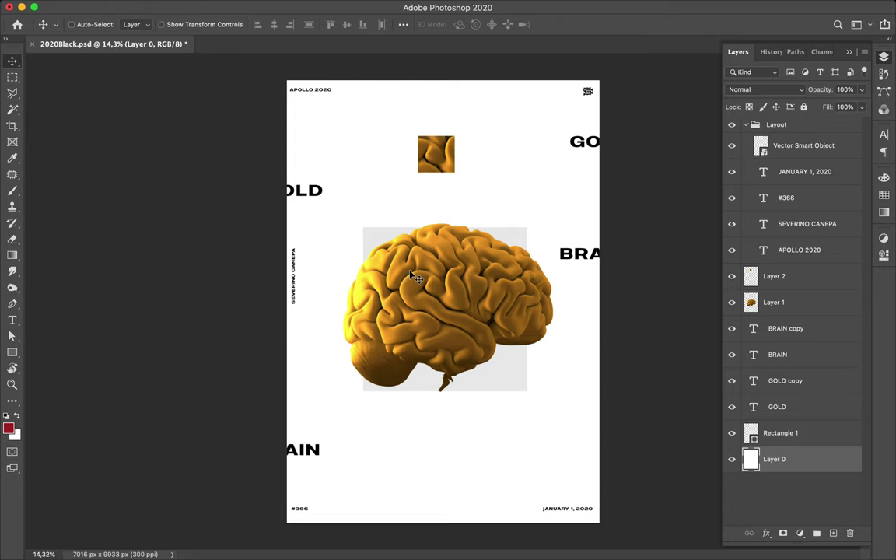
key(u)
key(ctrl+s)
key(d)
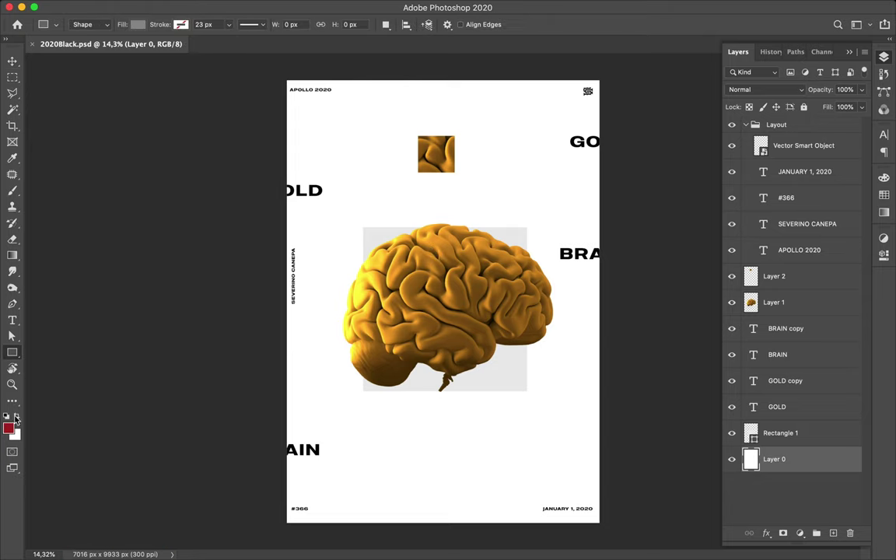
Draw a test rectangle above the brain, sample blues from it, then delete it
drag(484, 328, 487, 329)
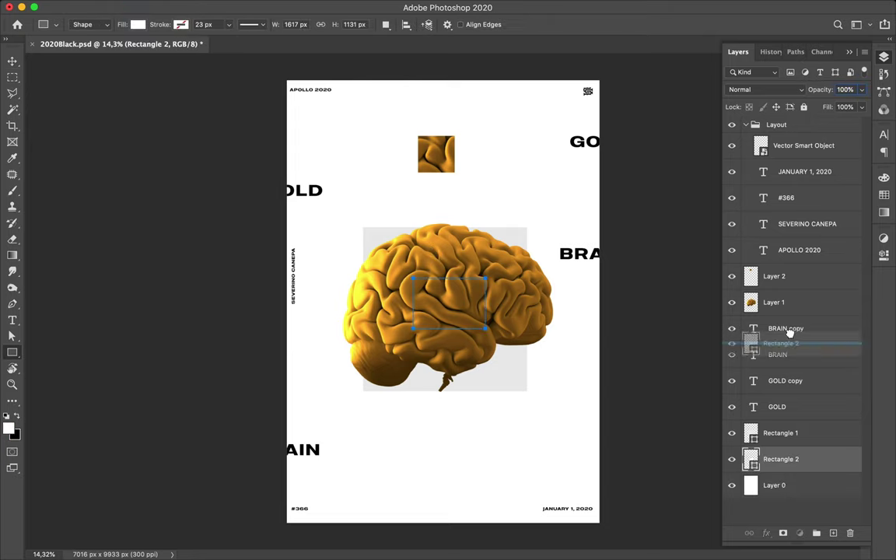
drag(790, 463, 758, 302)
key(i)
mouse_move(430, 290)
mouse_down()
mouse_move(455, 288)
mouse_move(433, 292)
mouse_up()
click(462, 305)
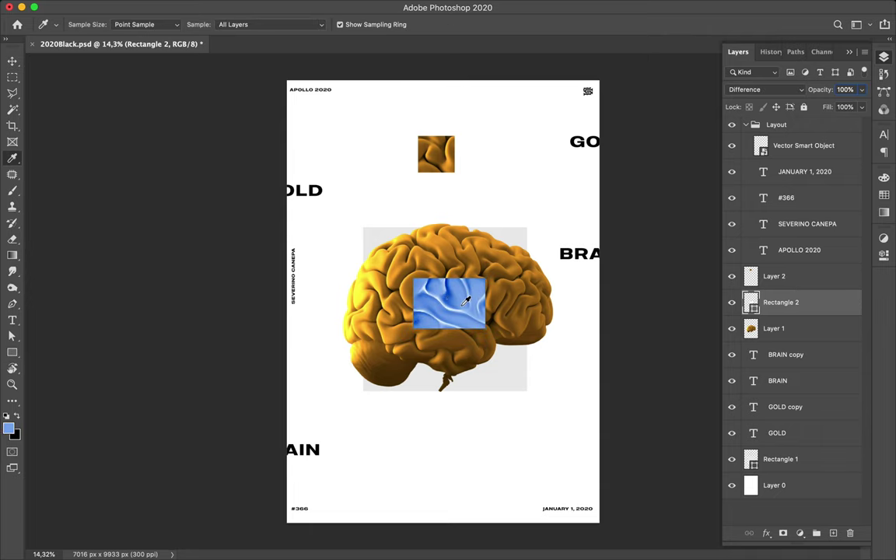
key(v)
key(Delete)
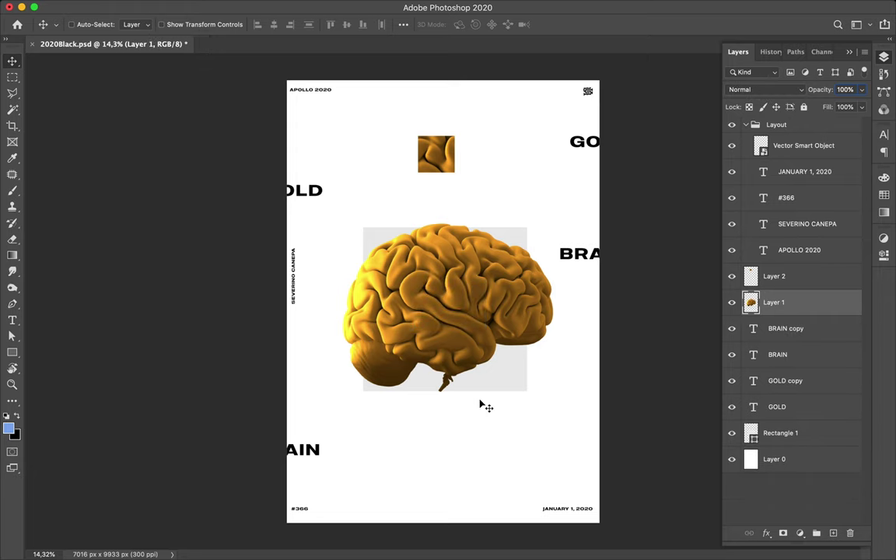
Set the font style to Compressed-Semibold and add WORKING TOOL text, scaled up about tenfold
click(883, 136)
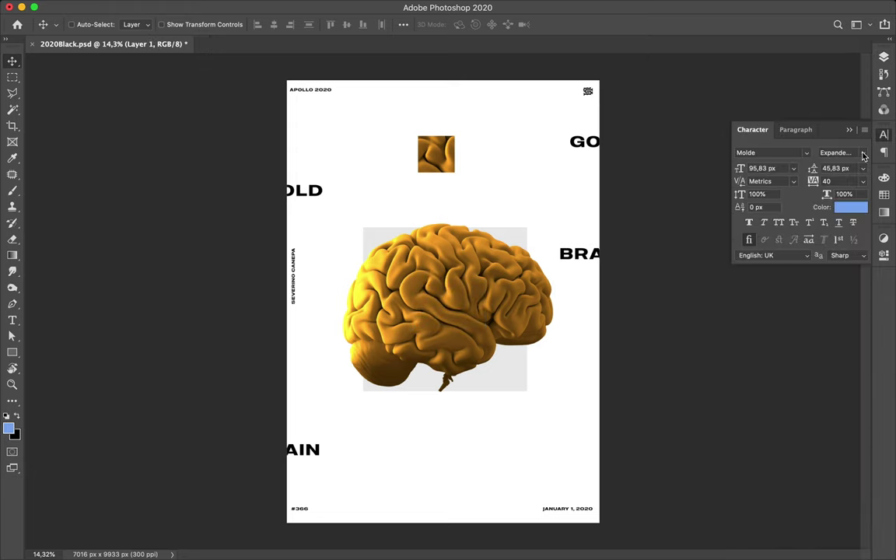
click(844, 148)
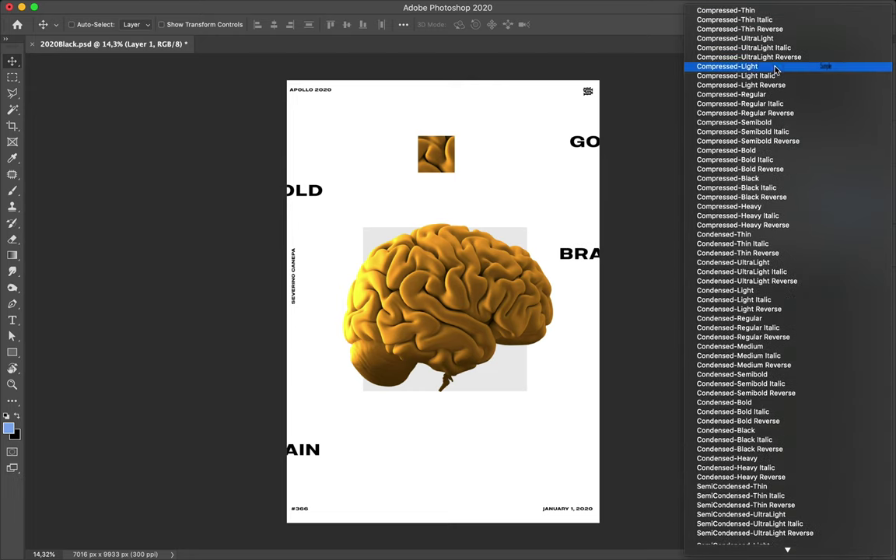
click(739, 123)
key(t)
click(428, 201)
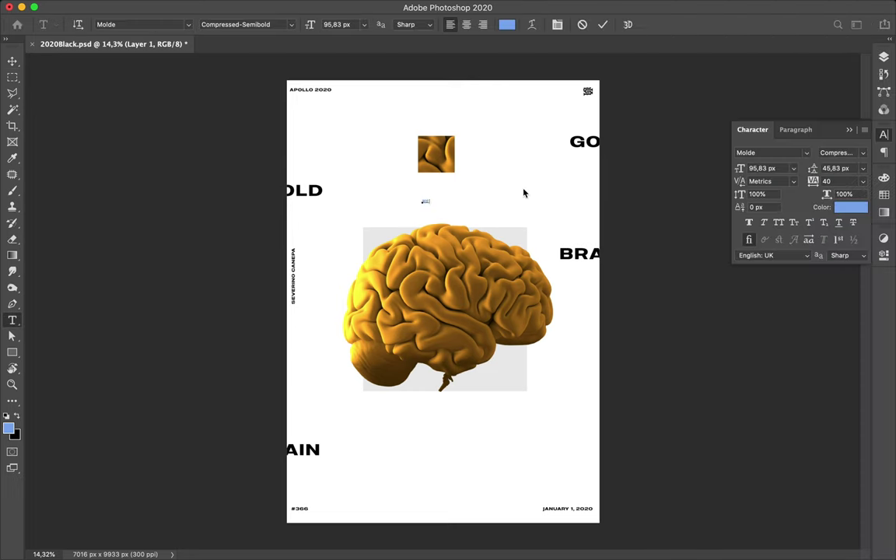
key(ctrl+t)
drag(441, 206, 583, 269)
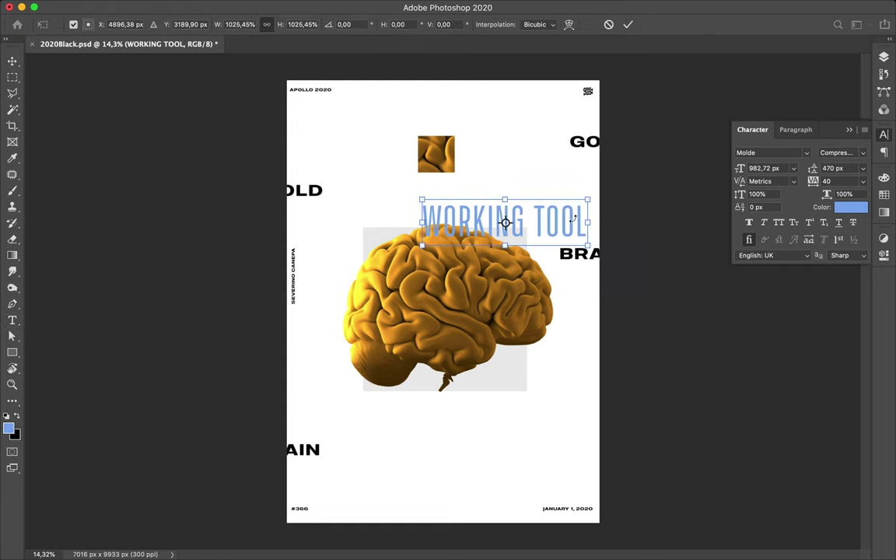
Set WORKING TOOL tracking to 0, shift it left and place it behind the brain
click(833, 181)
text(0)
key(Return)
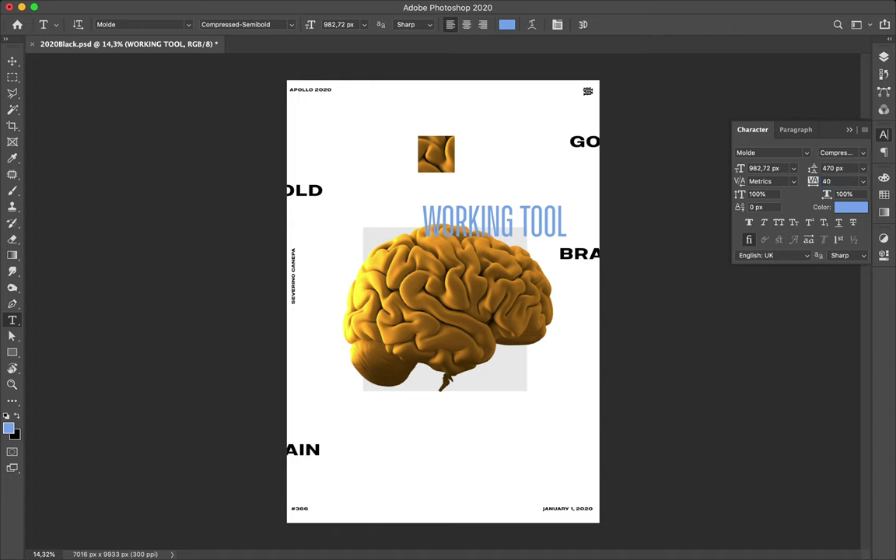
key(v)
drag(533, 194, 482, 199)
drag(819, 346, 819, 344)
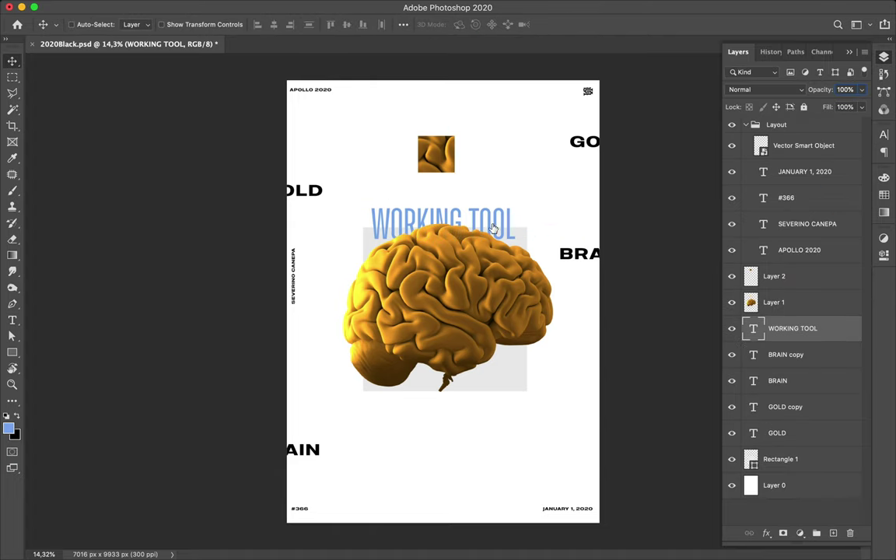
Try enlarging the WORKING TOOL text further, then undo the change
key(ctrl+t)
mouse_move(447, 176)
mouse_down()
mouse_move(446, 204)
mouse_move(548, 217)
mouse_move(529, 210)
mouse_up()
key(Return)
click(884, 134)
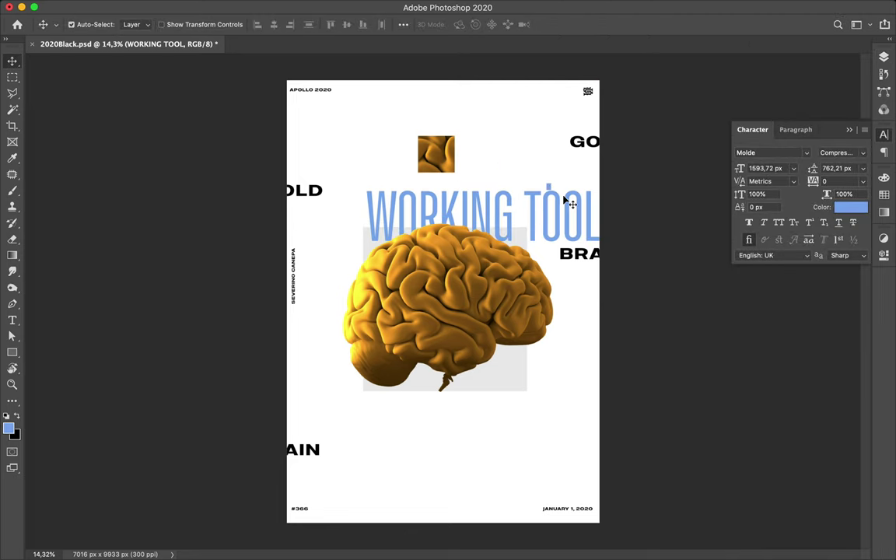
key(ctrl+z)
key(ctrl+z)
Centre WORKING TOOL horizontally on the canvas
click(403, 24)
click(441, 138)
click(433, 146)
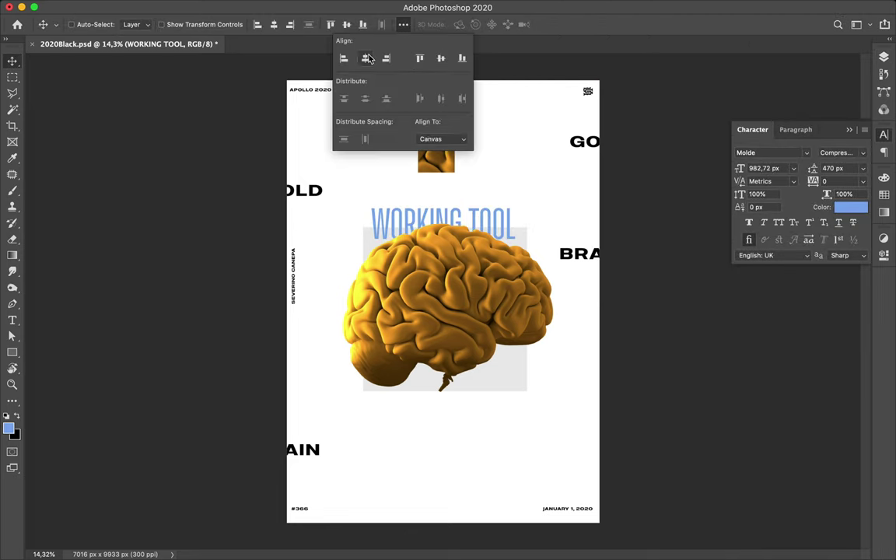
click(450, 156)
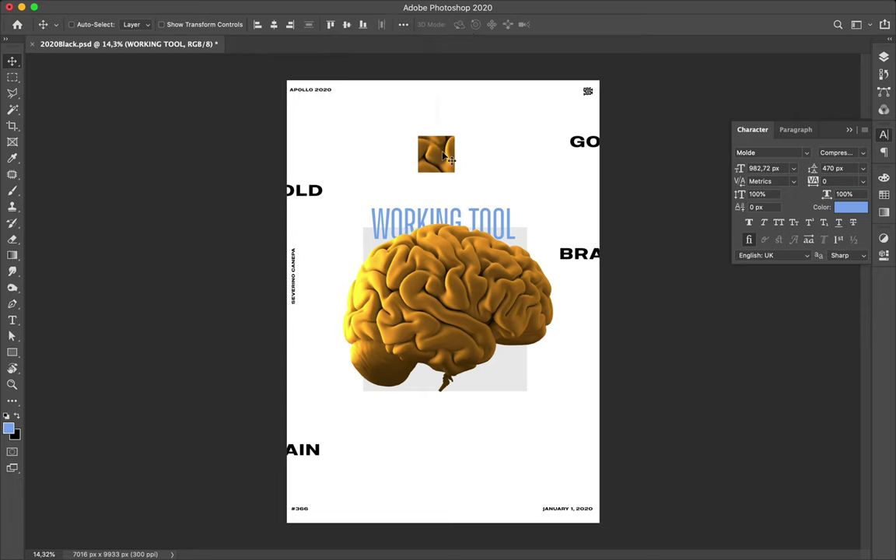
Copy a thin strip of the brain square to a new layer above the square
ctrl+click(450, 155)
key(m)
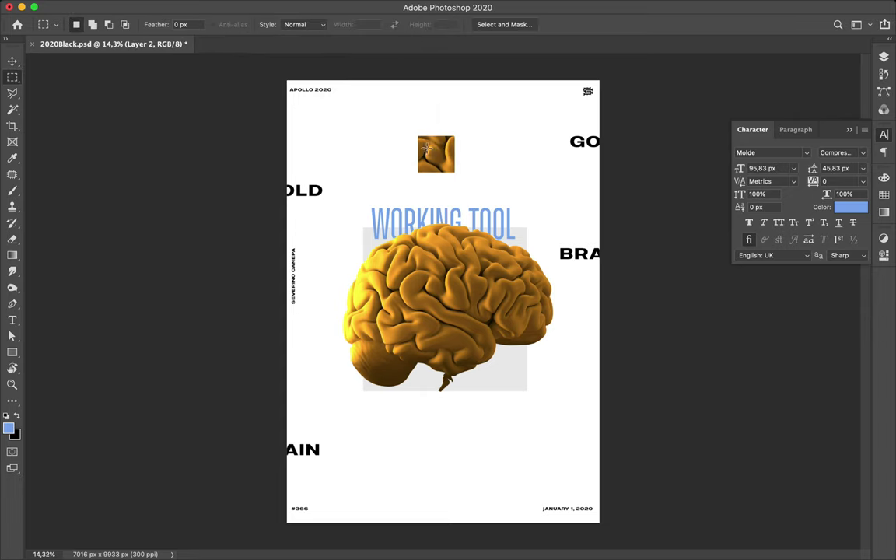
key(ctrl+j)
key(v)
drag(442, 140, 441, 124)
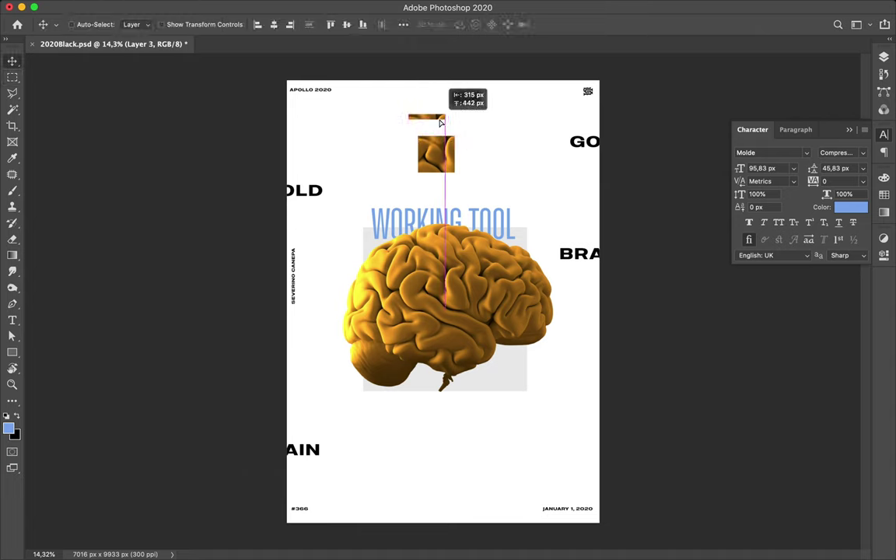
ctrl+click(572, 260)
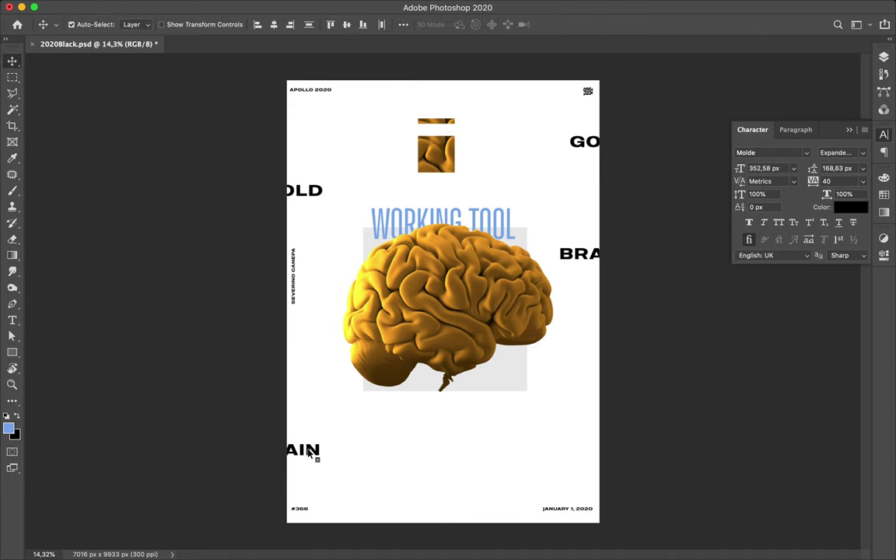
Change the GOLD and BRAIN text colour to blue #003ac8
click(844, 209)
click(763, 193)
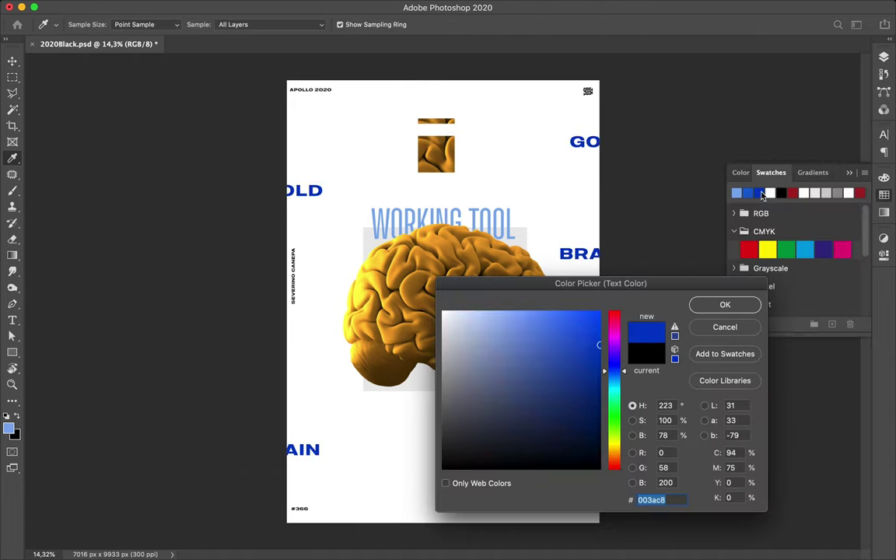
click(725, 304)
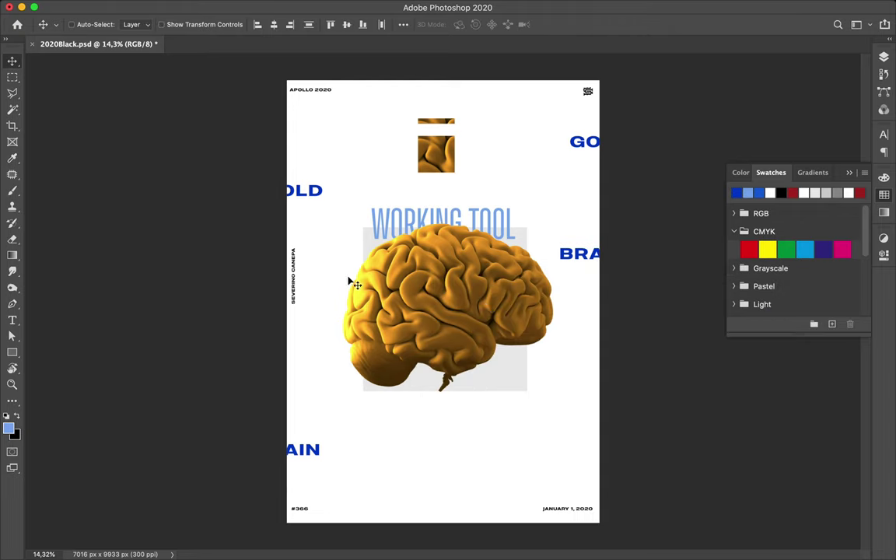
Shrink the top brain crop, then rotate a copy and move it below the brain's right side
key(ctrl+t)
mouse_move(456, 160)
mouse_down()
mouse_move(430, 132)
mouse_move(519, 424)
mouse_move(602, 458)
mouse_up()
key(Return)
key(ctrl+t)
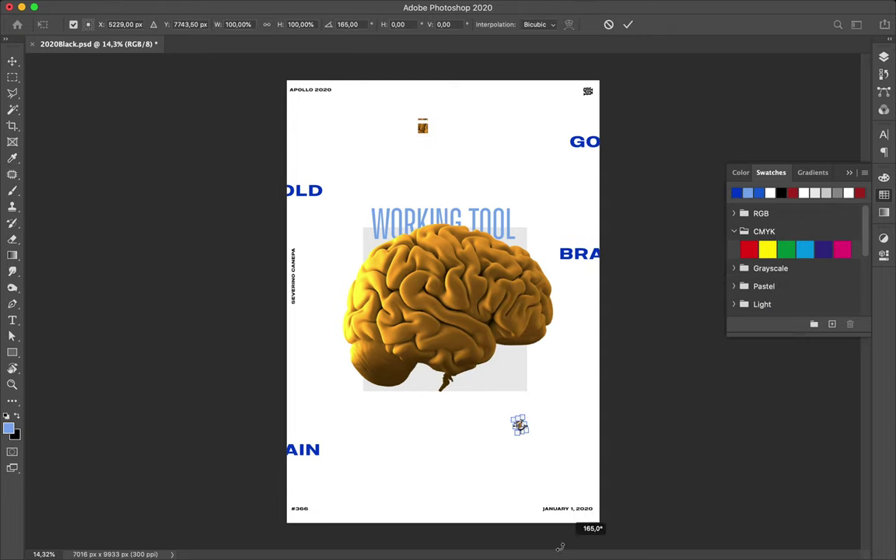
key(Return)
drag(523, 434, 521, 454)
Draw a circle at the brain's lower left and copy the overlapping brain area into a layer above it
key(u)
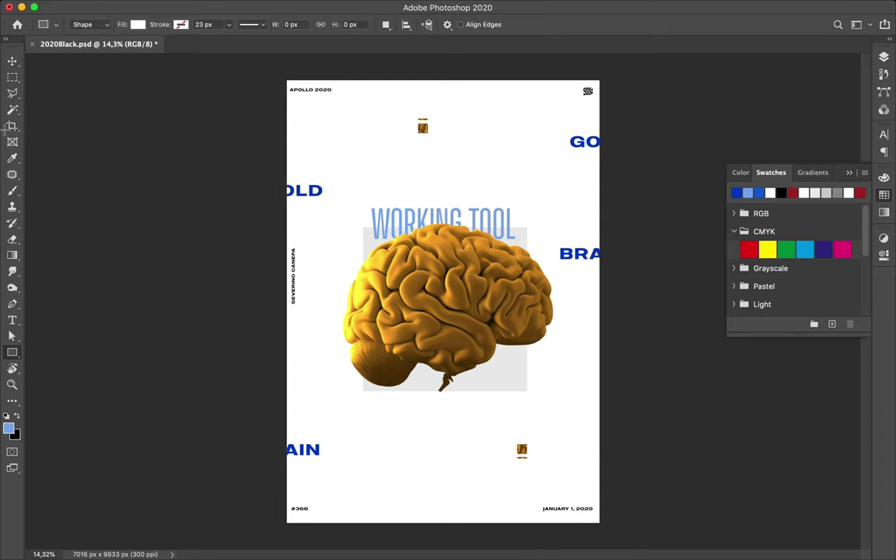
shift+drag(305, 326, 406, 421)
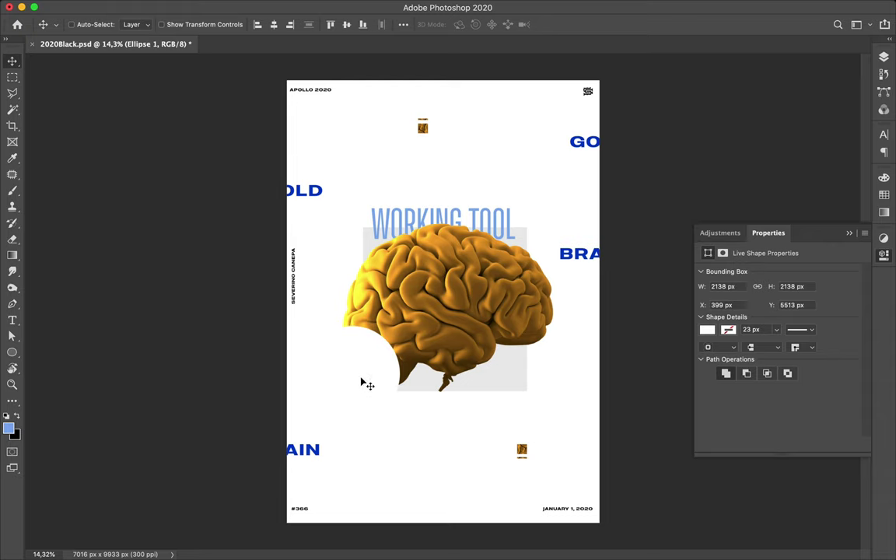
click(884, 59)
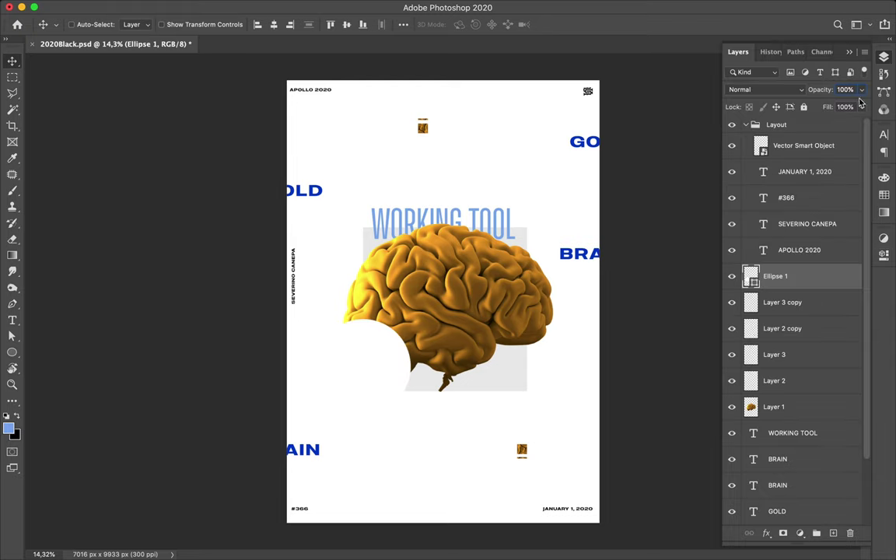
click(794, 406)
key(super+j)
drag(786, 406, 785, 288)
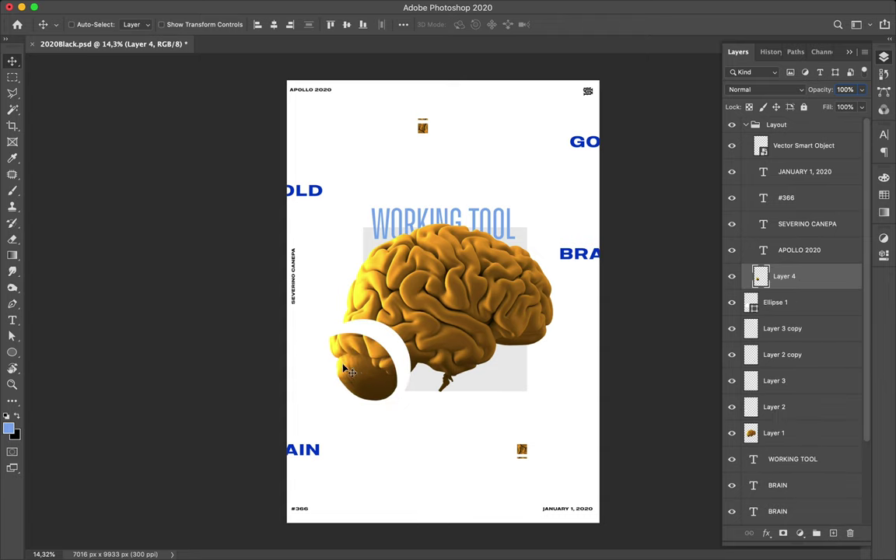
Enlarge GOLD at top right and BRAIN across the bottom, then resize the grey rectangle
super+click(582, 146)
key(super+t)
drag(570, 142, 521, 143)
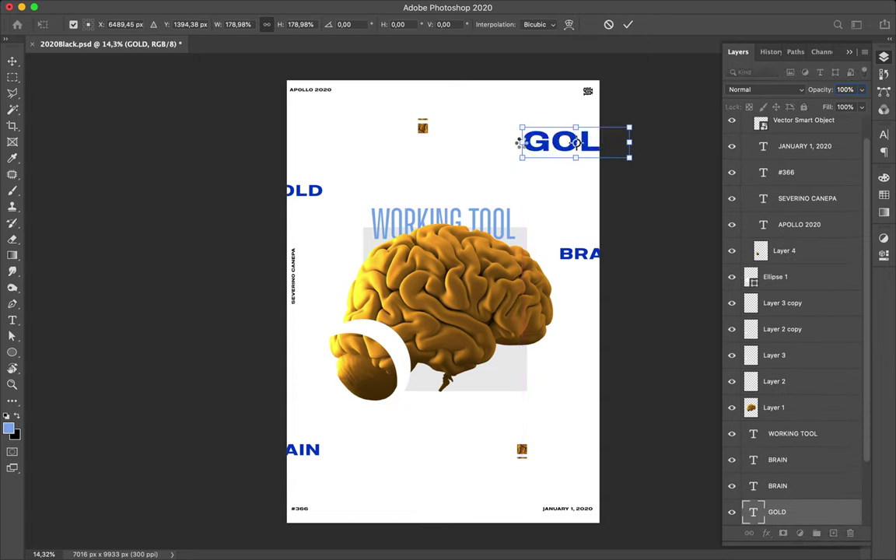
key(Return)
super+click(303, 449)
key(super+t)
mouse_move(320, 459)
mouse_down()
mouse_move(477, 538)
mouse_move(487, 478)
mouse_up()
key(Return)
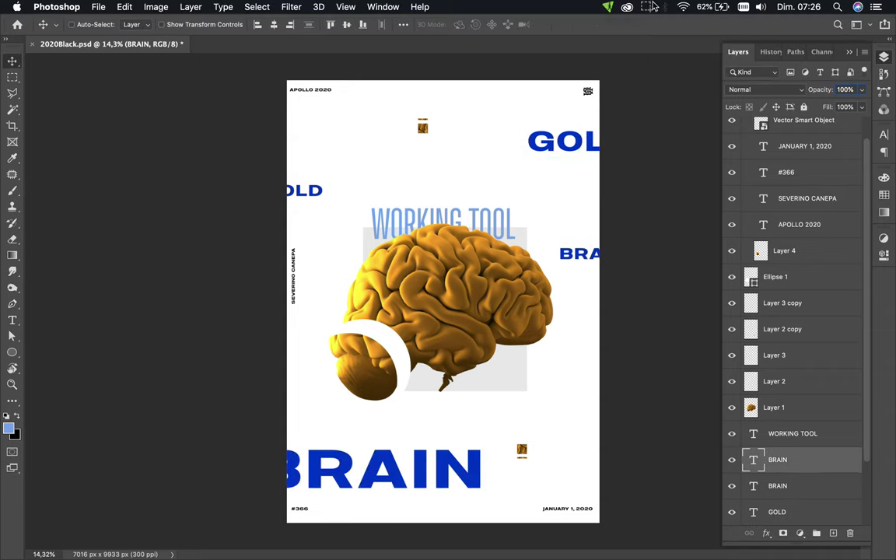
key(super+t)
drag(444, 389, 444, 374)
Centre the resized grey rectangle on the canvas
key(Return)
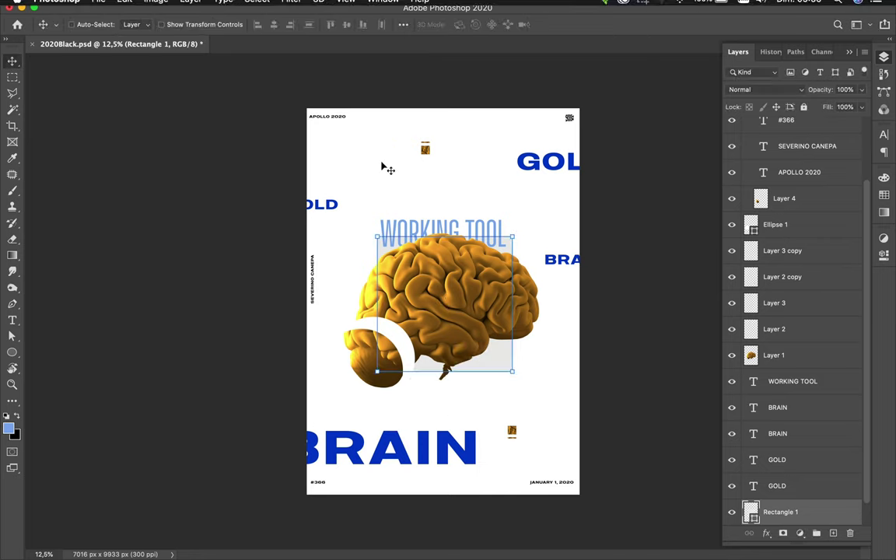
click(403, 25)
click(440, 138)
click(437, 147)
click(441, 60)
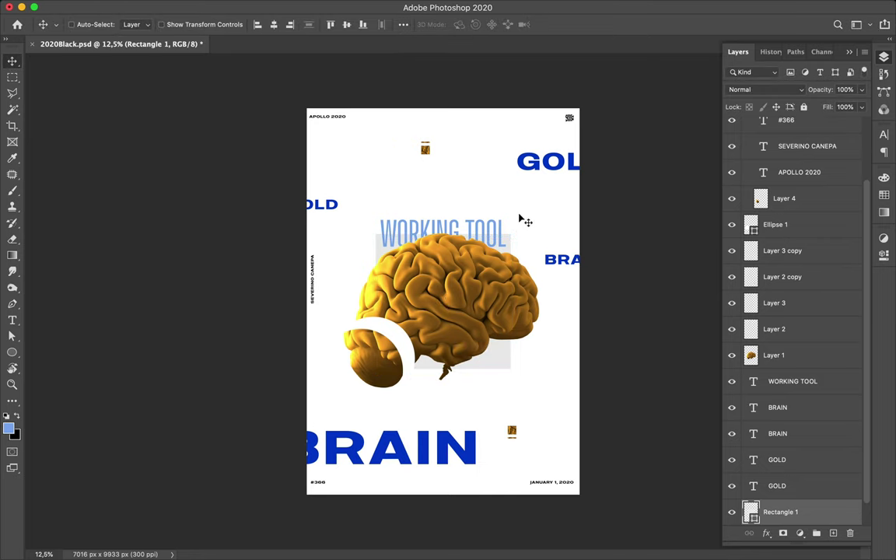
Merge the brain crop copy layers into Layer 3
drag(528, 438, 515, 444)
key(super+e)
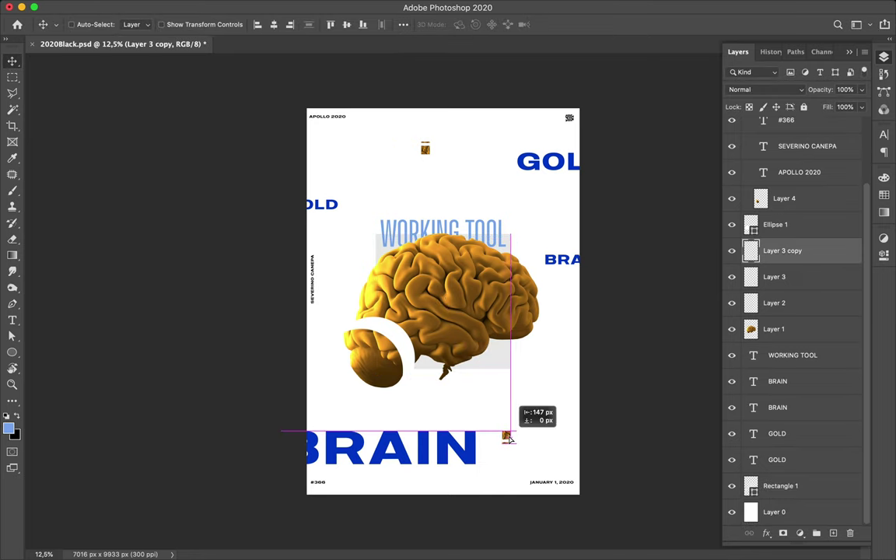
key(alt+bracketleft)
key(shift+alt+bracketleft)
key(super+e)
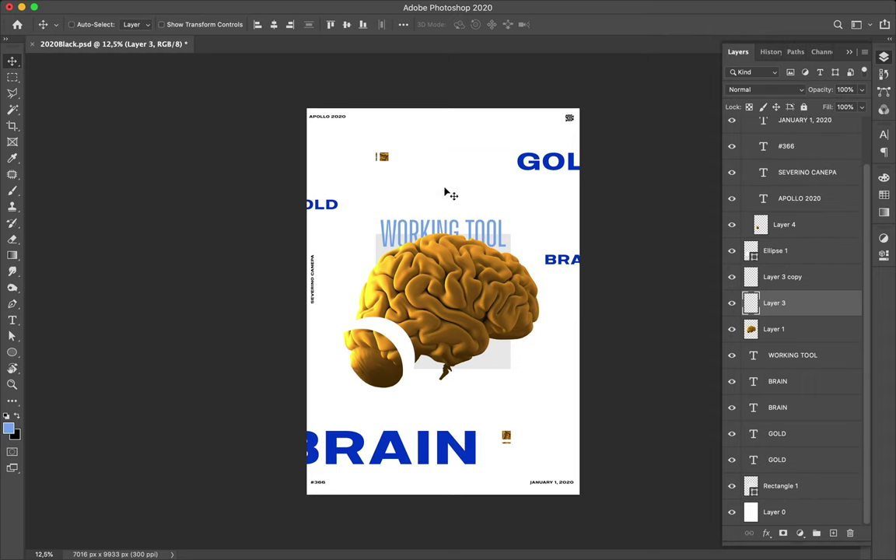
Create a diagonal path line above the background with no fill and a blue stroke
key(alt+period)
key(p)
key(a)
click(185, 24)
click(228, 24)
key(Escape)
key(super+alt+shift+i)
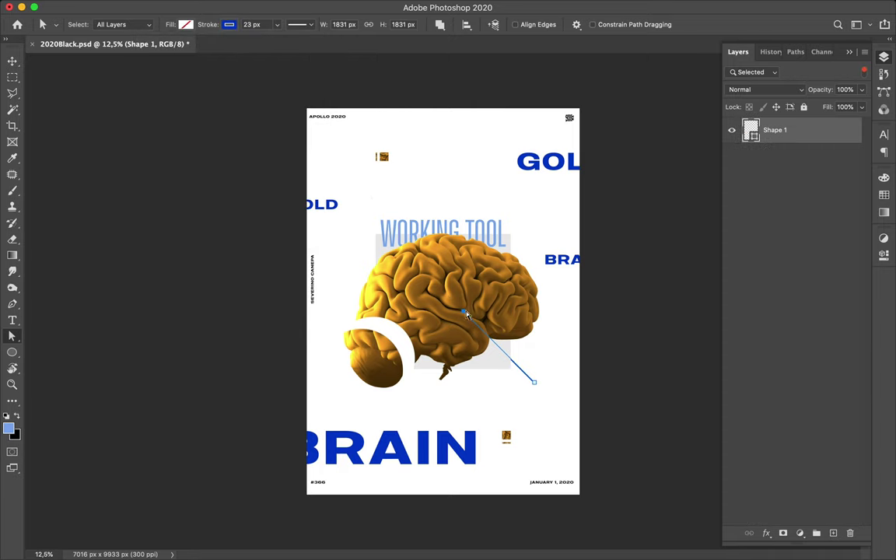
Shift the blue line down and right, and draw a short diagonal line below the brain
key(v)
drag(358, 208, 371, 231)
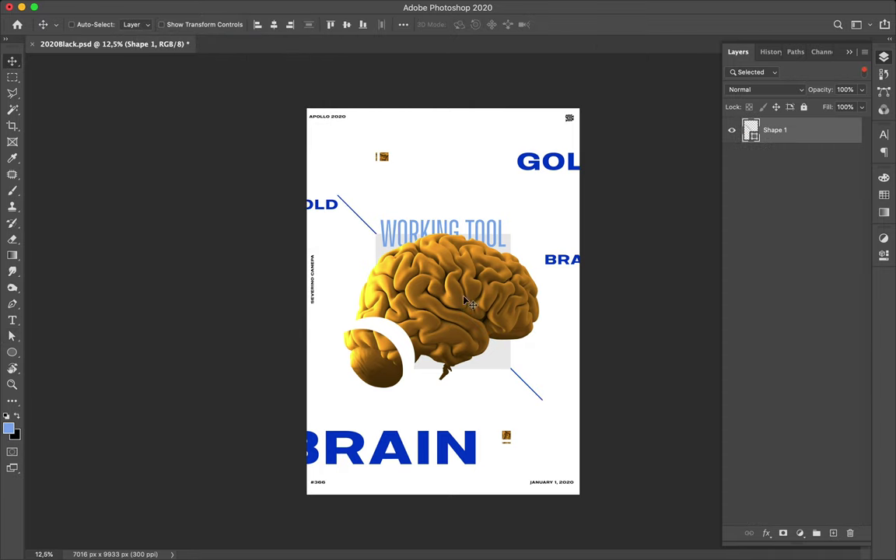
key(a)
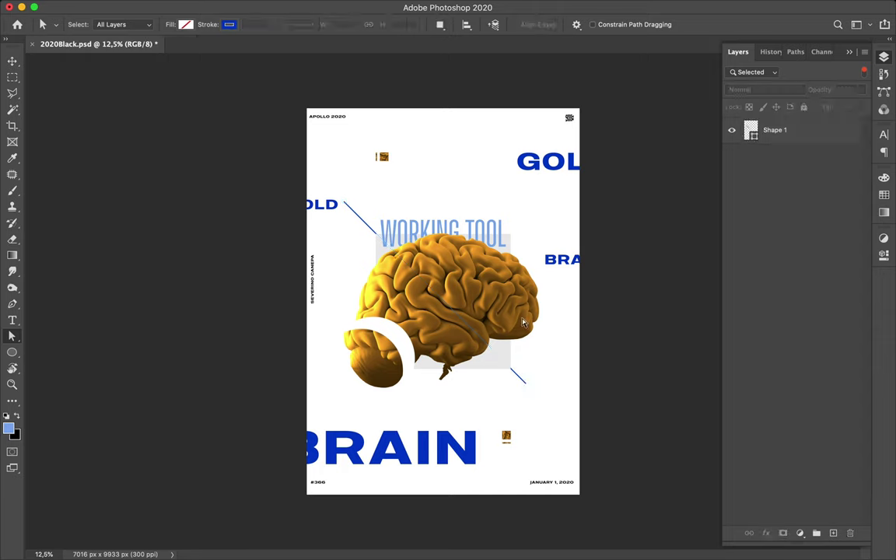
key(u)
drag(465, 323, 496, 356)
Give the new line no fill, a blue stroke and a 313 px stroke width
key(a)
click(185, 25)
click(99, 44)
click(228, 24)
click(147, 84)
click(302, 111)
click(486, 383)
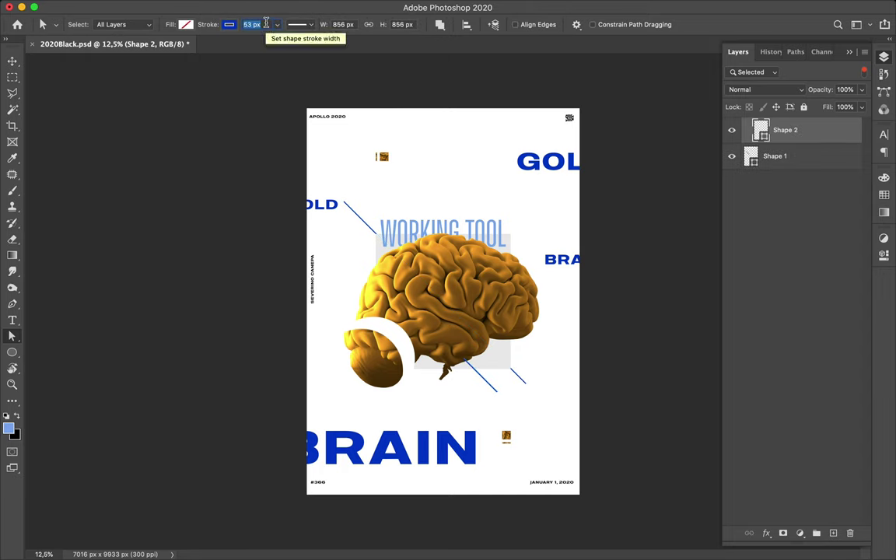
text(313)
key(Return)
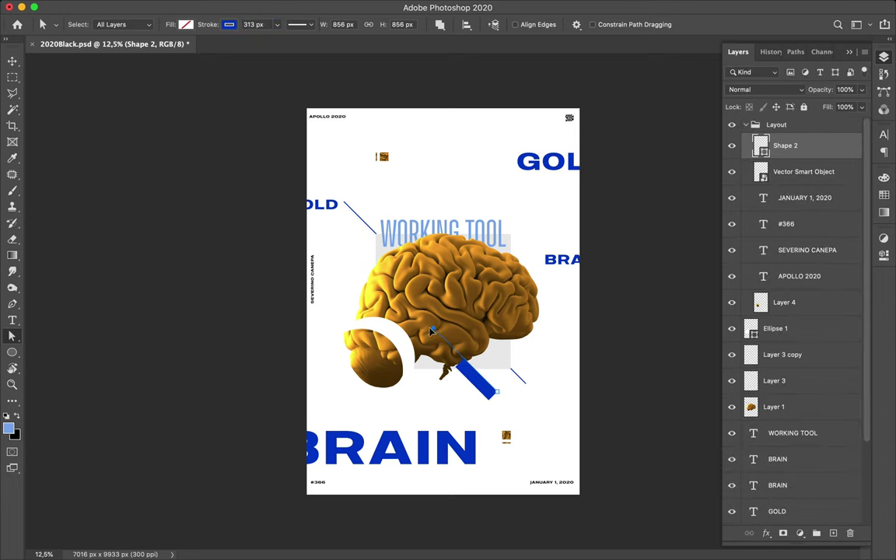
Duplicate the thick blue bar above the brain and place another copy at the top edge
key(v)
alt+drag(493, 382, 446, 246)
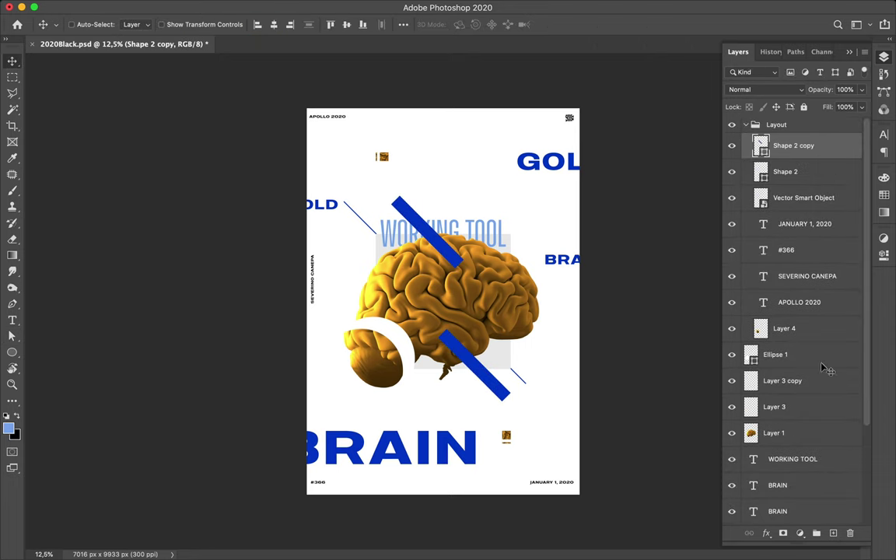
mouse_move(818, 450)
mouse_down()
mouse_move(816, 463)
mouse_move(788, 432)
mouse_up()
alt+drag(425, 216, 457, 127)
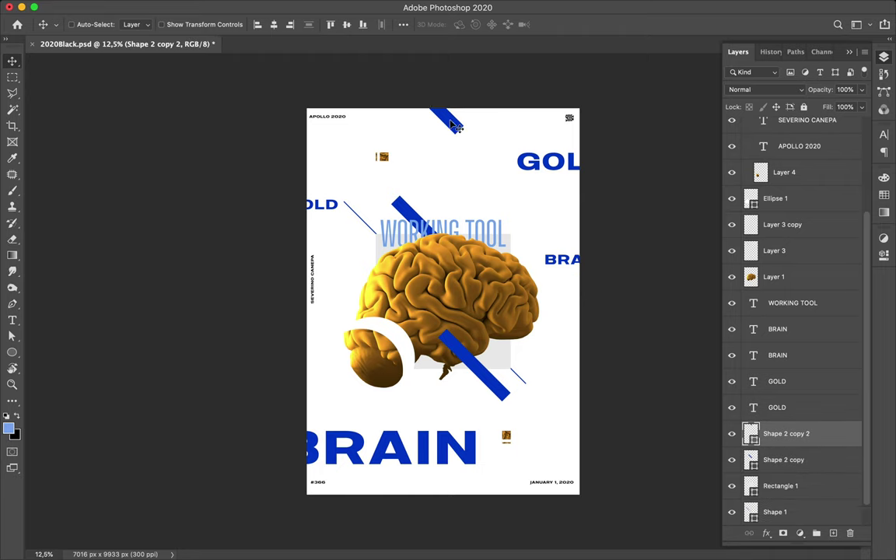
click(12, 351)
click(58, 351)
Draw a tall white-filled rectangle over the brain and scale it larger
drag(347, 236, 365, 340)
click(138, 24)
click(70, 78)
key(v)
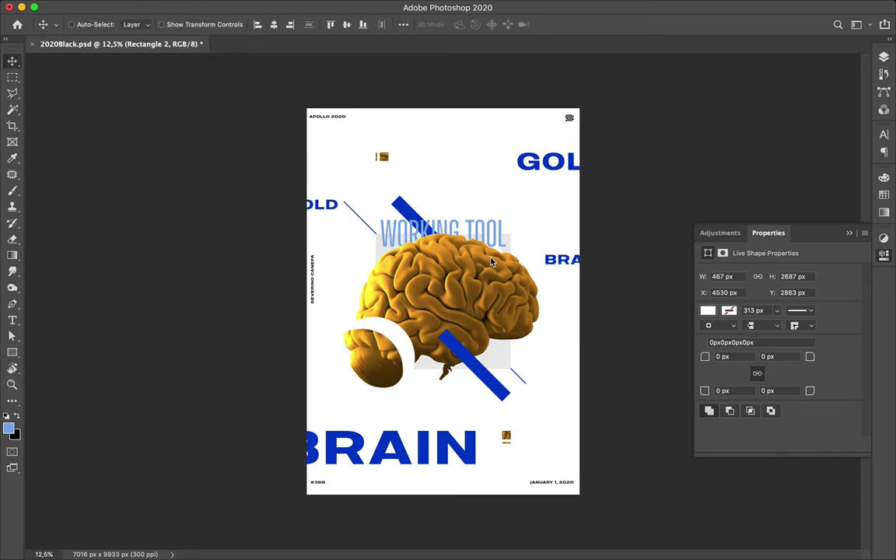
key(F7)
key(ctrl+t)
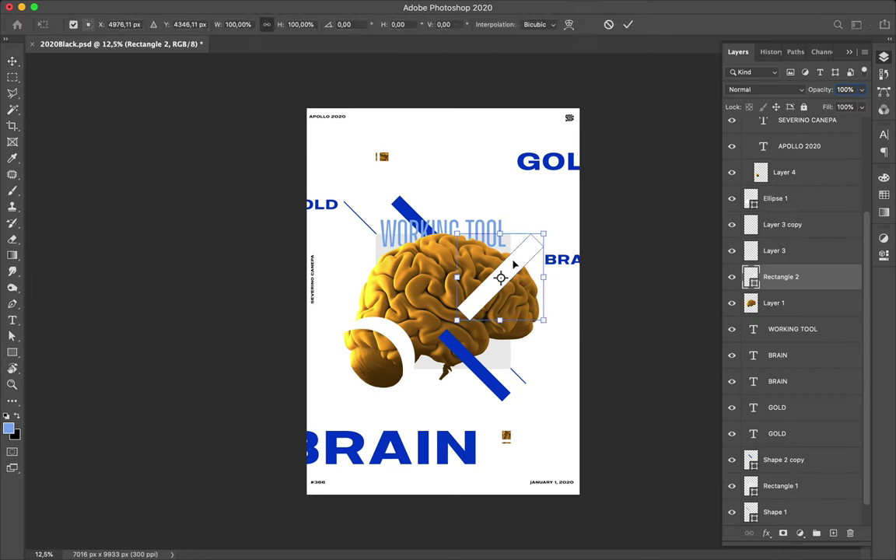
mouse_move(502, 272)
mouse_down()
mouse_move(528, 271)
mouse_move(530, 240)
mouse_up()
key(Return)
Move the white rectangle down and right, then undo an attempted corner skew
mouse_move(503, 281)
mouse_down()
mouse_move(511, 291)
mouse_move(462, 243)
mouse_move(554, 216)
mouse_up()
key(a)
drag(554, 253, 546, 272)
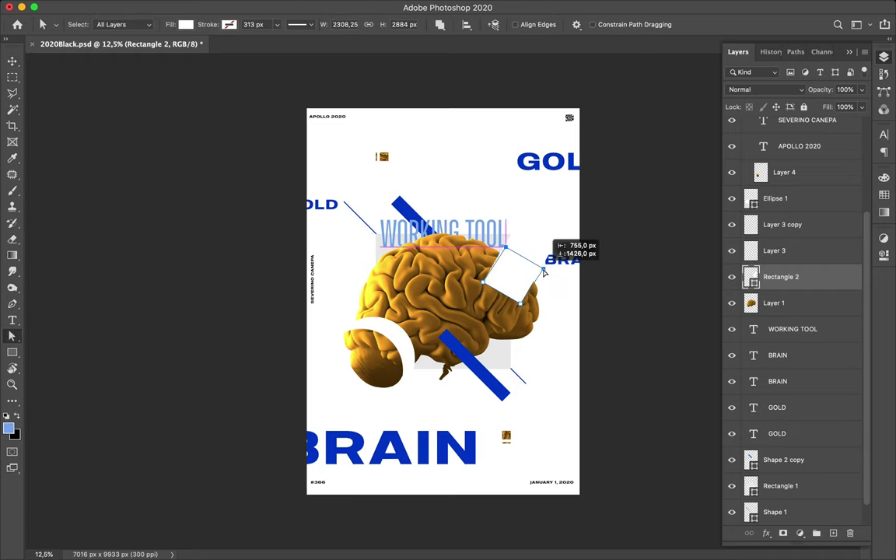
key(v)
alt+scroll(609, 215, up, 3)
click(587, 244)
click(552, 194)
key(super+z)
key(super+z)
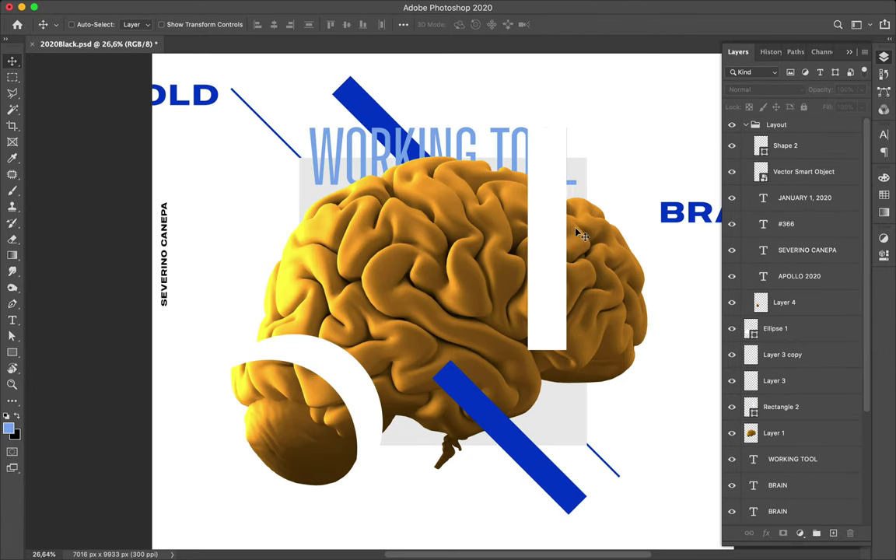
Rotate the white rectangle 45° and adjust a corner to shape the diagonal bar
key(super+t)
shift+drag(521, 120, 613, 134)
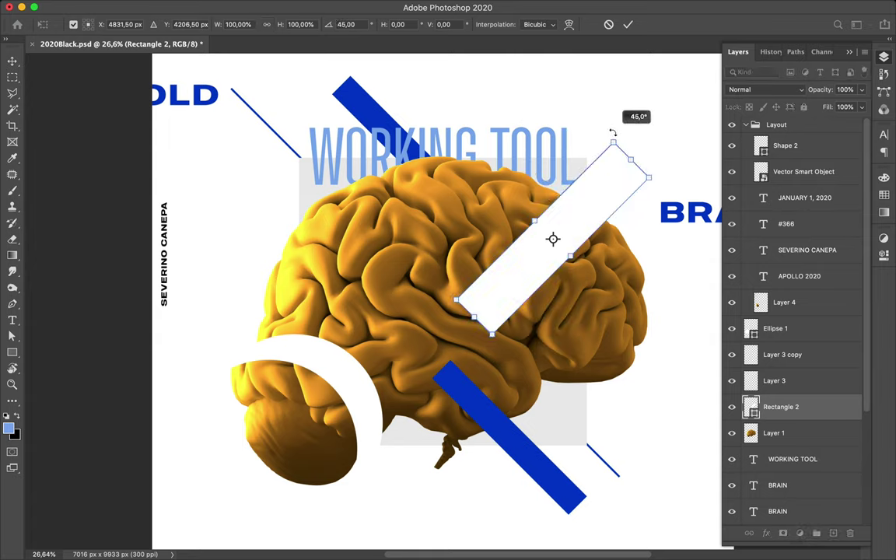
key(Return)
alt+scroll(620, 195, down, 5)
key(a)
alt+scroll(444, 305, up, 5)
drag(716, 165, 717, 165)
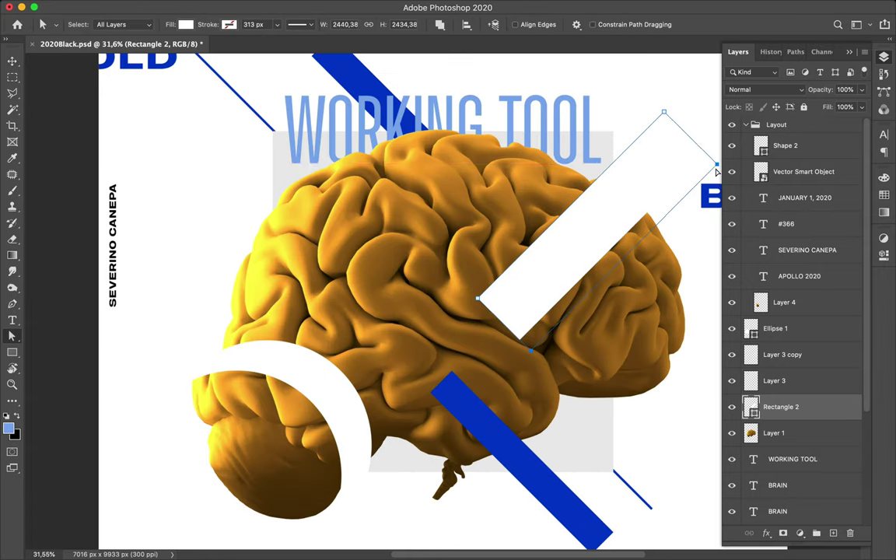
key(v)
Copy a small brain crop to the left of WORKING TOOL
alt+scroll(686, 230, down, 2)
alt+scroll(692, 231, down, 2)
alt+scroll(372, 272, down, 1)
alt+scroll(338, 270, down, 2)
click(337, 270)
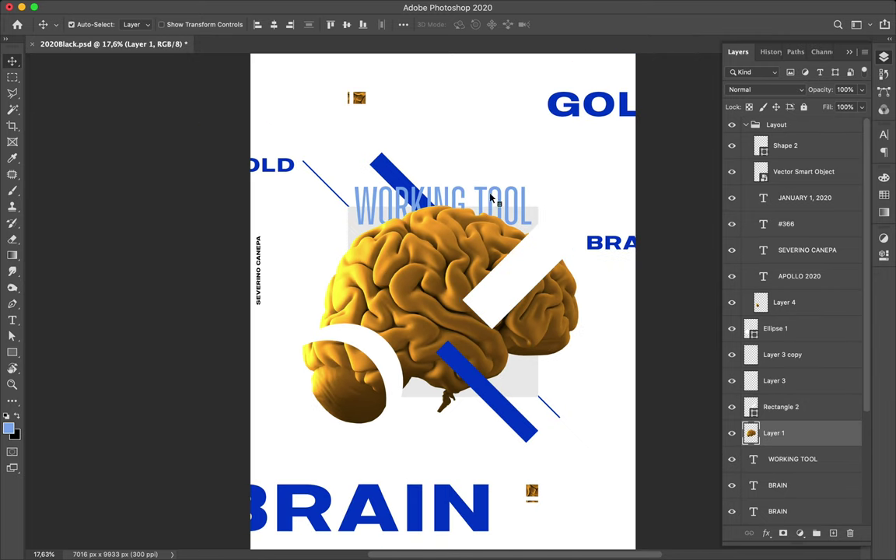
alt+drag(357, 97, 308, 209)
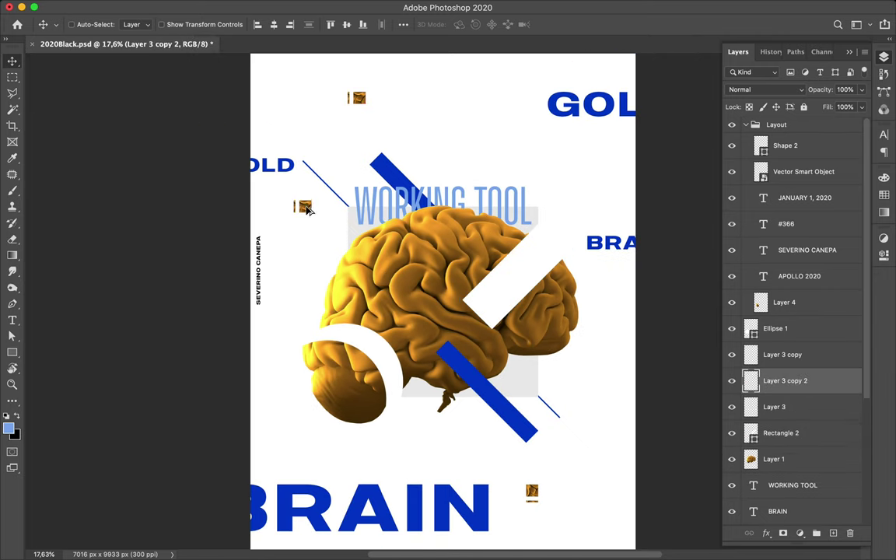
Undo the extra brain crop copy
key(ctrl+z)
alt+scroll(365, 221, down, 1)
alt+scroll(418, 224, down, 1)
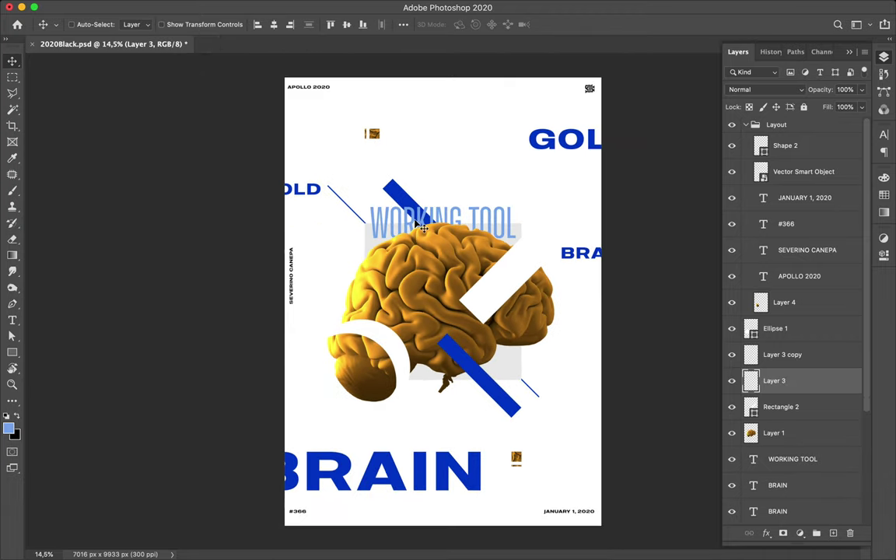
alt+scroll(417, 224, up, 2)
Recolour the small corner texts and APOLLO 2020 blue
ctrl+click(184, 234)
scroll(184, 234, down, 10)
ctrl+shift+click(189, 490)
scroll(257, 416, up, 10)
ctrl+shift+click(257, 411)
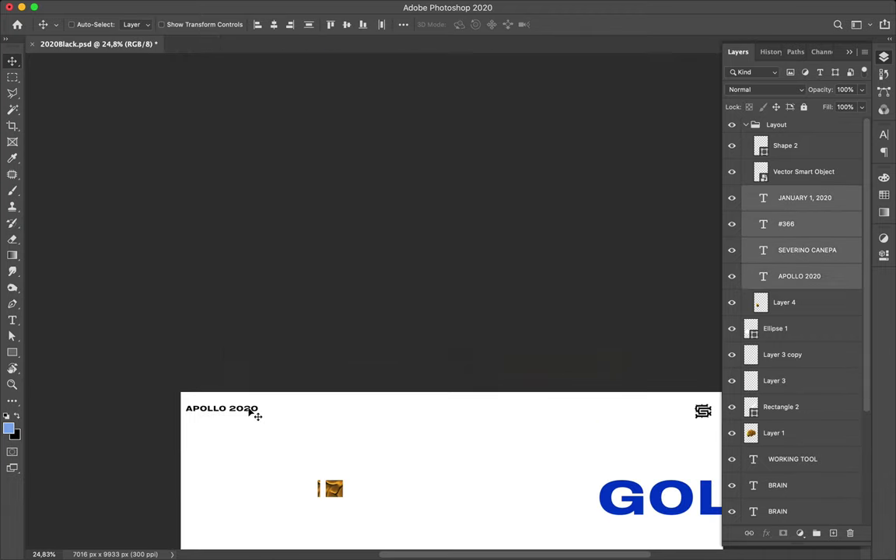
key(t)
click(507, 24)
click(762, 192)
click(694, 304)
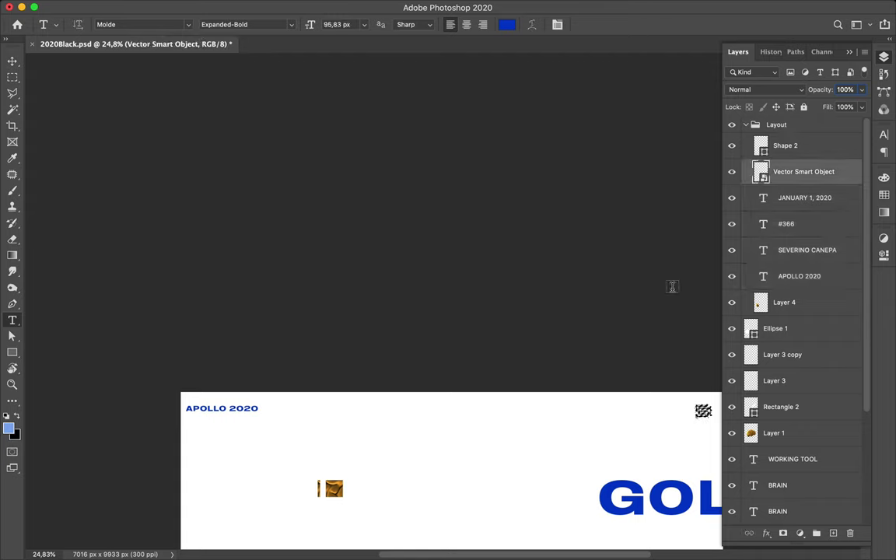
Add a new empty layer and delete the leftover Vector Smart Object layer
key(ctrl+shift+alt+n)
key(b)
scroll(545, 350, right, 2)
click(81, 24)
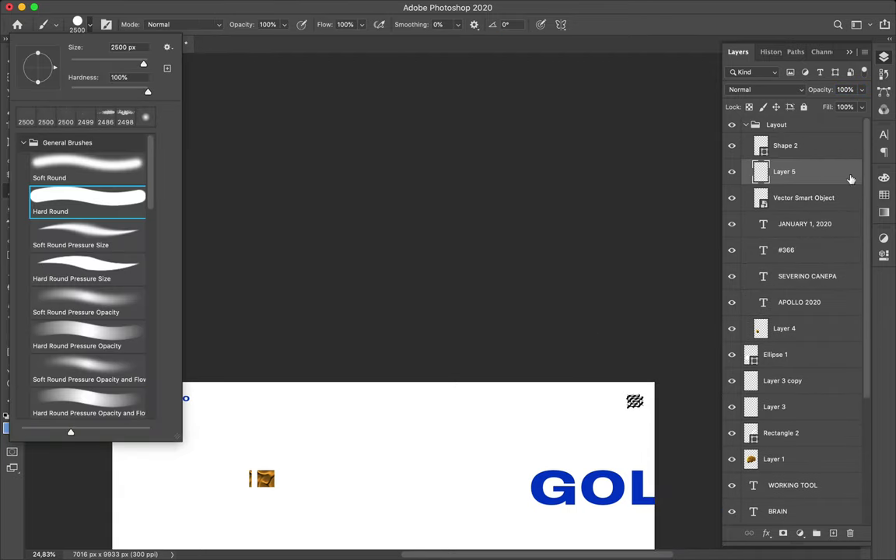
key(Escape)
key(v)
key(Delete)
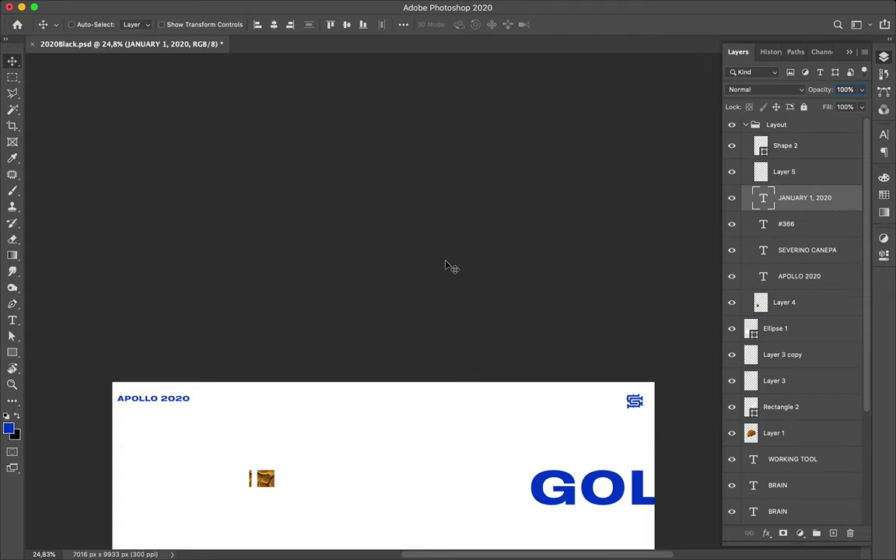
scroll(446, 266, down, 10)
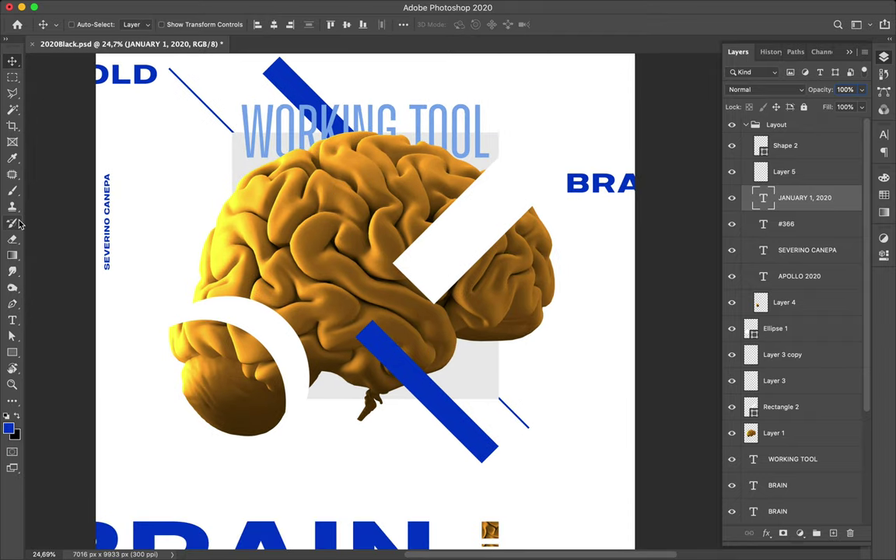
Place the text cursor in the #366 issue number to edit it
click(126, 24)
scroll(311, 311, down, 4)
key(t)
click(141, 480)
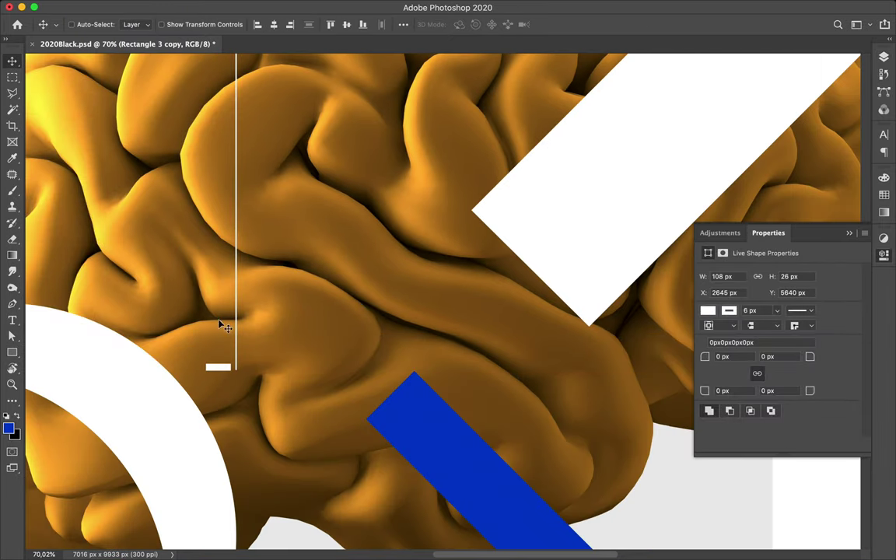
Save, then draw a short tick line beside the vertical line with no fill and 3 px stroke
key(p)
key(ctrl+s)
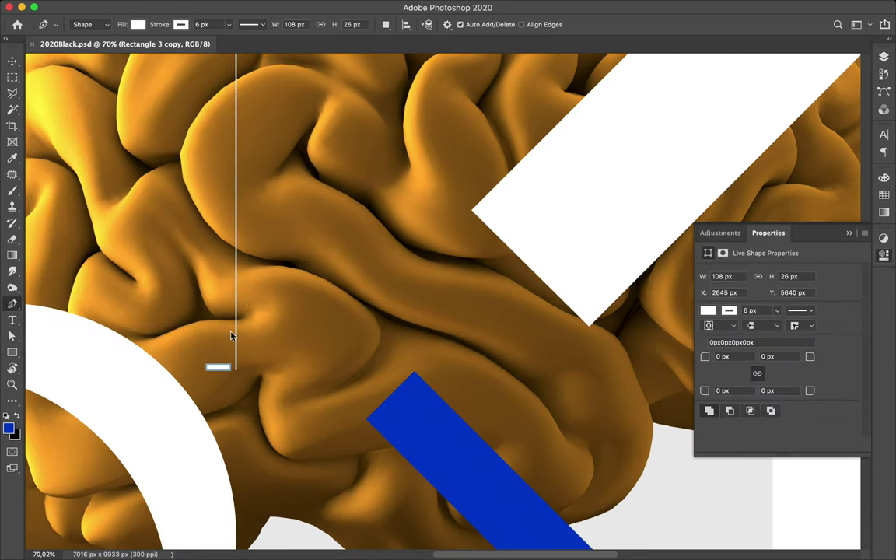
click(192, 312)
click(230, 312)
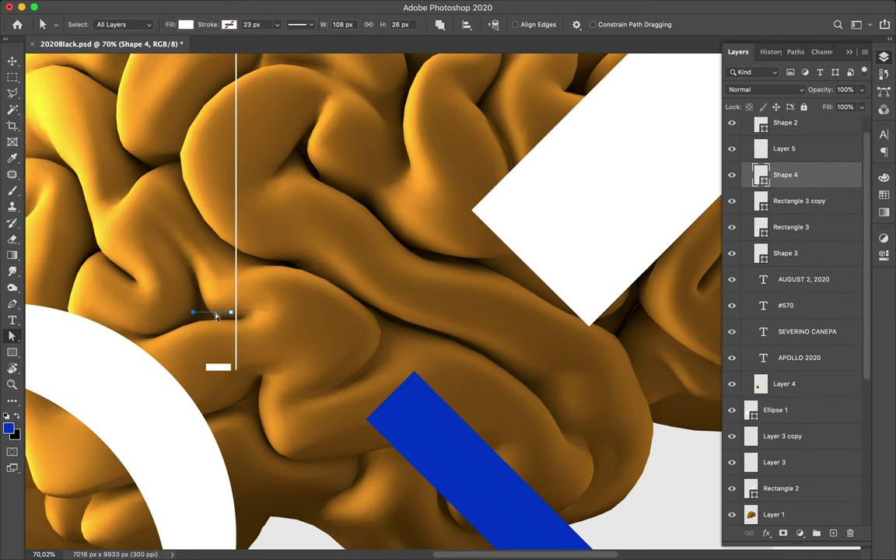
click(185, 25)
click(149, 73)
click(251, 24)
text(3)
click(310, 24)
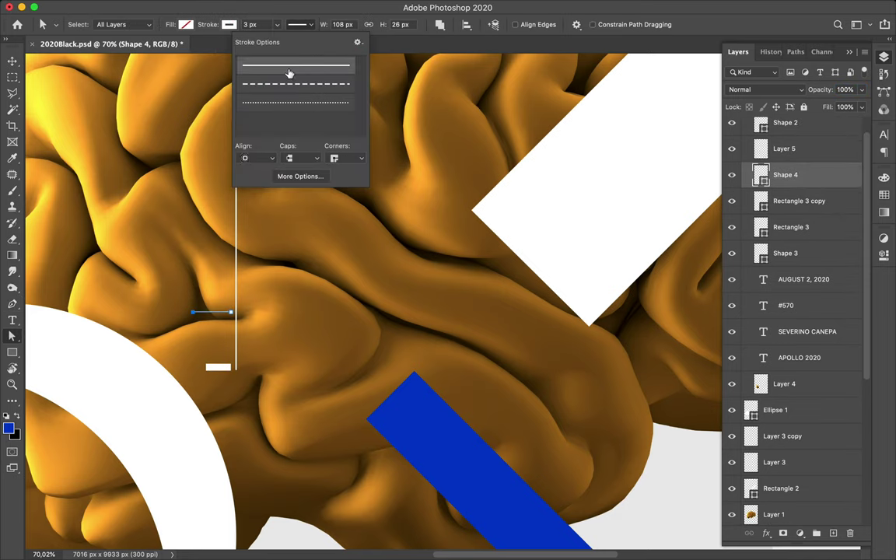
Duplicate and group the tick lines, spacing copies evenly down to the line's end
ctrl+alt+drag(199, 312, 203, 303)
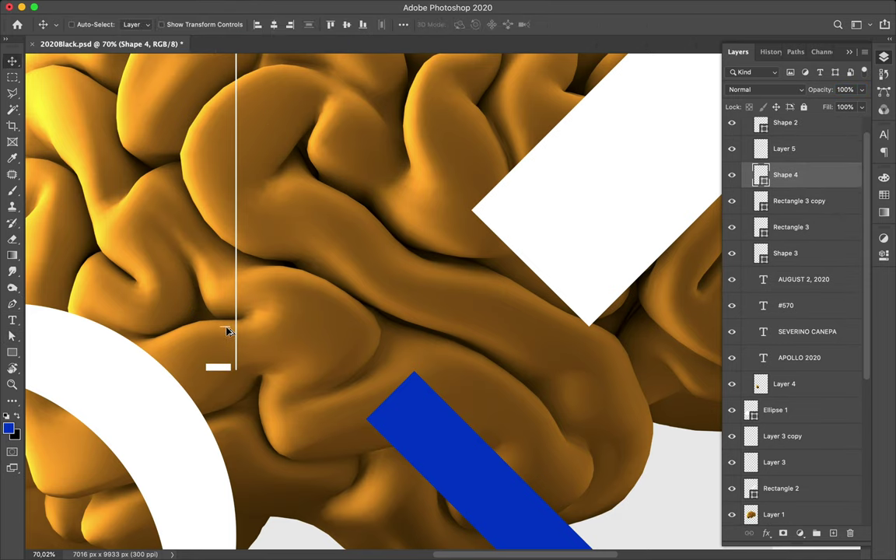
key(ctrl+g)
alt+drag(224, 310, 228, 195)
scroll(362, 224, up, 3)
drag(223, 131, 224, 130)
ctrl+click(226, 459)
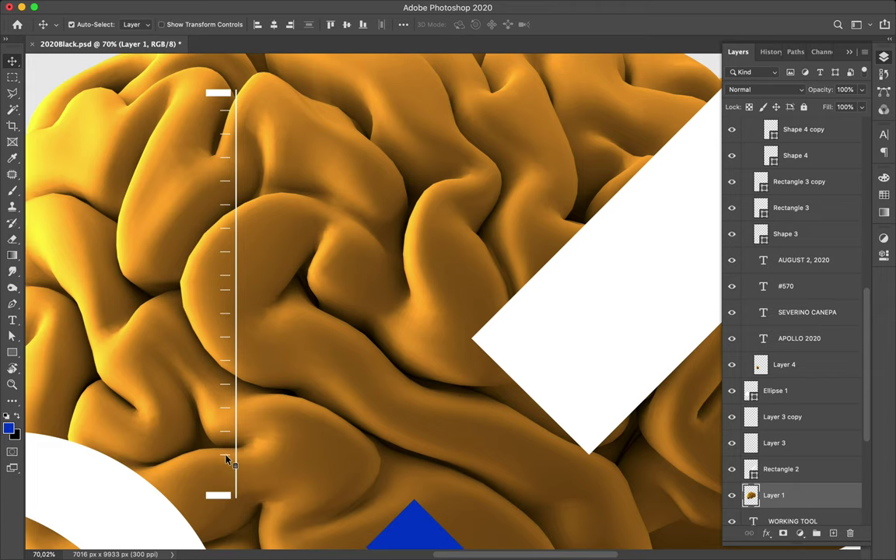
ctrl+drag(227, 460, 229, 484)
scroll(801, 233, up, 5)
Select all the tick mark layers and align them to each other
shift+click(806, 167)
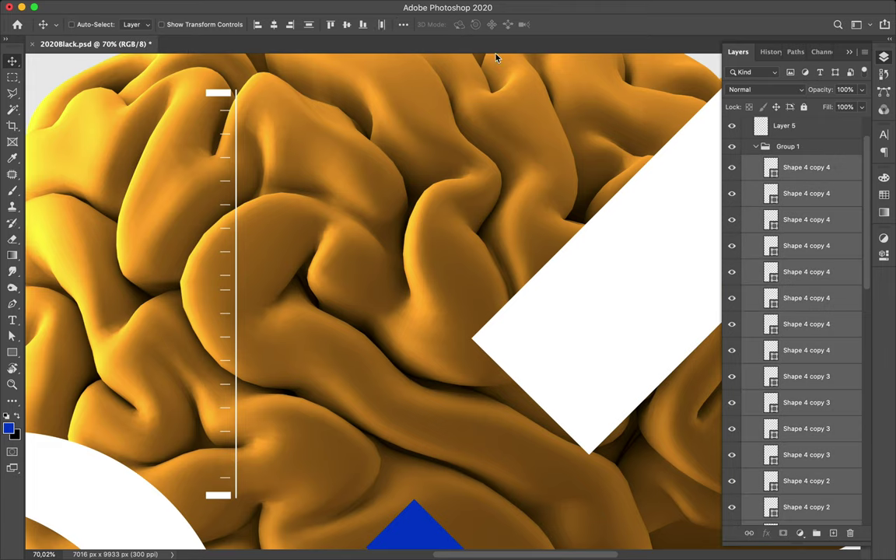
click(403, 24)
click(437, 139)
key(a)
click(229, 259)
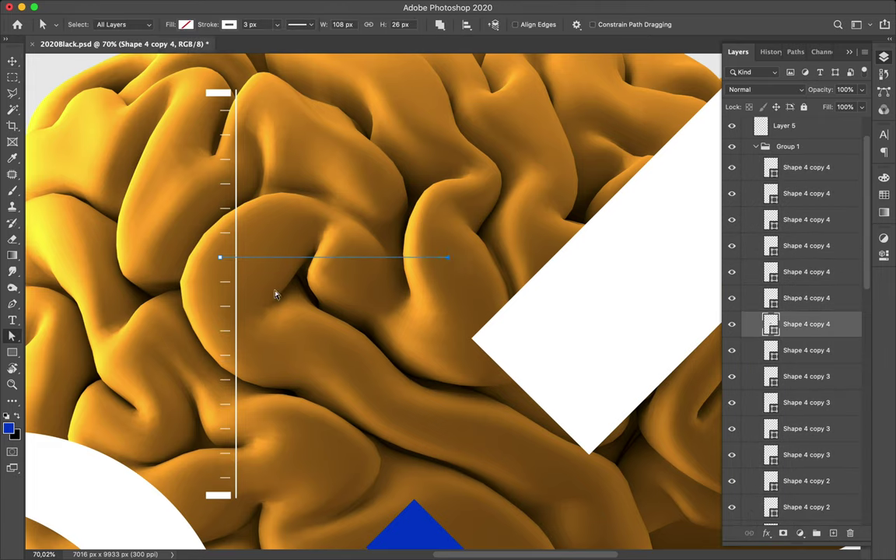
alt+scroll(350, 273, down, 5)
Pen-draw an angled pointer line and add a small circle at its corner
key(p)
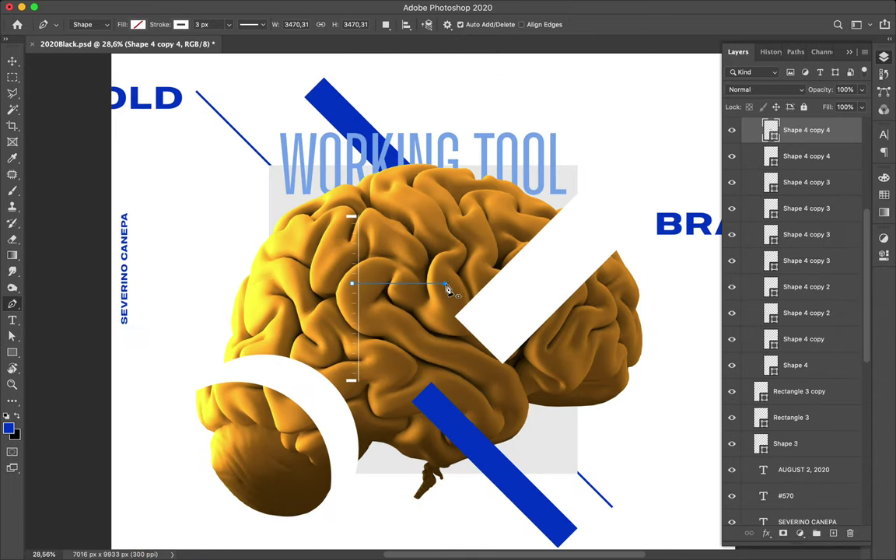
key(a)
alt+scroll(591, 140, up, 1)
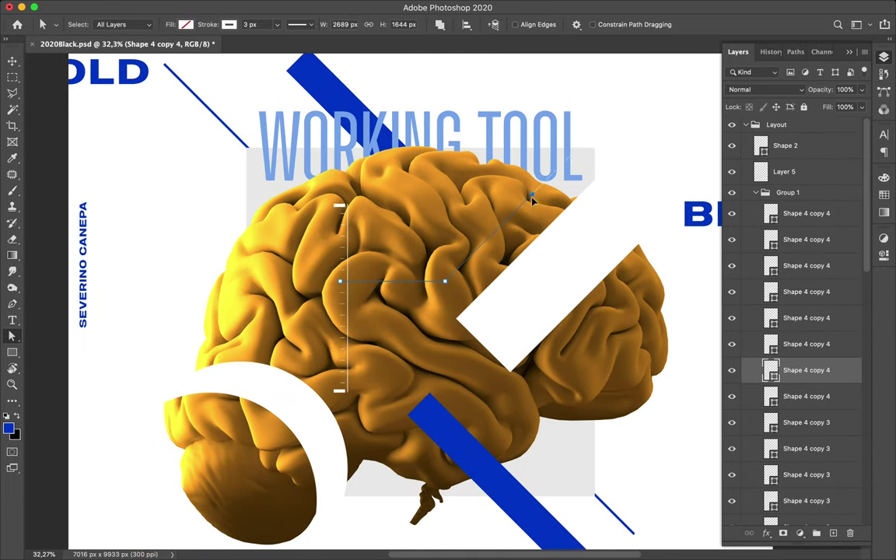
alt+scroll(532, 202, up, 1)
key(u)
alt+scroll(451, 234, up, 8)
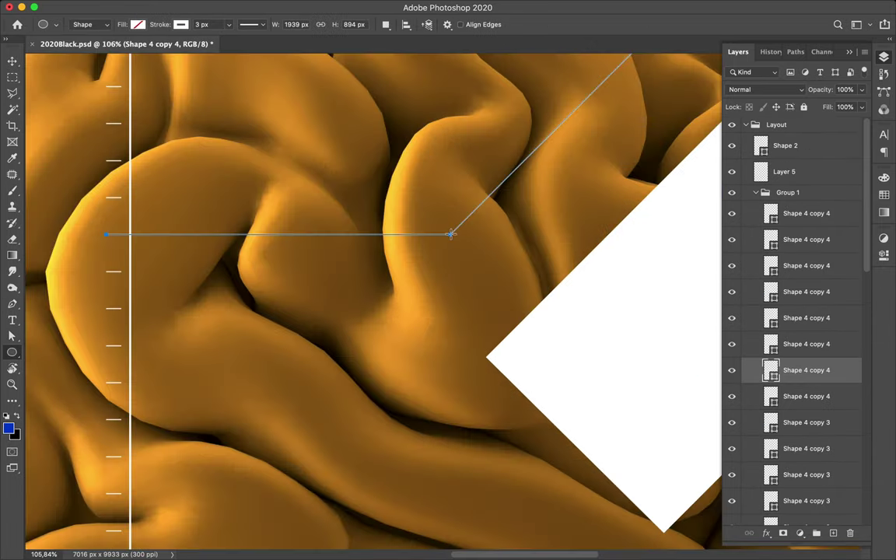
drag(457, 238, 457, 238)
alt+scroll(457, 238, up, 5)
Enlarge a copy of the small circle into a surrounding white ring
key(v)
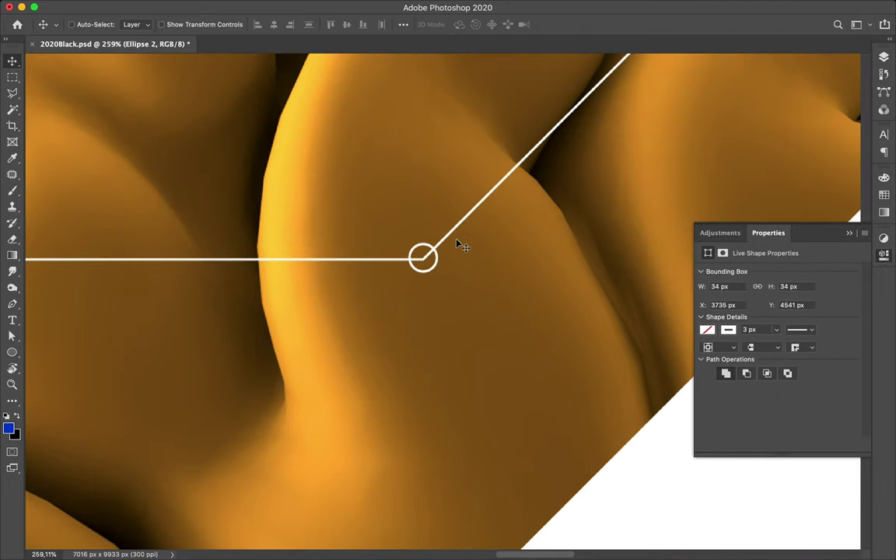
alt+scroll(457, 242, down, 2)
alt+scroll(458, 243, down, 3)
click(883, 57)
key(ctrl+t)
drag(447, 298, 474, 256)
key(Return)
key(ctrl+t)
drag(467, 318, 476, 330)
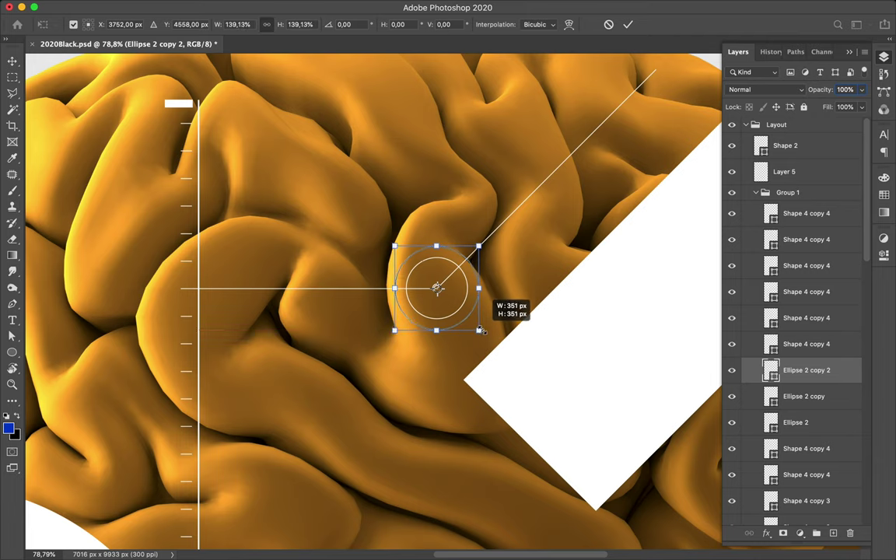
key(Return)
Duplicate the ring and scale the copy into a large outer ring
key(ctrl+t)
key(Return)
key(ctrl+j)
key(ctrl+t)
drag(475, 327, 557, 420)
key(Return)
alt+scroll(520, 354, down, 1)
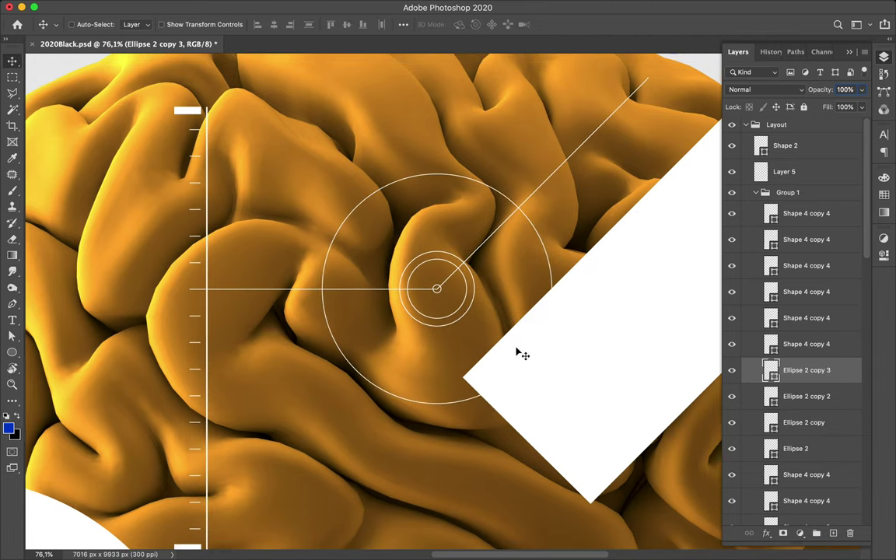
key(ctrl+j)
Review the ring shape's fill colour options, leaving them unchanged
key(a)
click(185, 24)
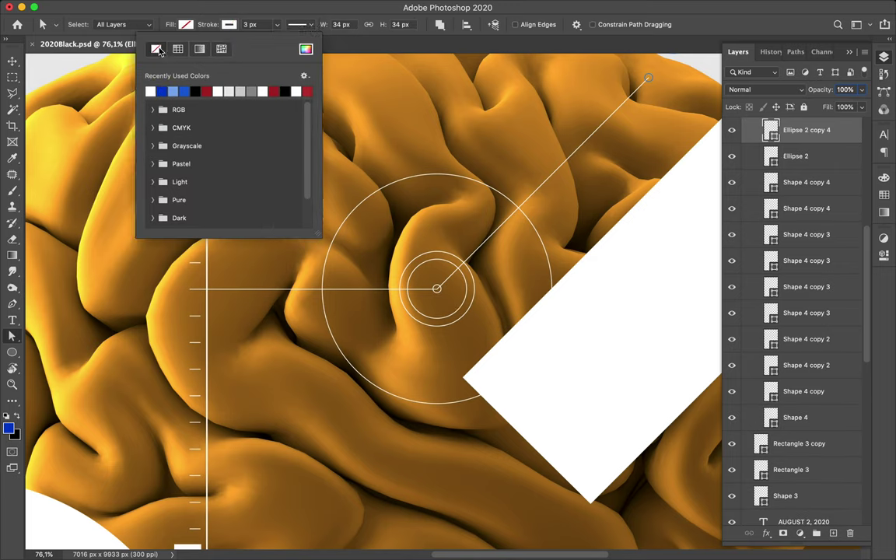
key(Escape)
key(v)
alt+scroll(216, 326, down, 3)
alt+scroll(218, 331, down, 3)
alt+scroll(219, 331, down, 2)
alt+scroll(281, 293, up, 1)
alt+scroll(436, 295, down, 1)
Draw a short unfilled light-blue 43 px diagonal dash left of the brain and Alt-drag copies to its right
key(p)
drag(331, 260, 350, 243)
key(a)
click(185, 24)
click(106, 44)
key(Return)
key(v)
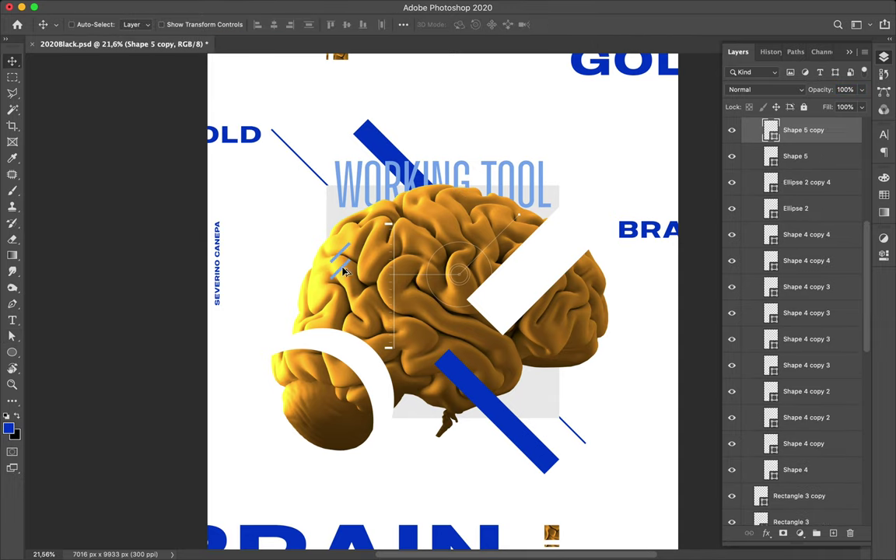
drag(572, 356, 570, 370)
alt+scroll(570, 370, down, 1)
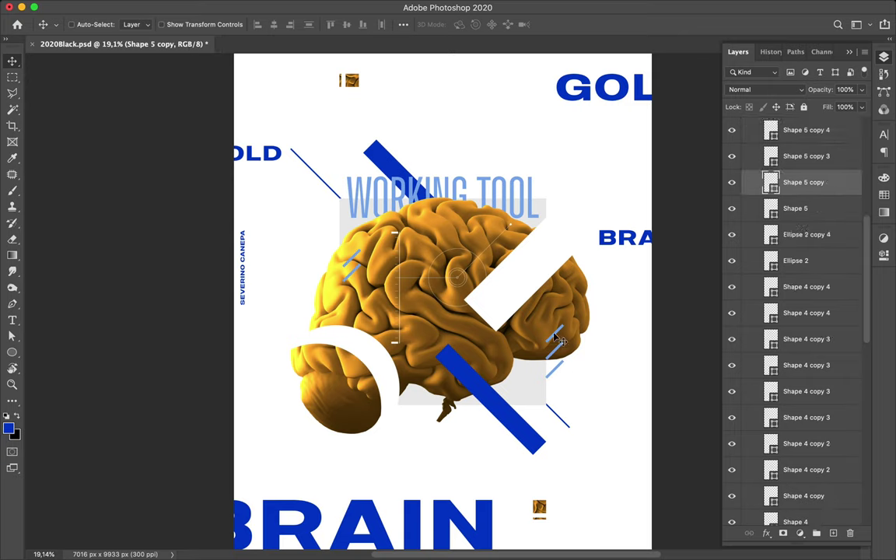
Drag THINK down below the brain and move Layer 4 and Ellipse 1 above the brain
shift+click(551, 369)
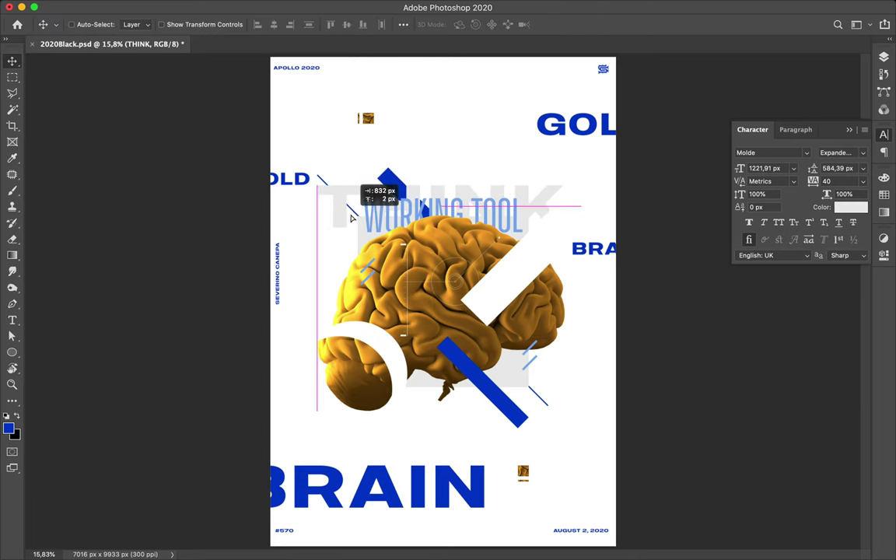
drag(795, 501, 795, 498)
drag(516, 206, 517, 389)
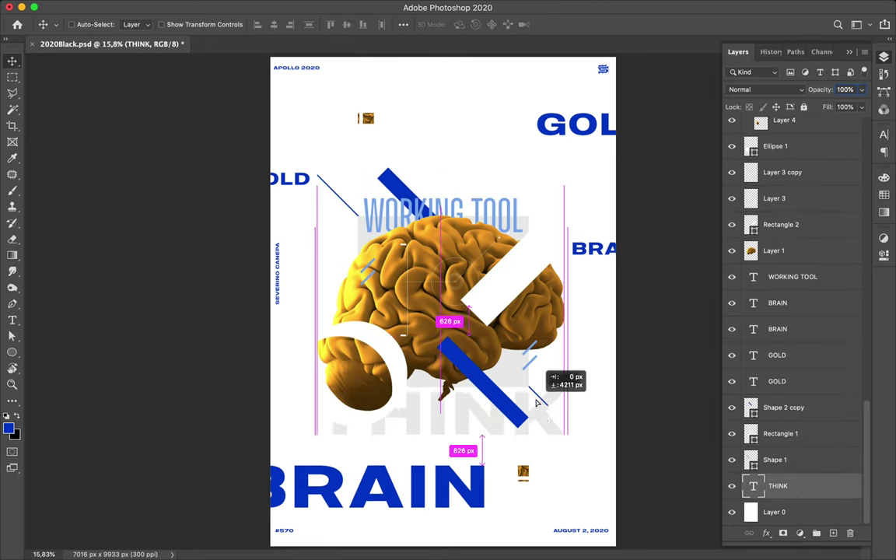
click(778, 148)
scroll(778, 187, up, 2)
shift+click(763, 189)
drag(763, 189, 790, 299)
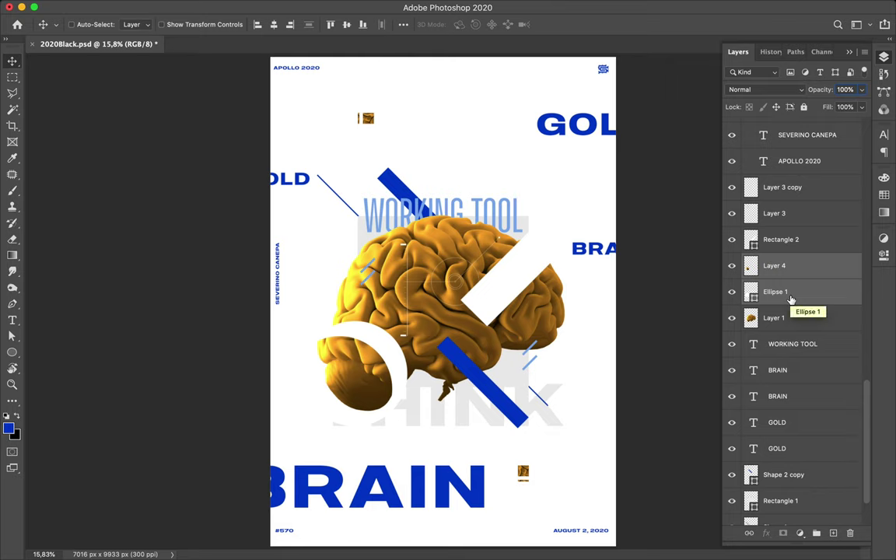
Mask THINK with the ring and brain outlines so it sits hidden behind the brain
ctrl+click(749, 299)
click(750, 317)
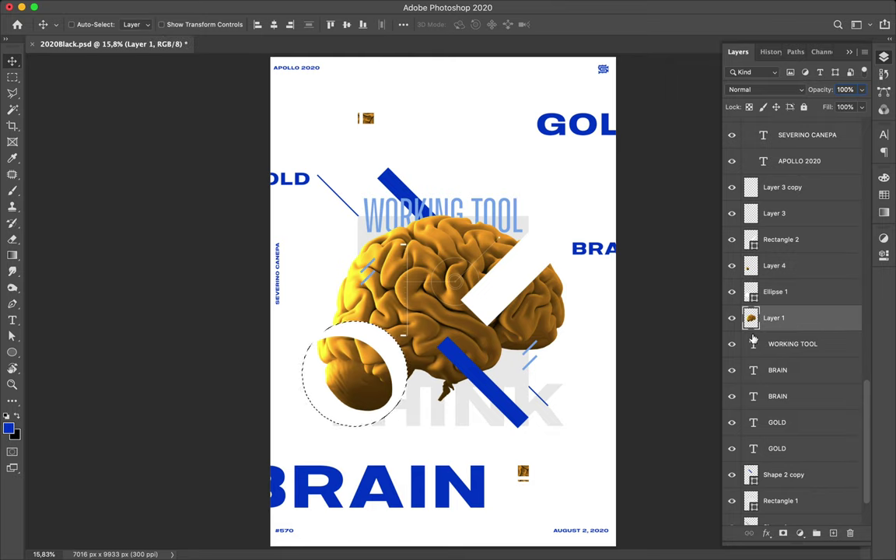
scroll(772, 378, down, 3)
drag(783, 490, 779, 233)
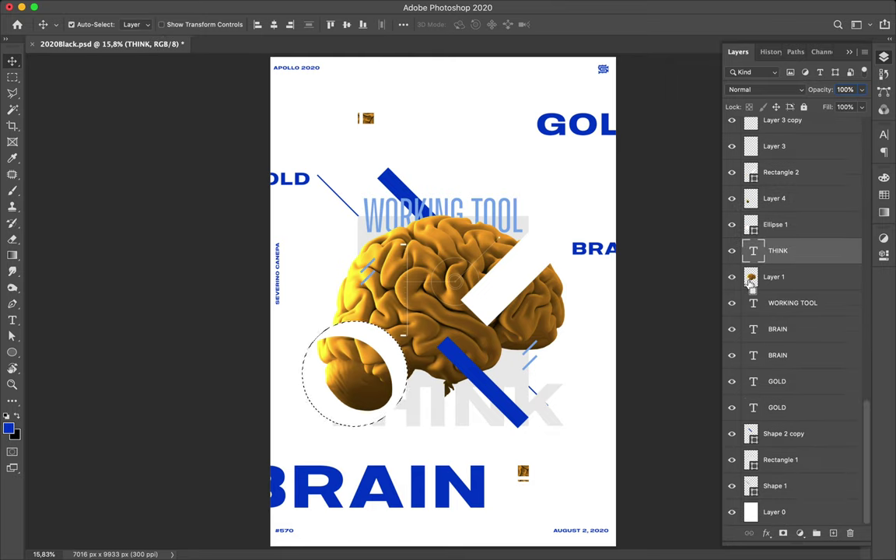
key(ctrl+alt+m)
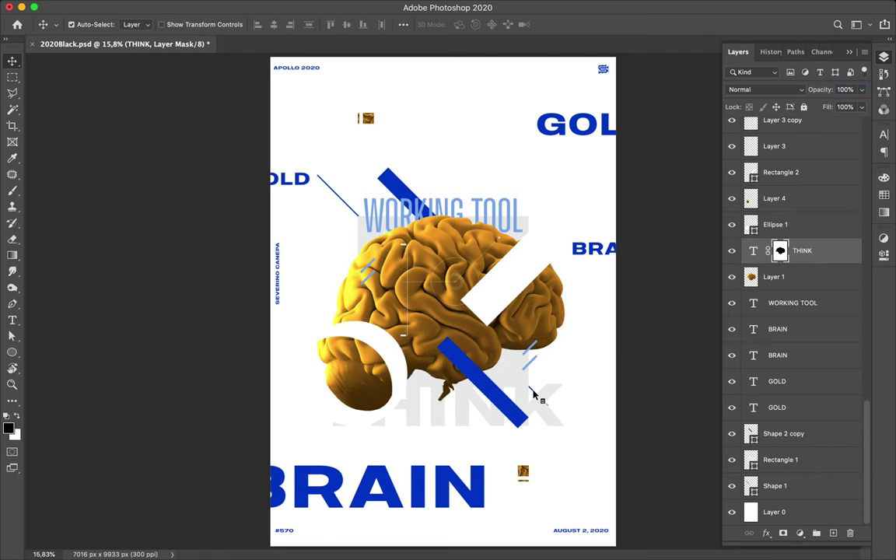
alt+scroll(534, 396, up, 3)
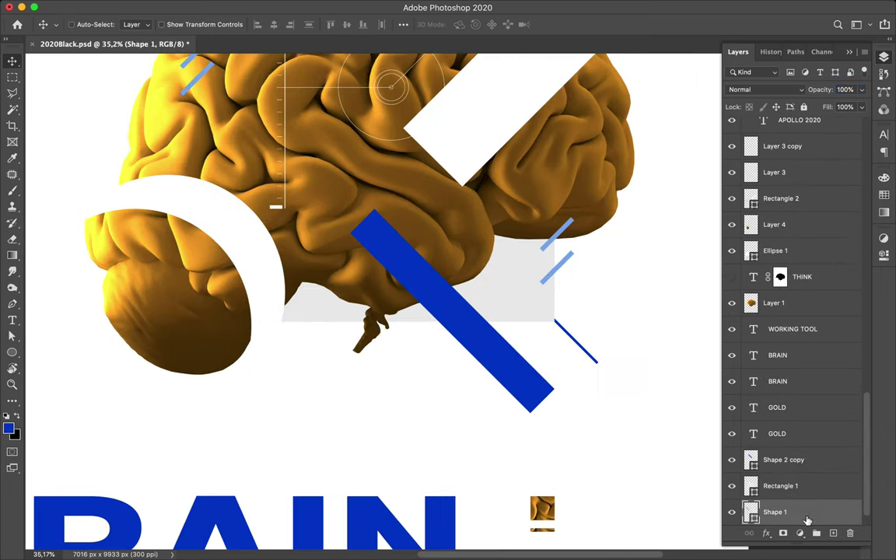
ctrl+click(752, 513)
key(Return)
right_click(676, 432)
key(Escape)
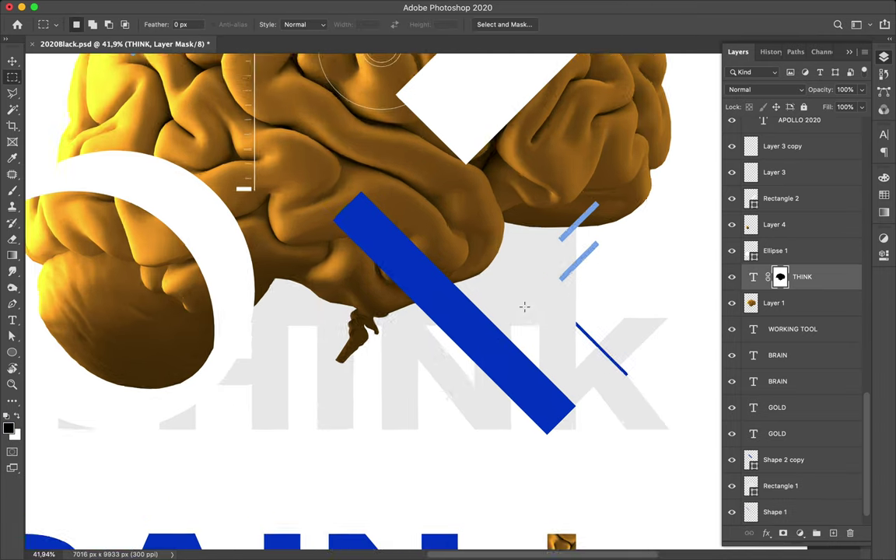
Move THINK above Layer 4 in the layer stack and save the poster
alt+scroll(525, 307, down, 3)
mouse_move(810, 290)
mouse_down()
mouse_move(813, 212)
mouse_move(801, 220)
mouse_up()
alt+scroll(462, 286, down, 1)
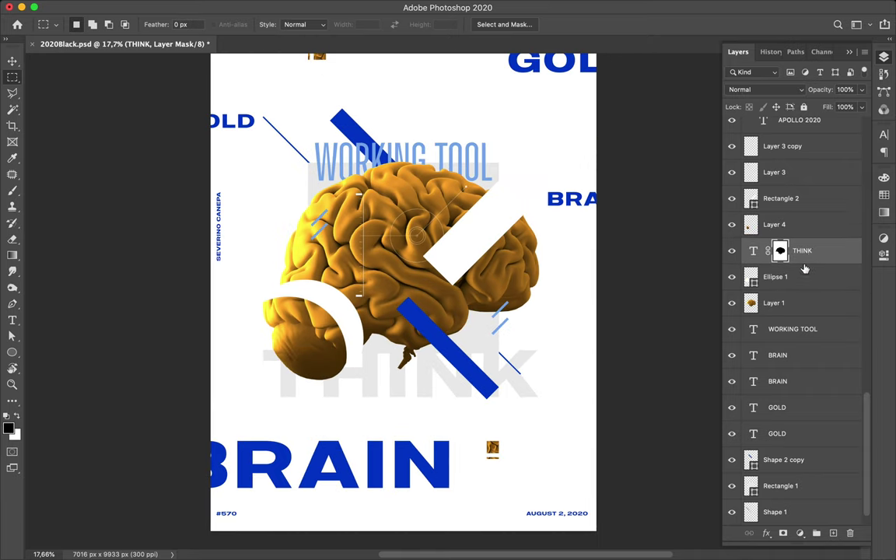
scroll(349, 178, up, 2)
key(ctrl+s)
alt+scroll(663, 303, down, 1)
Scale the bottom BRAIN text to 111% and reposition it below the brain
key(v)
drag(391, 483, 403, 436)
key(ctrl+t)
drag(484, 487, 506, 511)
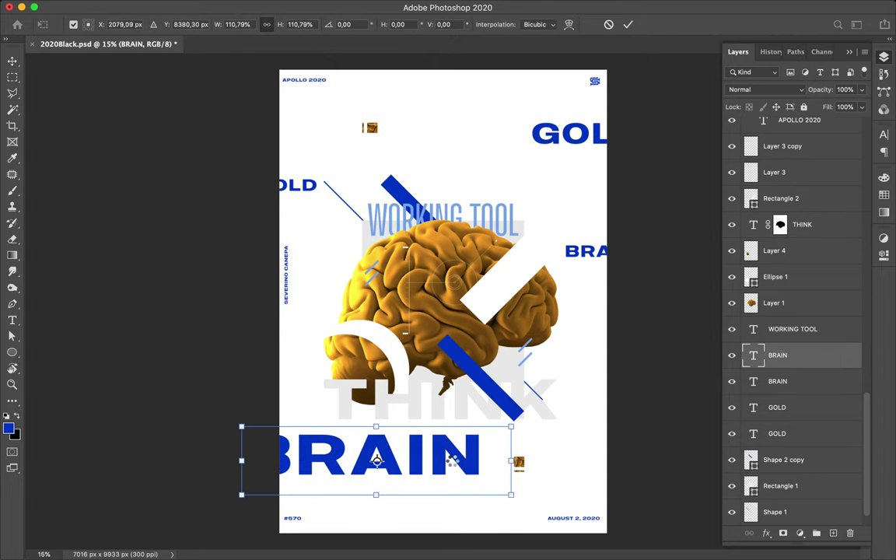
key(Return)
drag(453, 460, 470, 483)
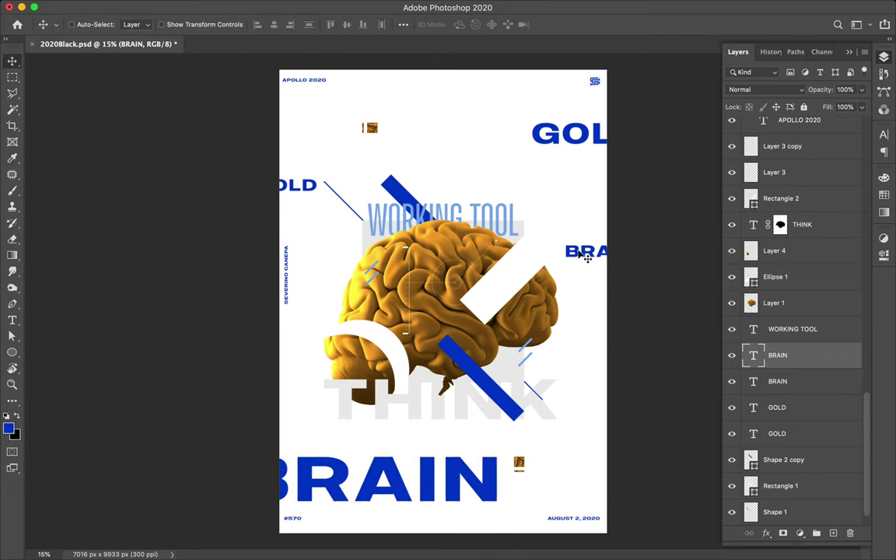
click(577, 145)
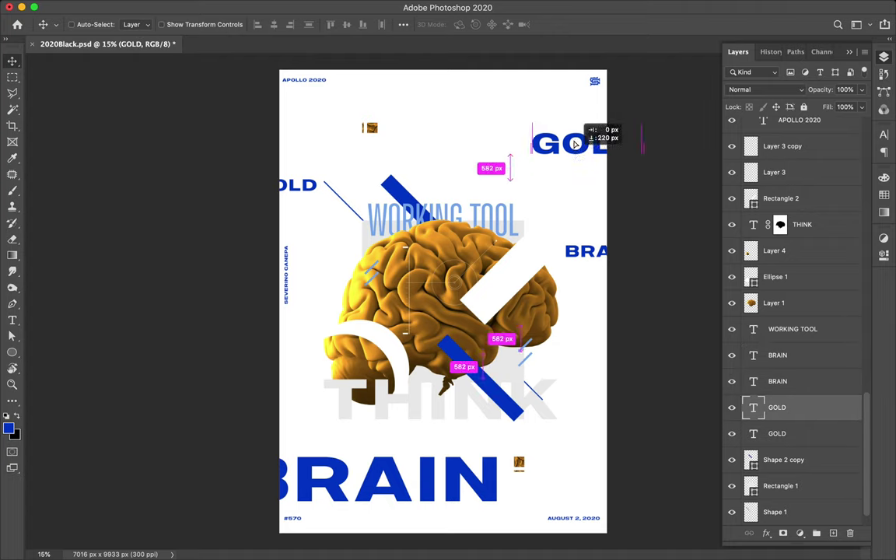
click(461, 474)
click(646, 8)
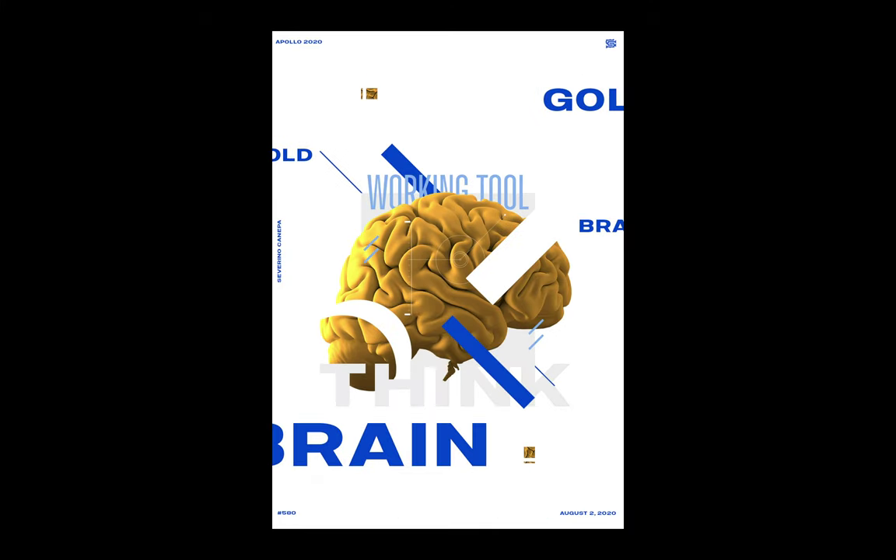